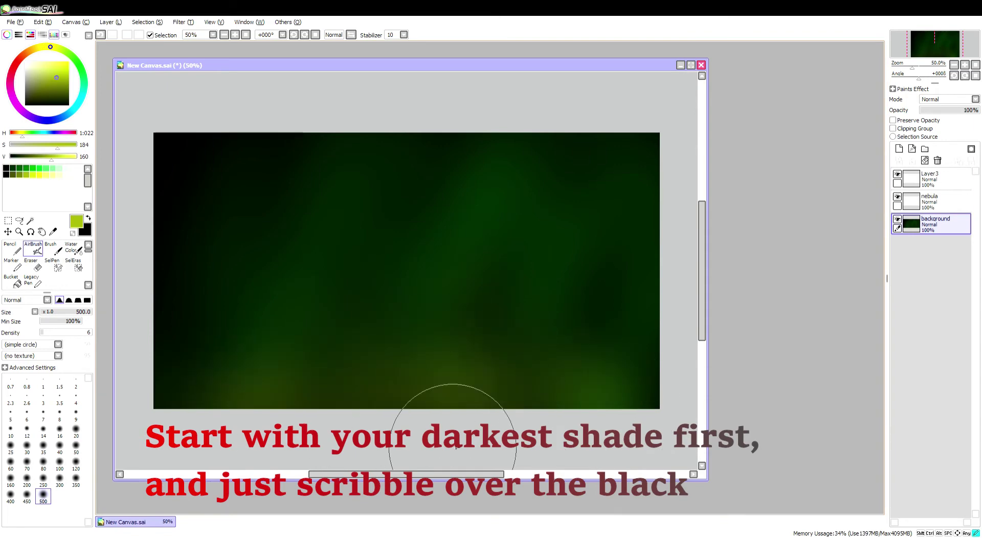
# Airbrush green, yellow and black strokes at size 500 over the background layer to form a dark base with black gaps
pyautogui.click(33, 168)
pyautogui.moveTo(563, 204)
pyautogui.mouseDown()
pyautogui.moveTo(263, 394)
pyautogui.moveTo(358, 205)
pyautogui.mouseUp()
pyautogui.click(39, 175)
pyautogui.moveTo(511, 358)
pyautogui.mouseDown()
pyautogui.moveTo(162, 320)
pyautogui.moveTo(449, 317)
pyautogui.mouseUp()
pyautogui.click(6, 167)
pyautogui.moveTo(327, 128)
pyautogui.mouseDown()
pyautogui.moveTo(401, 241)
pyautogui.moveTo(445, 431)
pyautogui.moveTo(593, 288)
pyautogui.moveTo(259, 417)
pyautogui.mouseUp()
# Raise the airbrush density to 18 and blend yellow along the lower edge, a bright green diagonal band and a darker shade into the background
pyautogui.click(49, 332)
pyautogui.click(39, 174)
pyautogui.moveTo(645, 372); pyautogui.dragTo(127, 351)
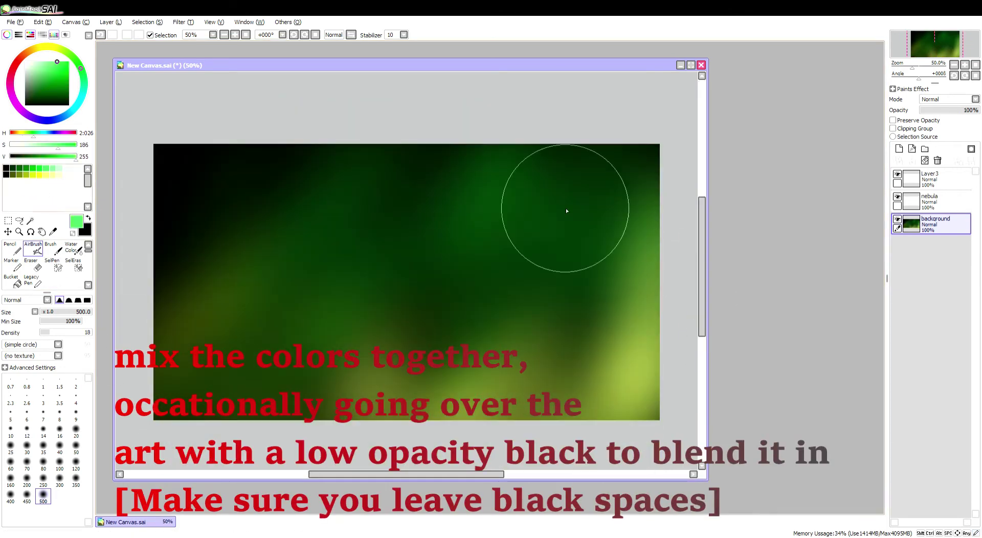
pyautogui.moveTo(566, 210); pyautogui.dragTo(255, 307)
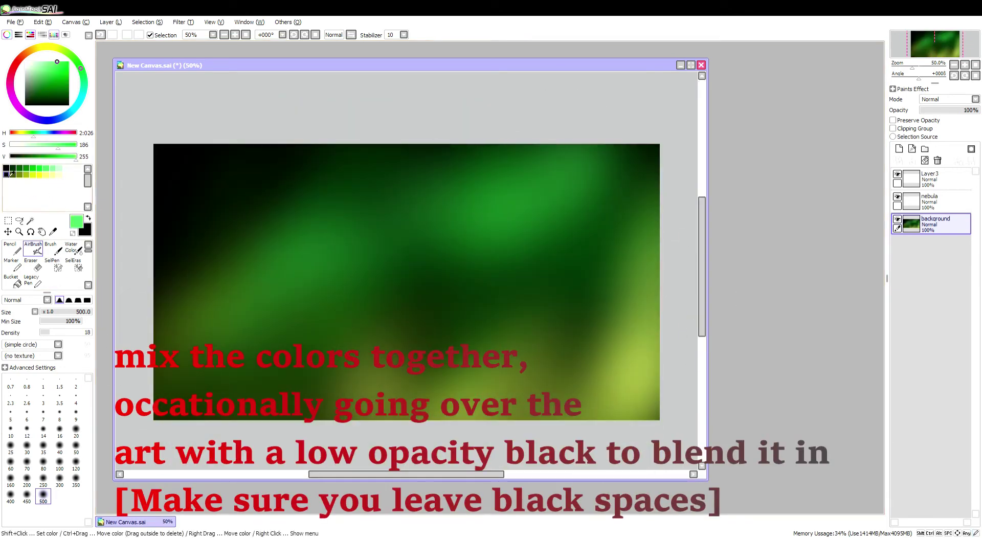
pyautogui.click(10, 156)
pyautogui.moveTo(306, 230); pyautogui.dragTo(405, 394)
# Paint textured yellow clouds along the nebula layer's lower edge with the Water Color brush at size 250, density 46 and Spread 50
pyautogui.click(930, 199)
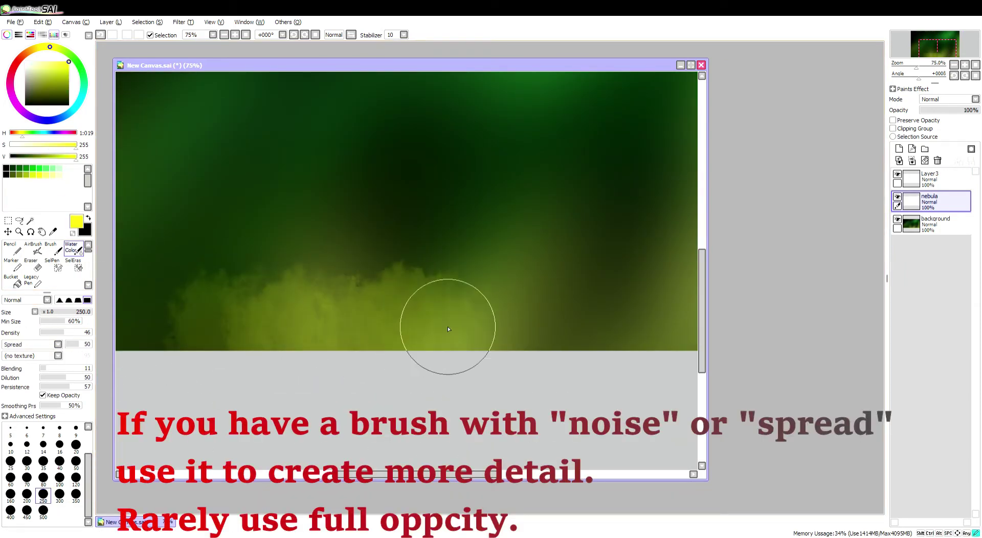
pyautogui.hotkey('ctrl', '-')
pyautogui.hotkey('ctrl', '-')
pyautogui.hotkey('ctrl', '-')
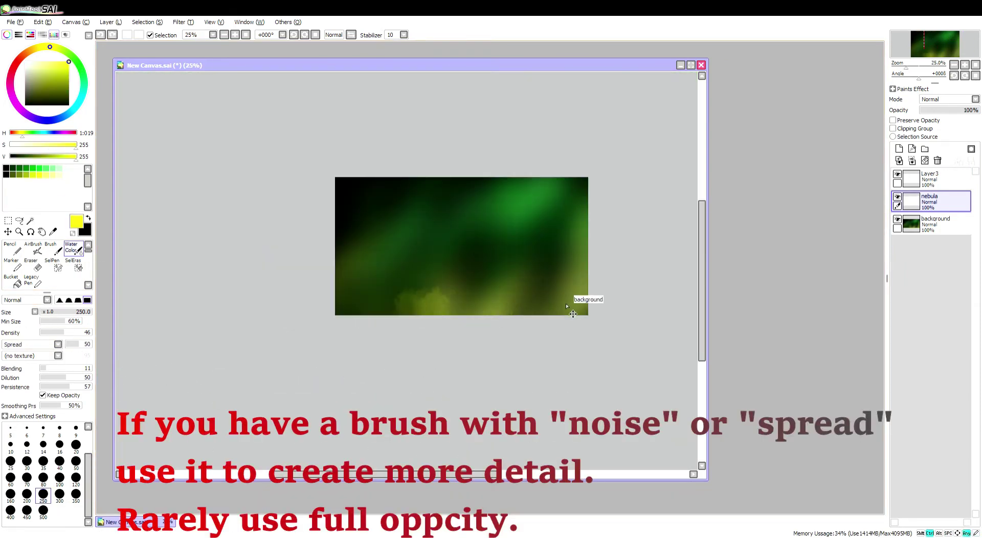
# Paint a bright green cloud band diagonally across the nebula layer with the Water Color brush at size 250
pyautogui.hotkey('ctrl', '+')
pyautogui.hotkey('ctrl', '+')
pyautogui.hotkey('ctrl', '+')
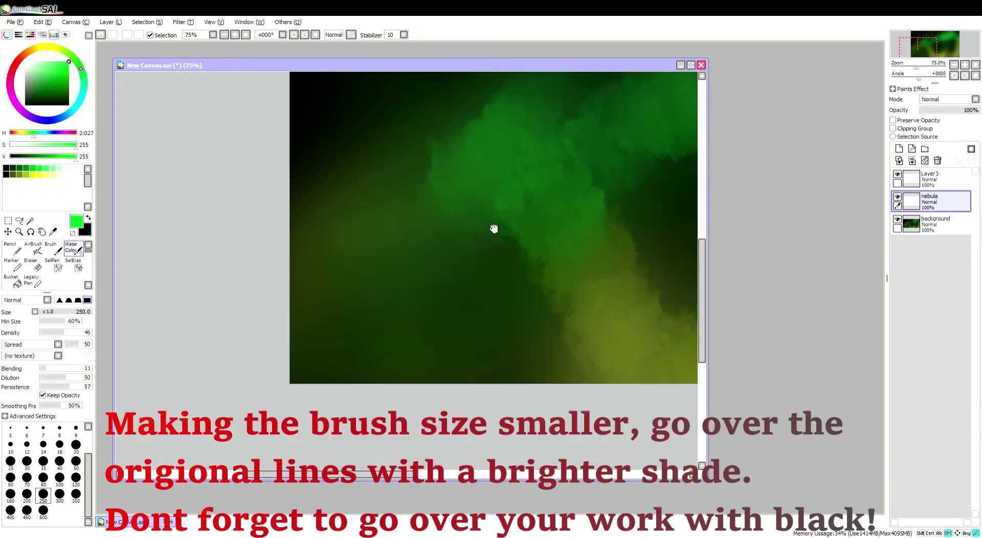
pyautogui.hotkey('ctrl', '-')
pyautogui.hotkey('ctrl', '-')
pyautogui.hotkey('ctrl', '-')
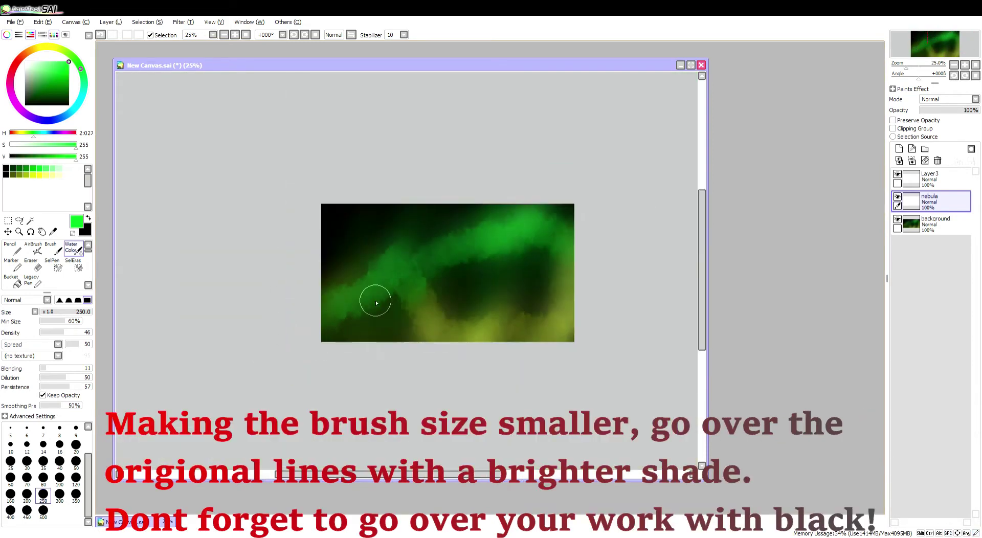
# Darken and blend parts of the nebula clouds with black at brush size 500
pyautogui.hotkey('ctrl', '+')
pyautogui.click(6, 168)
pyautogui.click(43, 509)
pyautogui.moveTo(617, 298)
pyautogui.mouseDown()
pyautogui.moveTo(526, 256)
pyautogui.moveTo(511, 230)
pyautogui.mouseUp()
# Set the brush to size 80 and density 17, and paint detailed bright yellow clouds along the nebula's lower edge
pyautogui.click(48, 174)
pyautogui.click(43, 477)
pyautogui.hotkey('ctrl', '+')
pyautogui.hotkey('ctrl', '+')
pyautogui.moveTo(71, 342); pyautogui.dragTo(49, 332)
pyautogui.moveTo(317, 266); pyautogui.dragTo(358, 292)
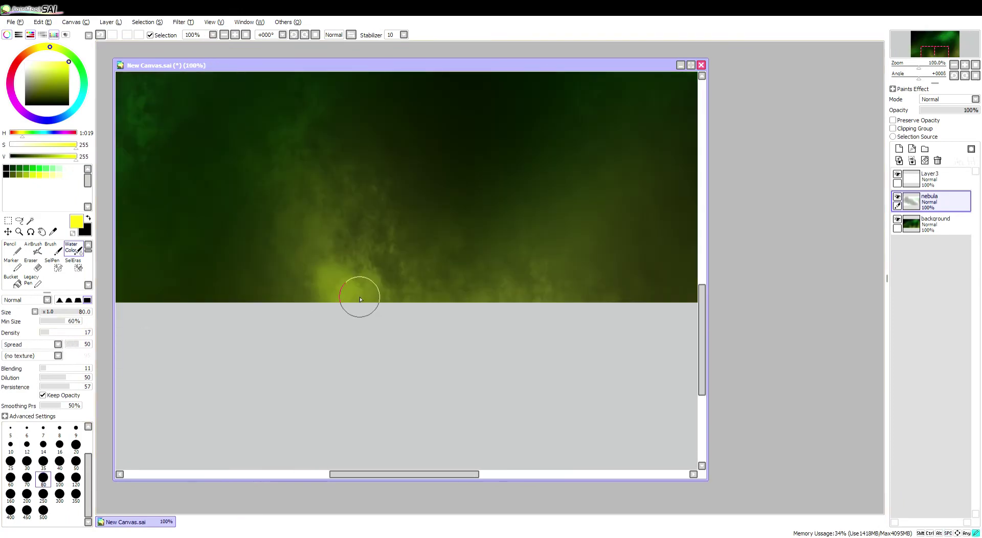
pyautogui.moveTo(307, 240); pyautogui.dragTo(351, 301)
pyautogui.hotkey('ctrl', '+')
pyautogui.moveTo(364, 210); pyautogui.dragTo(357, 270)
# Lighten the upper green band with green and pale green strokes at brush size 80
pyautogui.moveTo(540, 474); pyautogui.dragTo(322, 474)
pyautogui.click(32, 168)
pyautogui.moveTo(286, 241)
pyautogui.mouseDown()
pyautogui.moveTo(275, 293)
pyautogui.moveTo(386, 234)
pyautogui.moveTo(278, 240)
pyautogui.moveTo(362, 296)
pyautogui.moveTo(503, 217)
pyautogui.moveTo(469, 206)
pyautogui.moveTo(261, 269)
pyautogui.mouseUp()
pyautogui.click(46, 168)
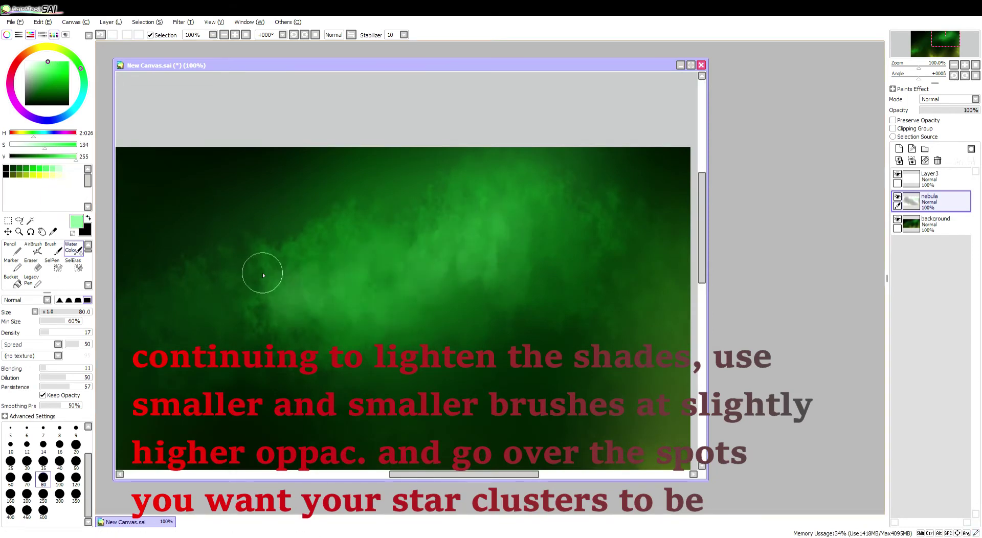
pyautogui.hotkey('ctrl', '-')
pyautogui.hotkey('ctrl', '-')
pyautogui.scroll(2, 419, 253)
# Enlarge the brush to 250 and paint light yellow clouds along the nebula's lower and right edges
pyautogui.click(43, 493)
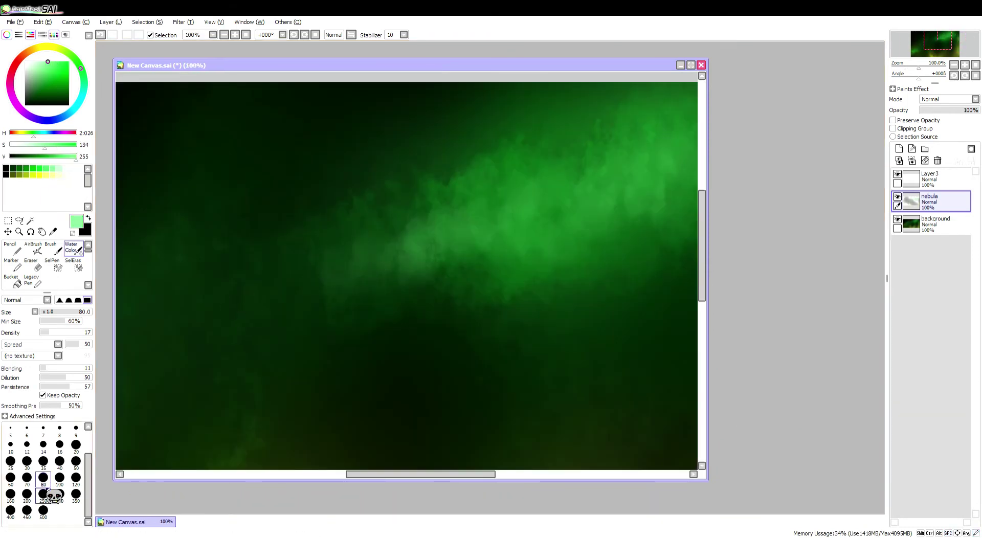
pyautogui.scroll(-2, 357, 336)
pyautogui.scroll(1, 381, 395)
pyautogui.scroll(1, 467, 390)
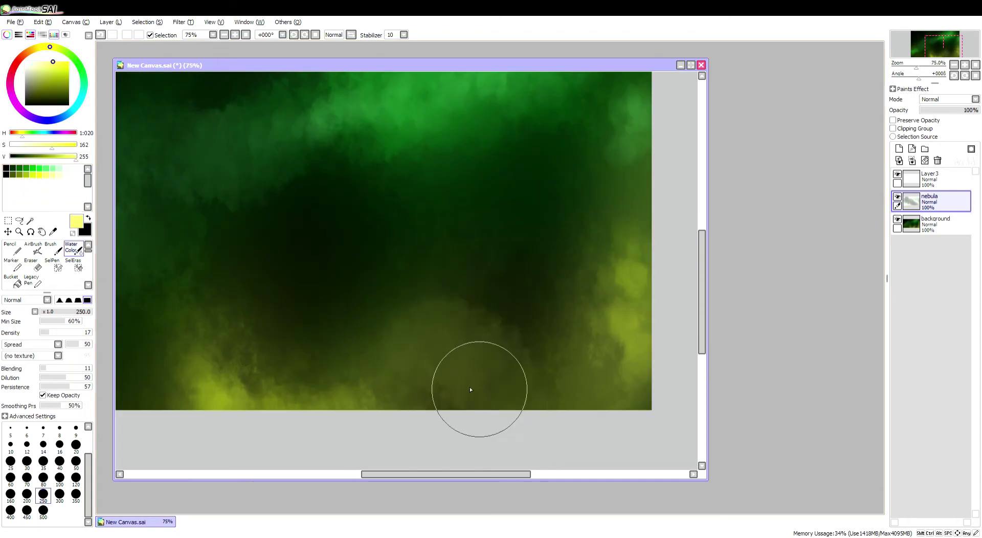
pyautogui.scroll(-2, 370, 345)
pyautogui.scroll(1, 370, 344)
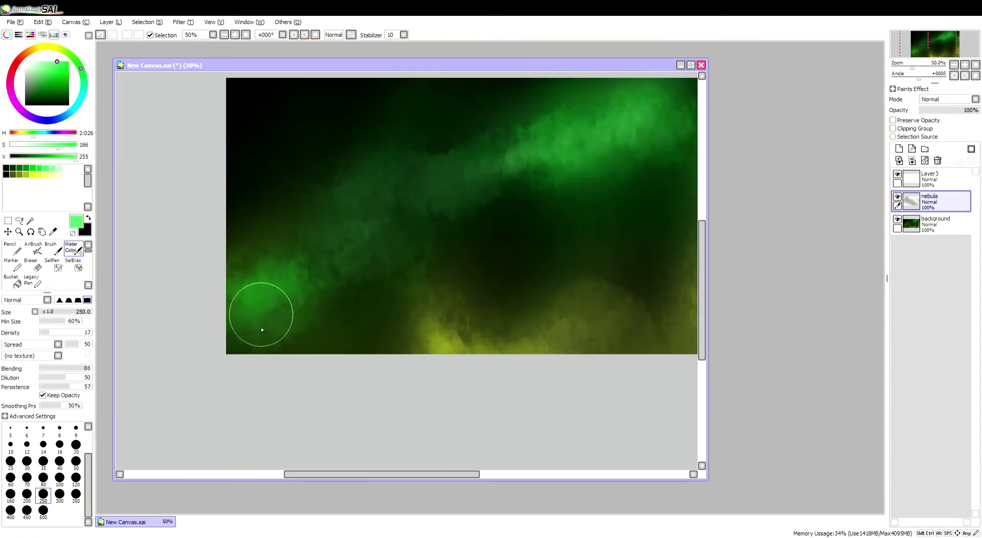
# Soften the lower-left nebula cluster with green at size 250 and Blending 88
pyautogui.moveTo(261, 329); pyautogui.dragTo(264, 307)
pyautogui.scroll(-1, 524, 200)
pyautogui.scroll(1, 509, 164)
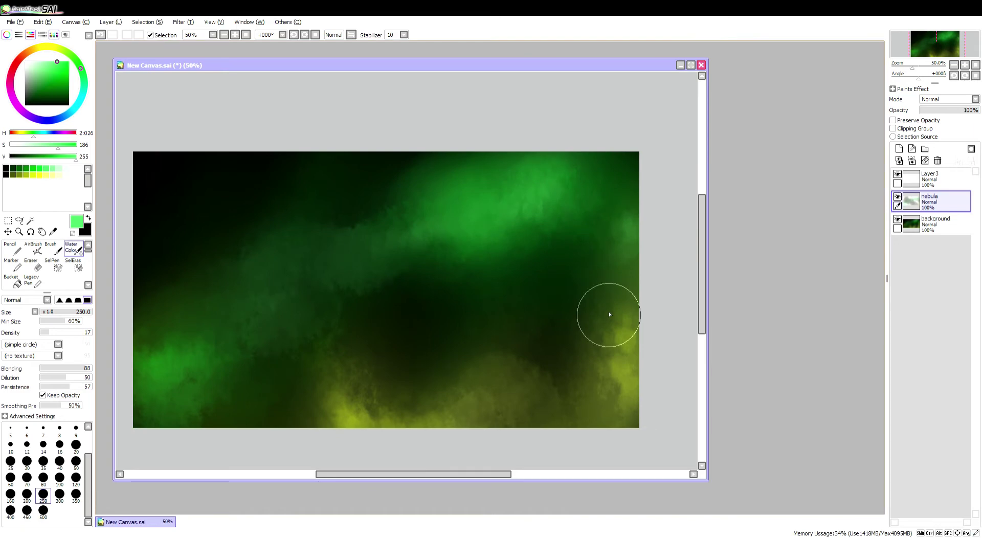
# Smooth the lower and right yellow clouds with bright yellow, using the simple circle brush at size 250 and Blending 88
pyautogui.click(43, 175)
pyautogui.scroll(-1, 313, 244)
pyautogui.scroll(1, 335, 228)
pyautogui.hscroll(-3, 464, 164)
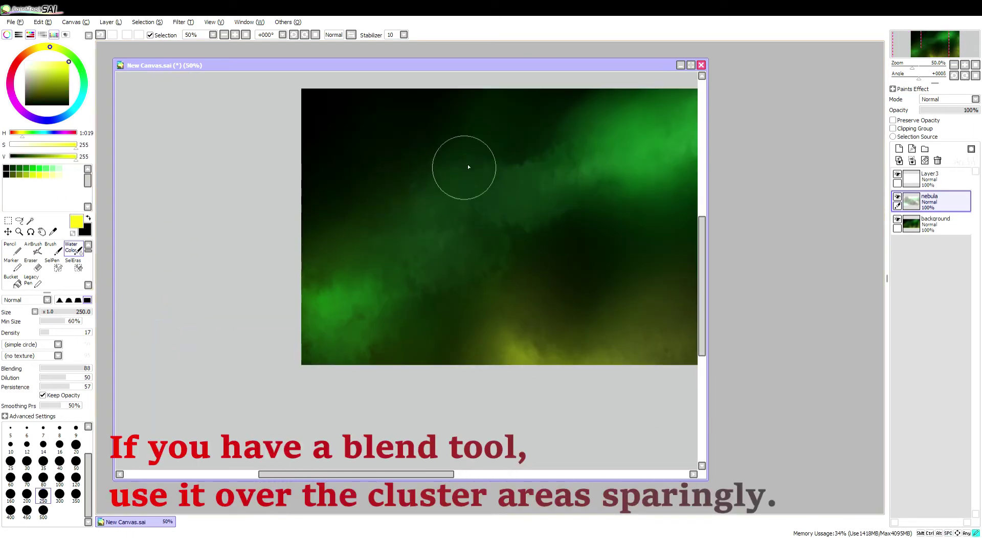
pyautogui.scroll(-1, 467, 209)
pyautogui.scroll(1, 467, 208)
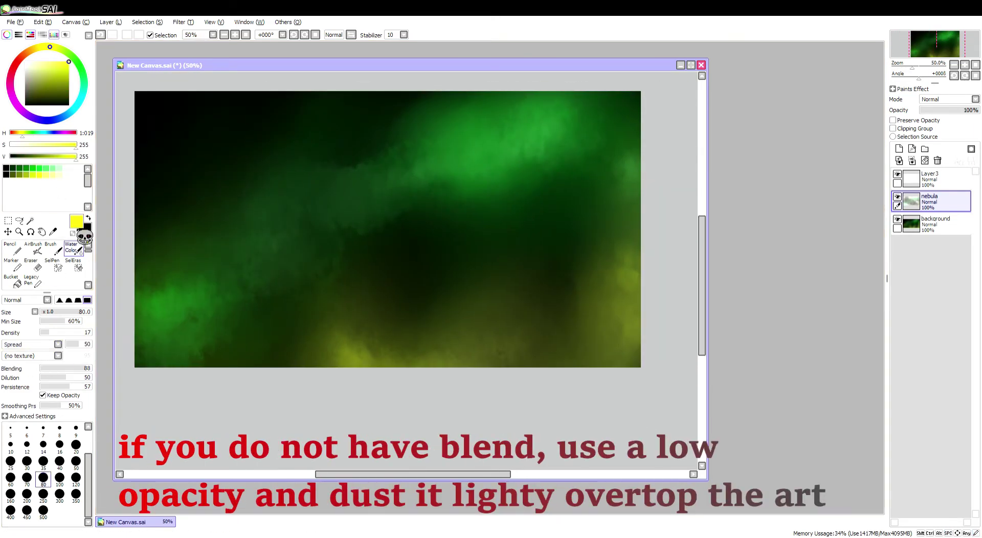
# Brighten the green star cluster areas with pale green at brush size 80 and Blending 30
pyautogui.scroll(3, 318, 302)
pyautogui.moveTo(318, 302)
pyautogui.mouseDown()
pyautogui.moveTo(251, 321)
pyautogui.moveTo(238, 355)
pyautogui.moveTo(351, 330)
pyautogui.moveTo(210, 367)
pyautogui.mouseUp()
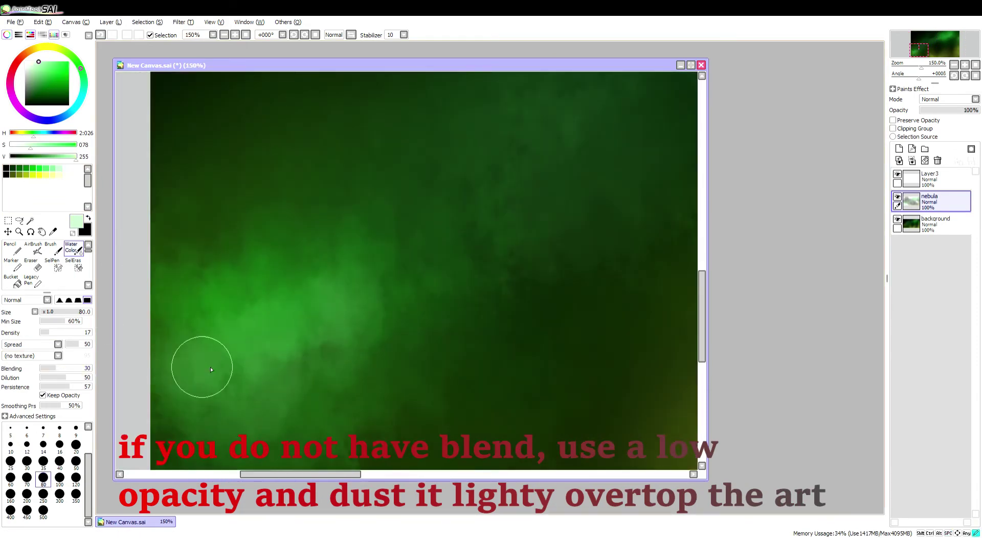
pyautogui.hscroll(10, 271, 268)
pyautogui.scroll(5, 411, 262)
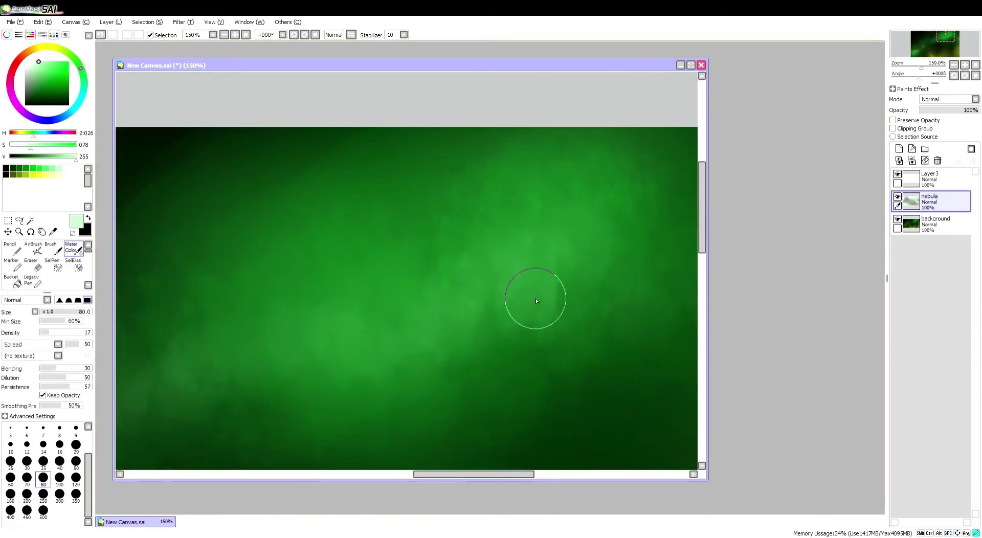
# Brighten the yellow star cluster areas along the nebula's lower edge with pale yellow at brush size 80
pyautogui.scroll(-10, 449, 152)
pyautogui.hscroll(3, 449, 151)
pyautogui.scroll(2, 528, 168)
pyautogui.hscroll(-1, 528, 169)
pyautogui.hscroll(1, 431, 57)
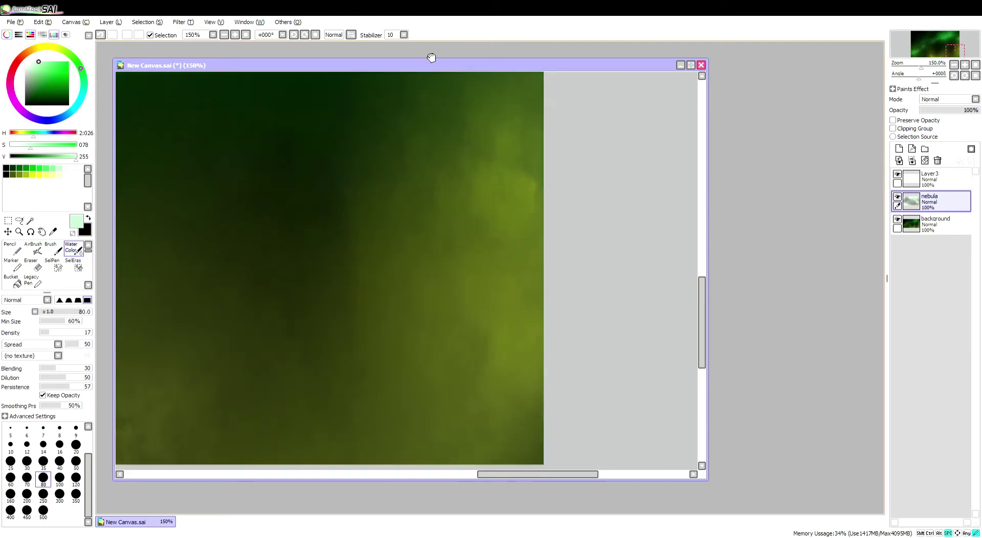
pyautogui.scroll(-2, 369, 272)
pyautogui.moveTo(369, 272); pyautogui.dragTo(464, 228)
pyautogui.scroll(-2, 430, 322)
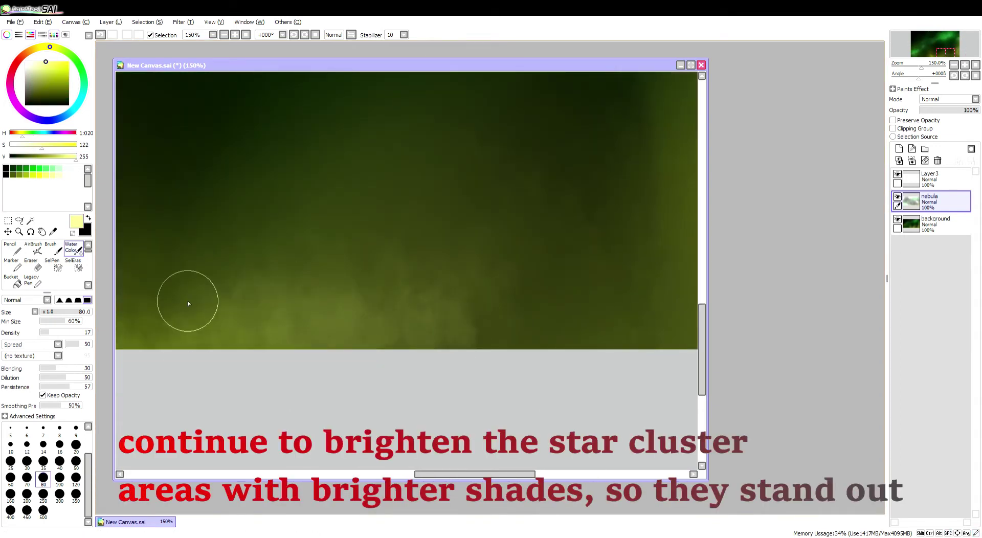
pyautogui.moveTo(492, 294); pyautogui.dragTo(462, 322)
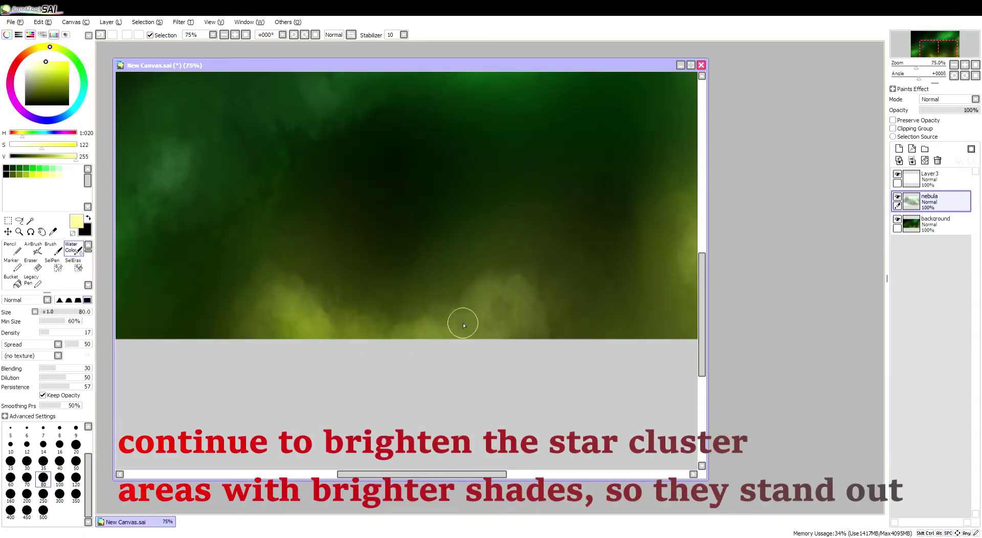
# Switch to the size 500 AirBrush on the background layer and hide the nebula layer
pyautogui.scroll(-2, 462, 322)
pyautogui.press('v')
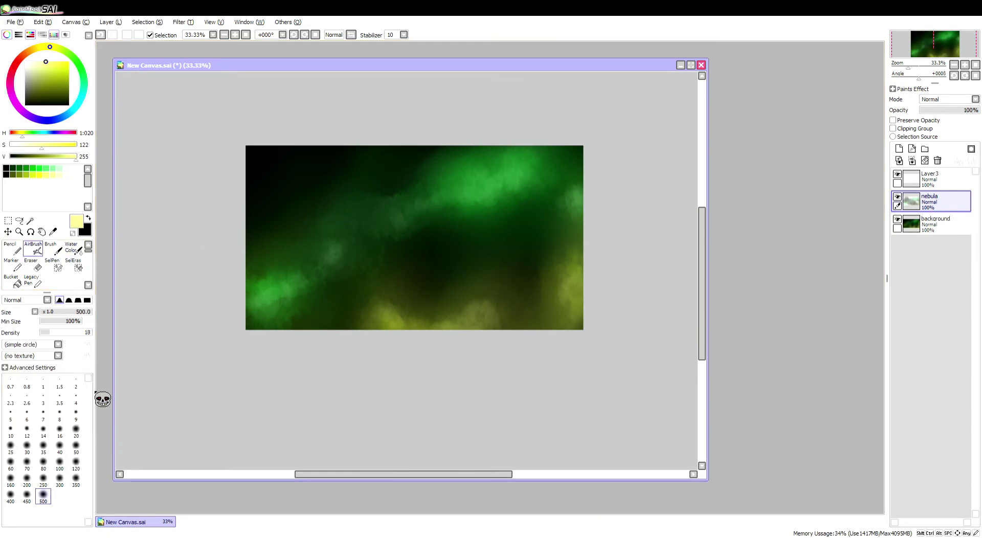
pyautogui.click(946, 225)
pyautogui.press('ctrl')
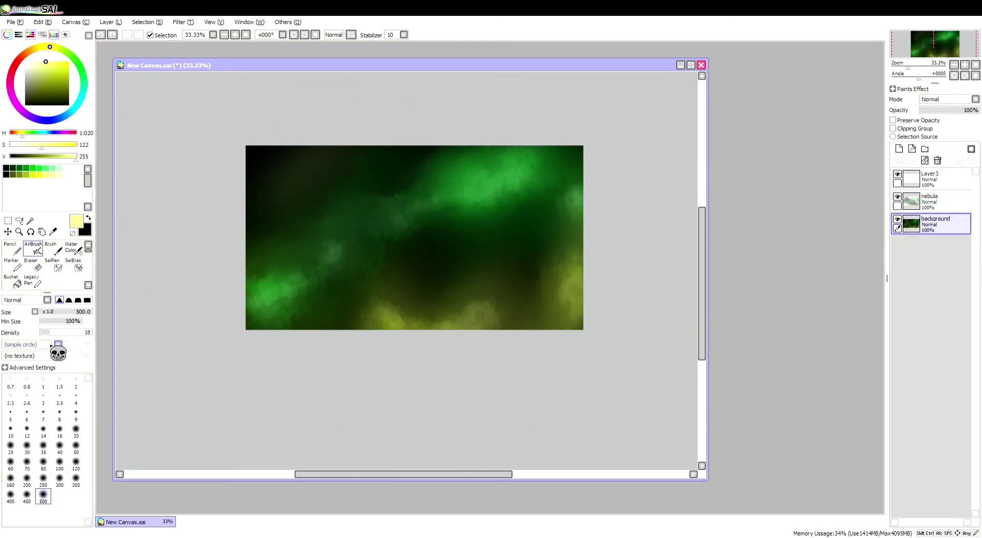
pyautogui.click(897, 196)
# Airbrush yellow across the lower background, green across the upper part and black between them, and show the nebula layer again
pyautogui.click(45, 174)
pyautogui.moveTo(490, 271)
pyautogui.mouseDown()
pyautogui.moveTo(454, 300)
pyautogui.moveTo(561, 241)
pyautogui.moveTo(294, 352)
pyautogui.mouseUp()
pyautogui.click(46, 170)
pyautogui.moveTo(562, 163)
pyautogui.mouseDown()
pyautogui.moveTo(351, 212)
pyautogui.moveTo(131, 131)
pyautogui.mouseUp()
pyautogui.click(5, 168)
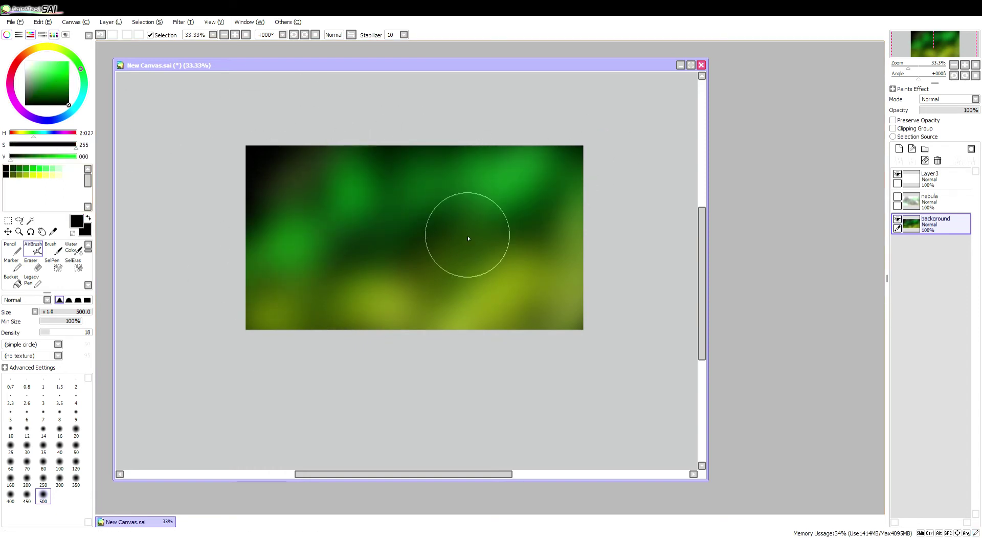
pyautogui.moveTo(467, 235); pyautogui.dragTo(431, 230)
pyautogui.click(896, 196)
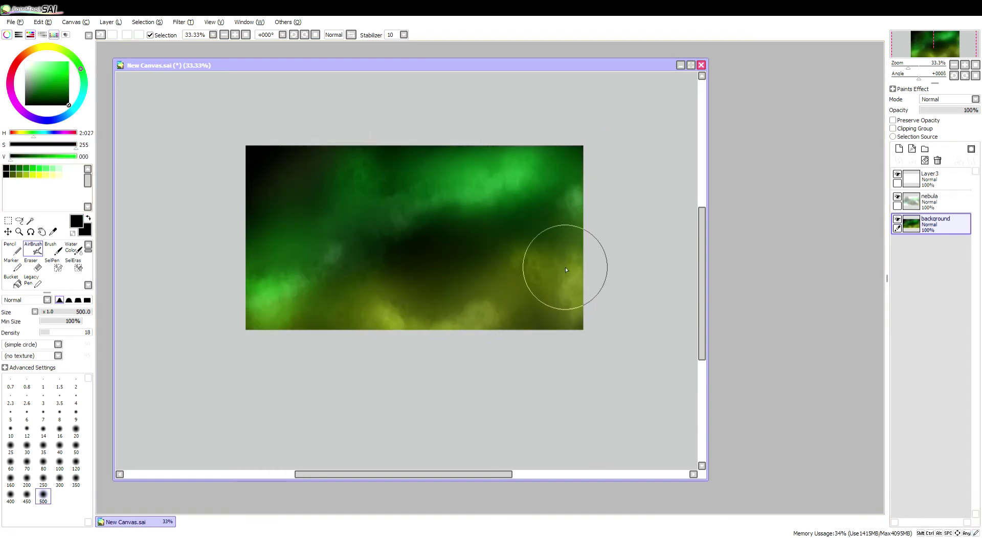
pyautogui.moveTo(565, 267); pyautogui.dragTo(570, 264)
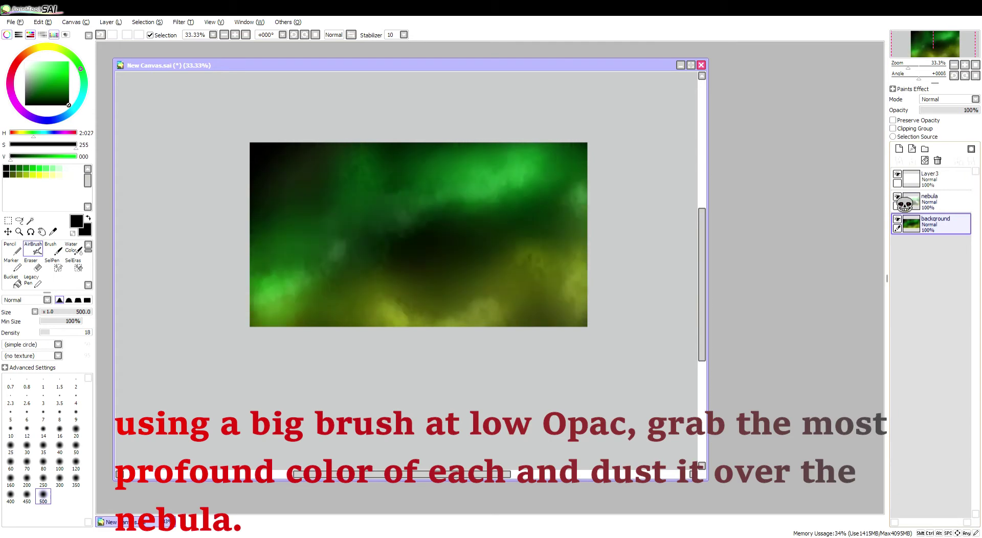
# Dust saturated green lightly over the background's left side and upper band with the size 500 AirBrush
pyautogui.scroll(1, 303, 285)
pyautogui.keyDown('alt'); pyautogui.click(611, 225); pyautogui.keyUp('alt')
pyautogui.click(46, 167)
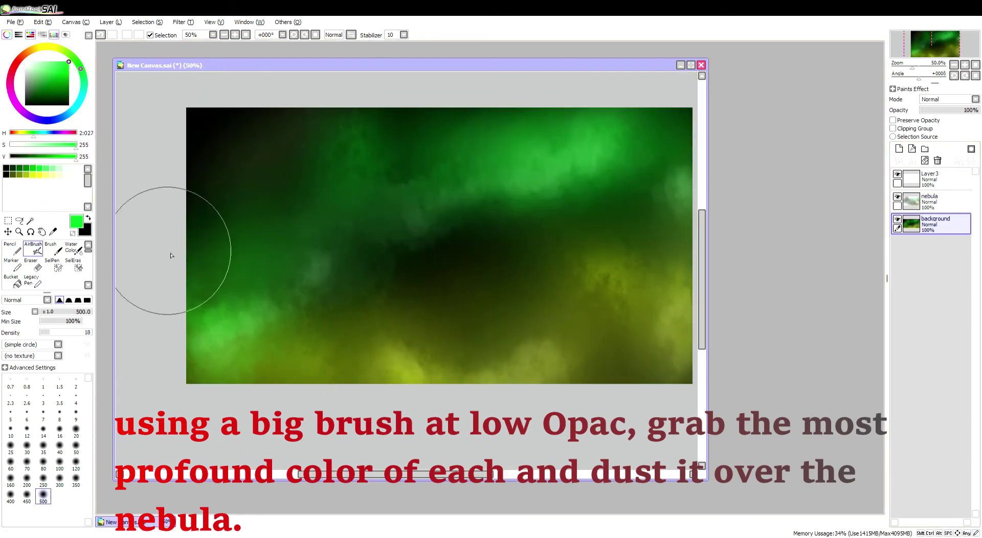
pyautogui.moveTo(171, 252); pyautogui.dragTo(522, 217)
pyautogui.scroll(-1, 317, 350)
pyautogui.moveTo(542, 315); pyautogui.dragTo(505, 246)
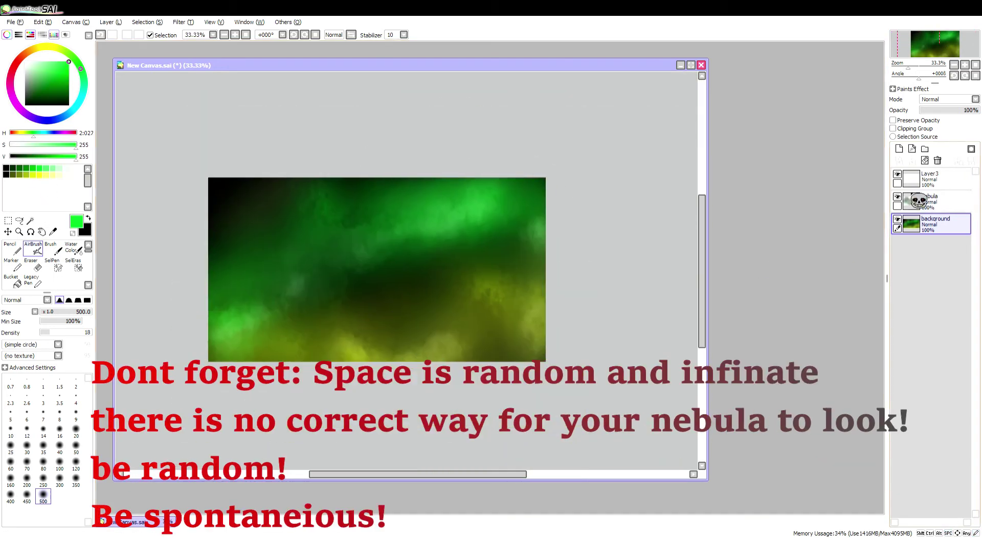
# Rename Layer3 as "stars" and place the first large white stars in the clusters with the Pencil at size 14
pyautogui.press('Return')
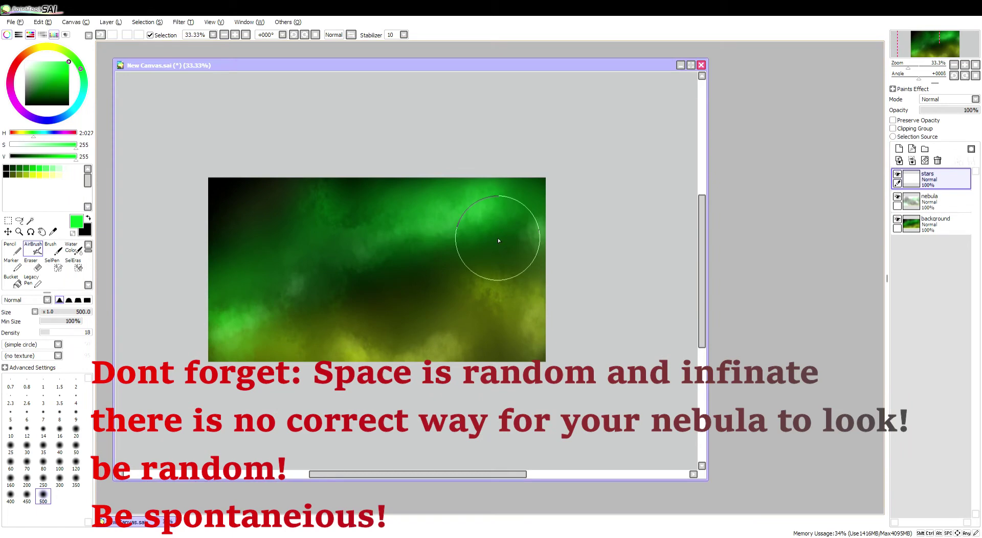
pyautogui.click(12, 249)
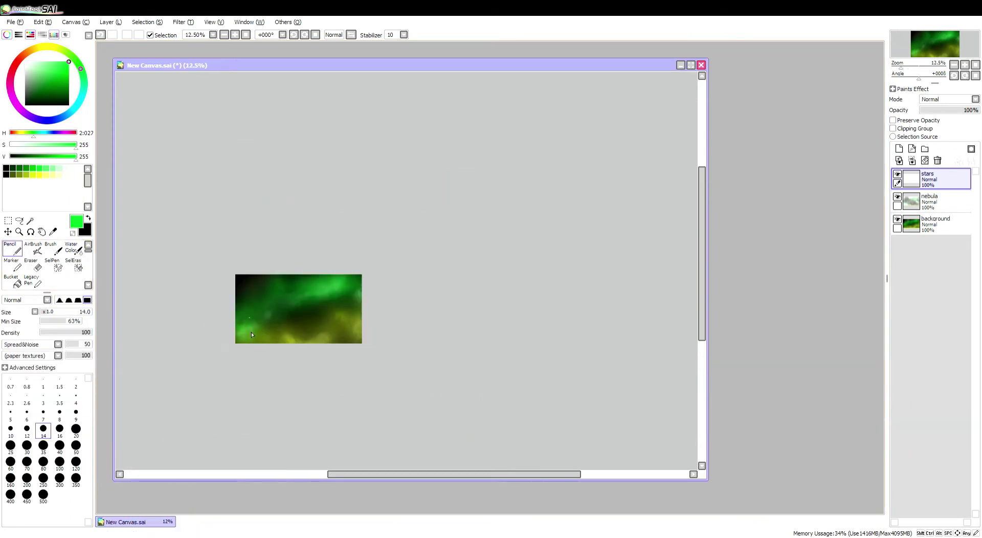
pyautogui.scroll(6, 293, 282)
pyautogui.click(59, 175)
pyautogui.click(250, 300)
pyautogui.scroll(-6, 114, 386)
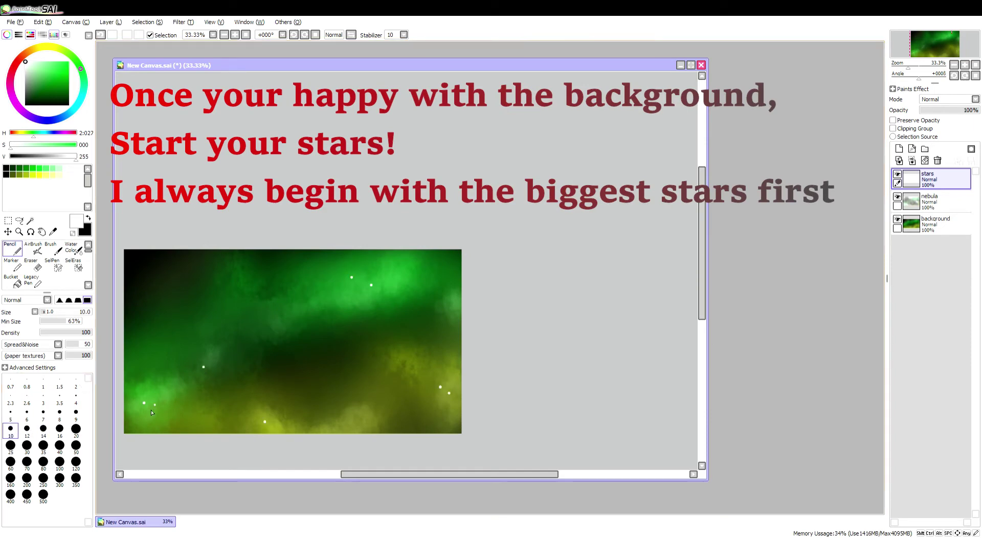
# Dot smaller white stars around the yellow and green clusters with the Pencil at sizes 10 and 8
pyautogui.click(449, 401)
pyautogui.click(454, 401)
pyautogui.click(450, 410)
pyautogui.click(402, 372)
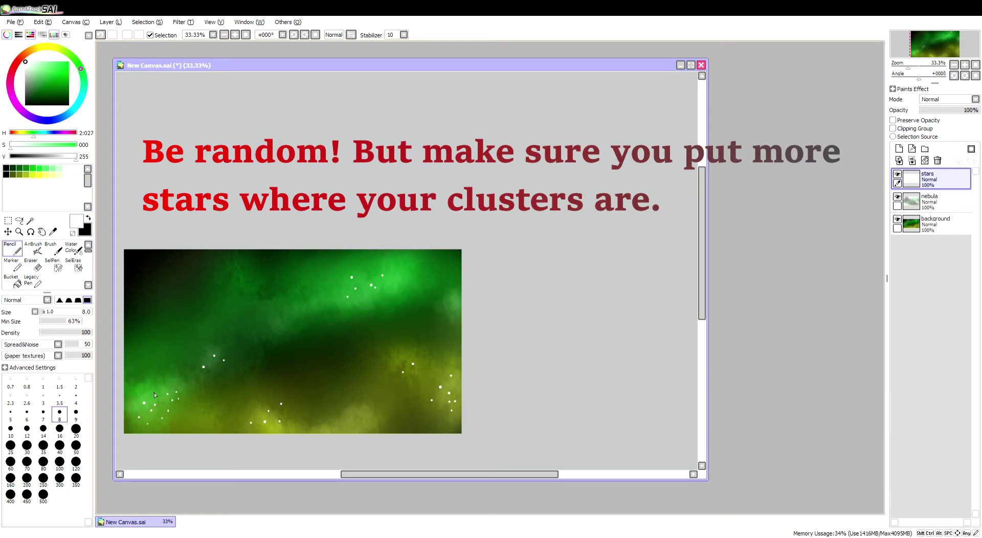
pyautogui.click(395, 289)
pyautogui.click(410, 361)
pyautogui.click(419, 367)
pyautogui.click(420, 379)
pyautogui.click(414, 372)
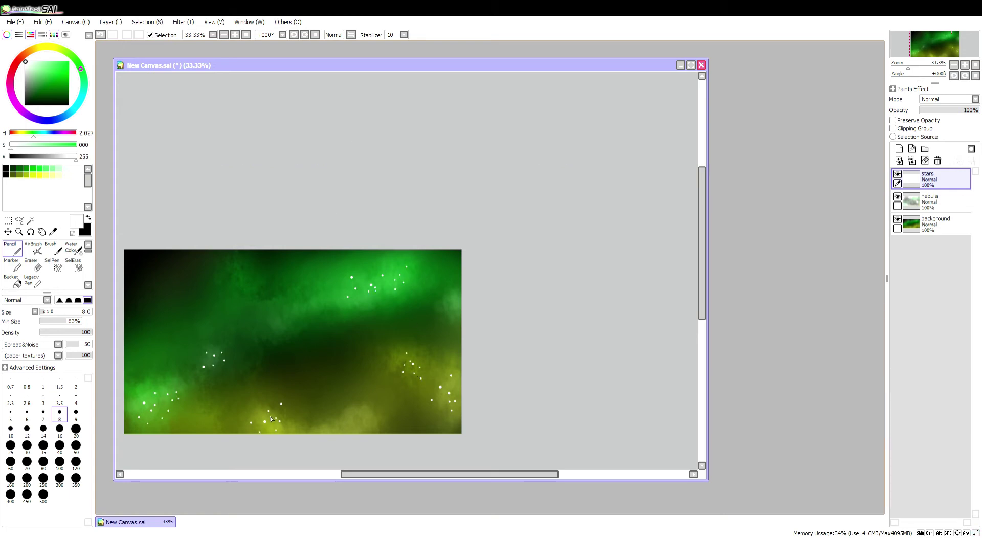
# Reduce the Pencil to size 6 and sprinkle smaller white stars densely around the clusters and sparsely in the dark areas
pyautogui.press('[')
pyautogui.press('[')
pyautogui.scroll(1, 270, 376)
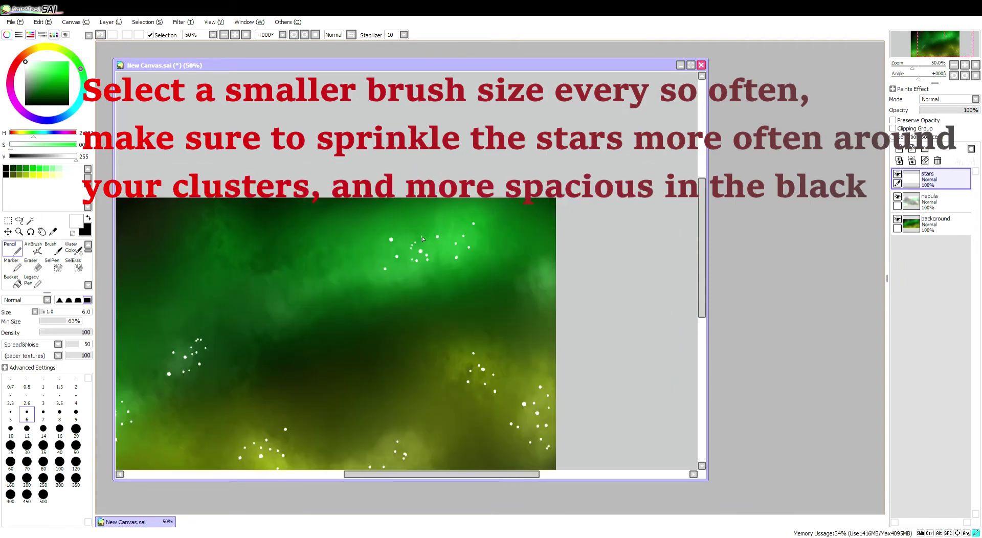
pyautogui.scroll(3, 412, 286)
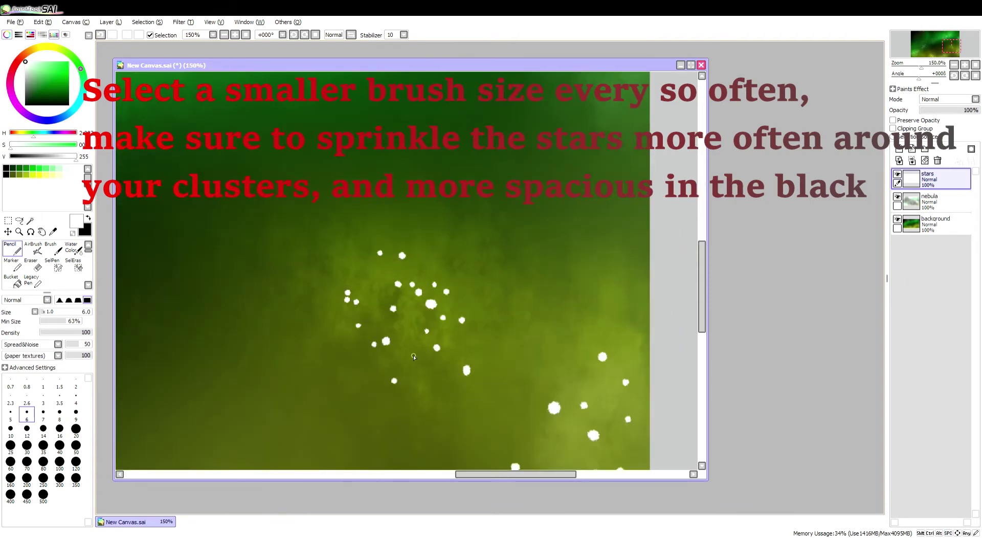
pyautogui.moveTo(413, 356); pyautogui.dragTo(199, 259)
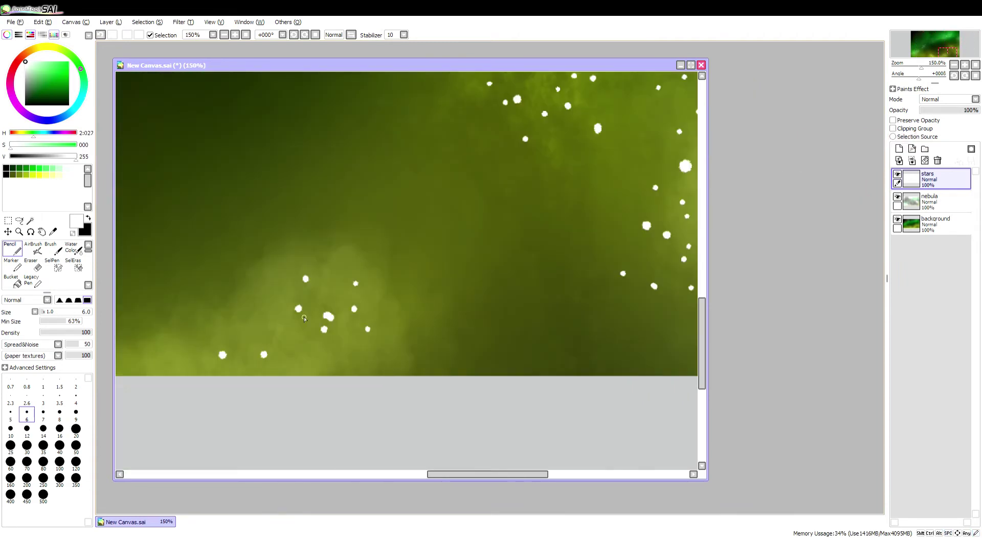
pyautogui.scroll(-2, 279, 302)
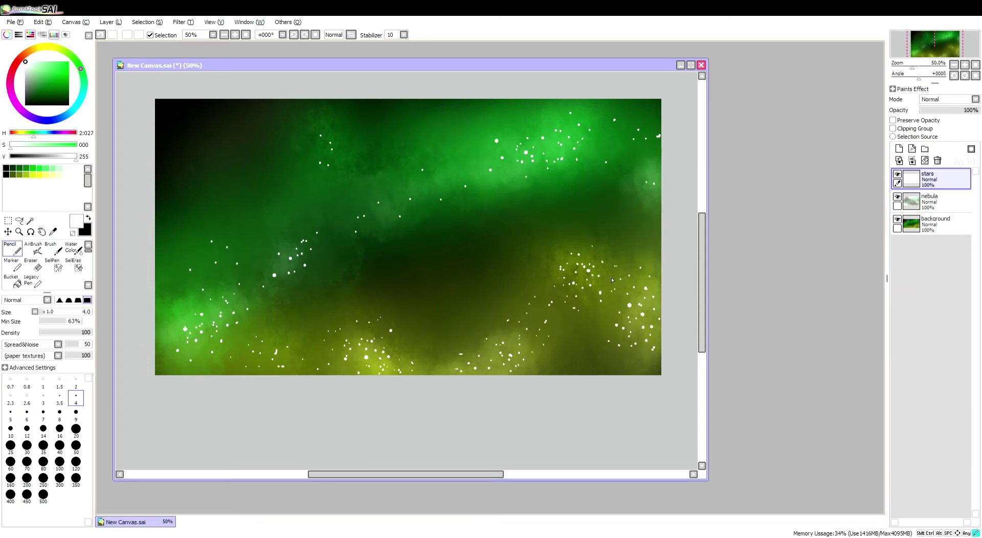
# Dot small white stars with the Pencil at size 4 across the green band, the left side and the dark areas between clusters
pyautogui.scroll(-1, 645, 198)
pyautogui.scroll(3, 621, 184)
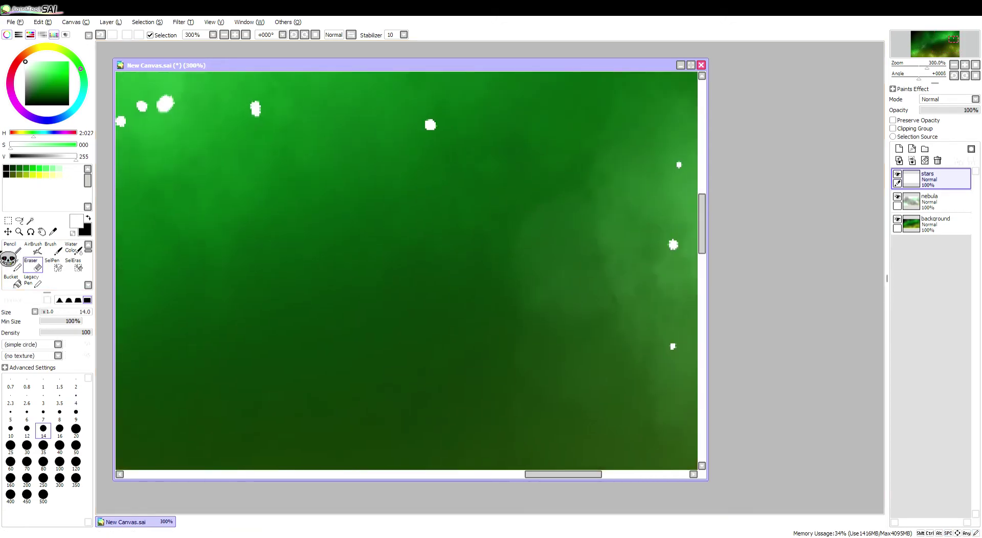
pyautogui.scroll(-2, 445, 228)
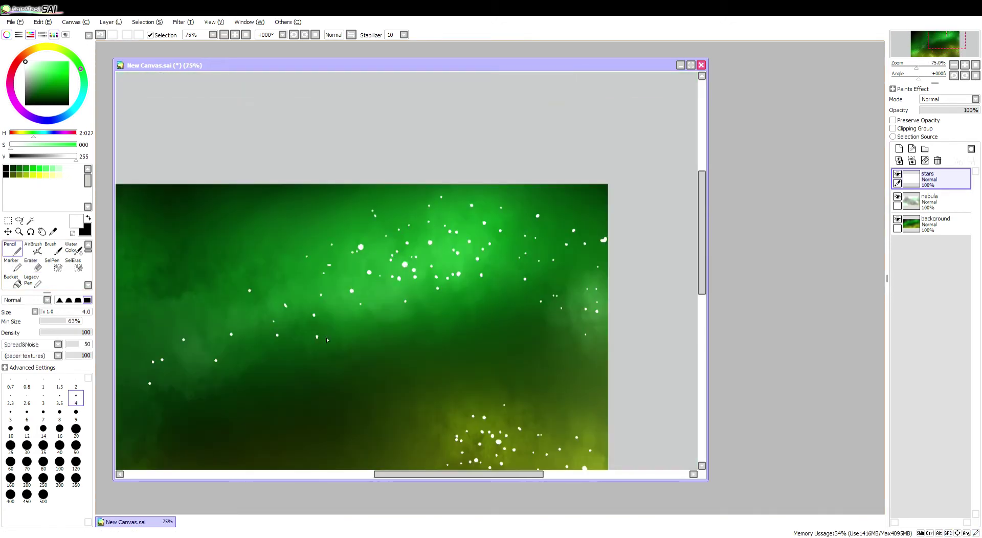
pyautogui.moveTo(326, 338); pyautogui.dragTo(320, 273)
pyautogui.moveTo(354, 226); pyautogui.dragTo(416, 275)
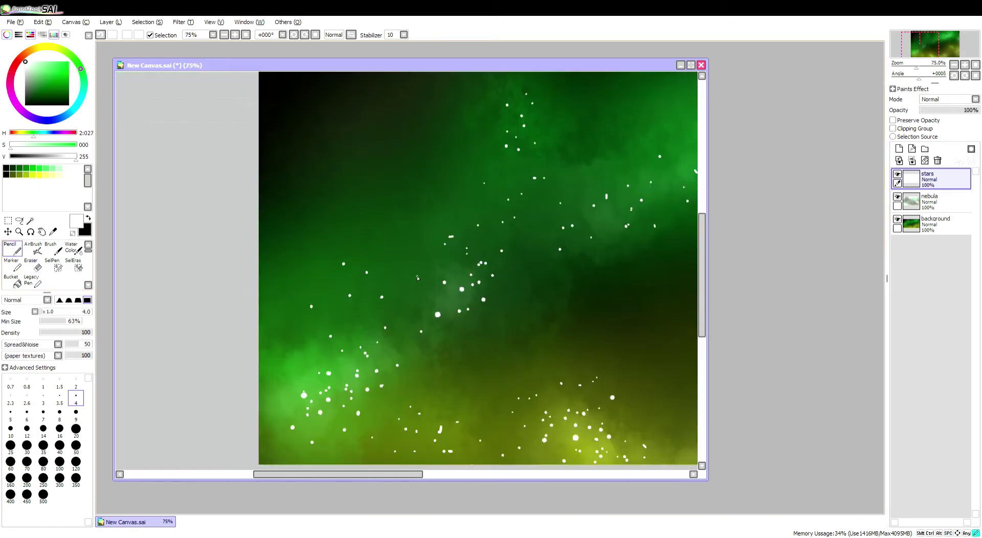
pyautogui.scroll(-2, 481, 249)
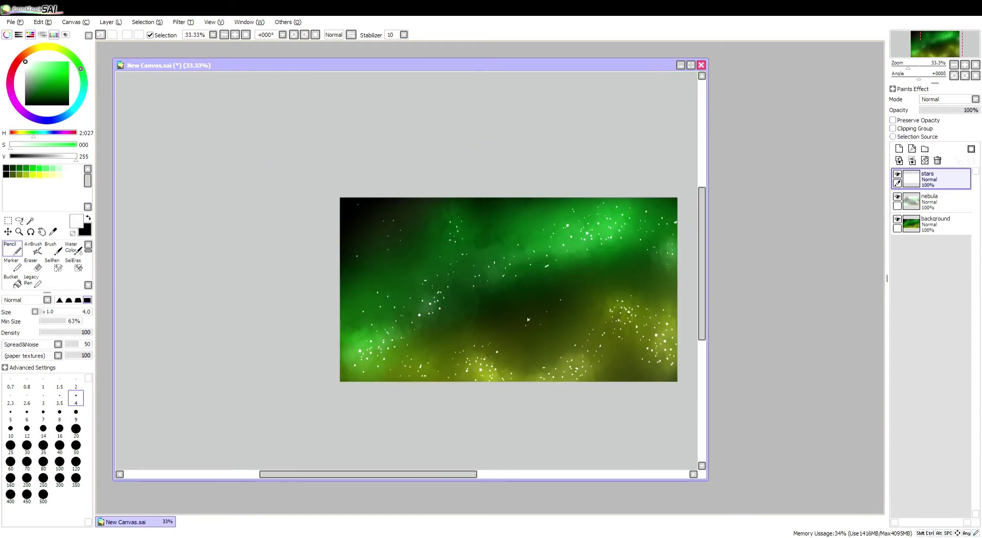
pyautogui.moveTo(450, 331); pyautogui.dragTo(549, 382)
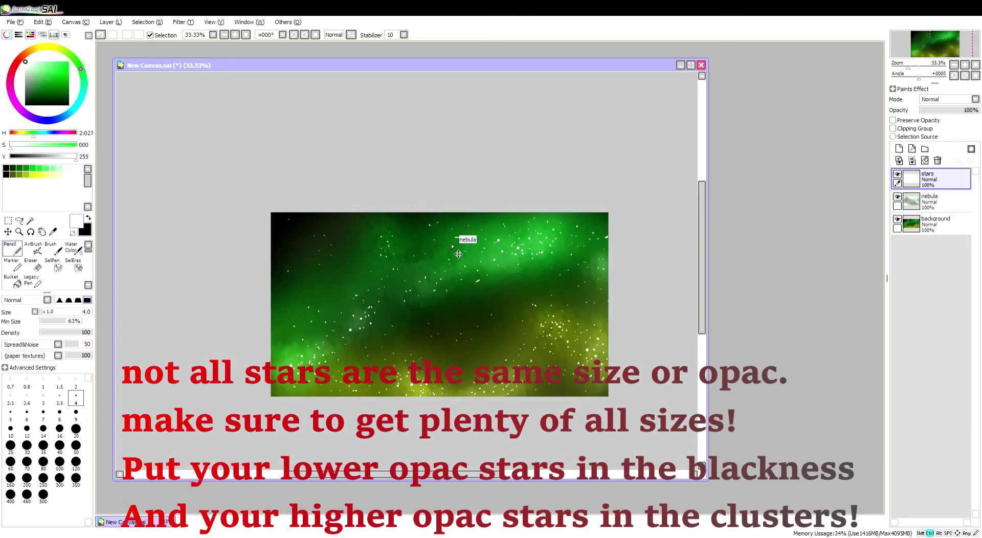
# Add more size 4 Pencil stars in the dark upper-left sky, the lower-left green cluster and the yellow clusters along the bottom edge
pyautogui.scroll(3, 451, 246)
pyautogui.press('e')
pyautogui.press('n')
pyautogui.moveTo(173, 294); pyautogui.dragTo(332, 318)
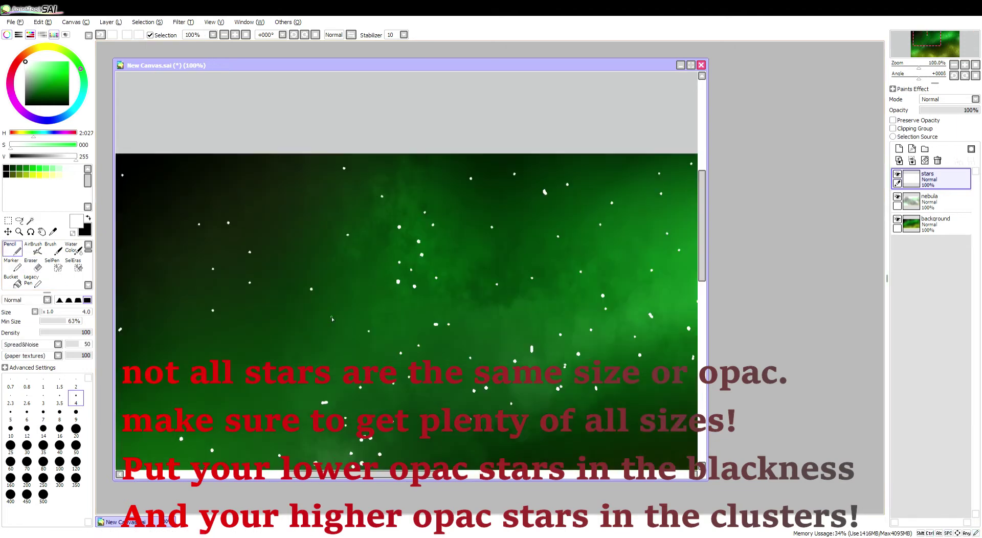
pyautogui.moveTo(331, 402); pyautogui.dragTo(291, 179)
pyautogui.scroll(2, 298, 412)
pyautogui.moveTo(325, 465); pyautogui.dragTo(270, 341)
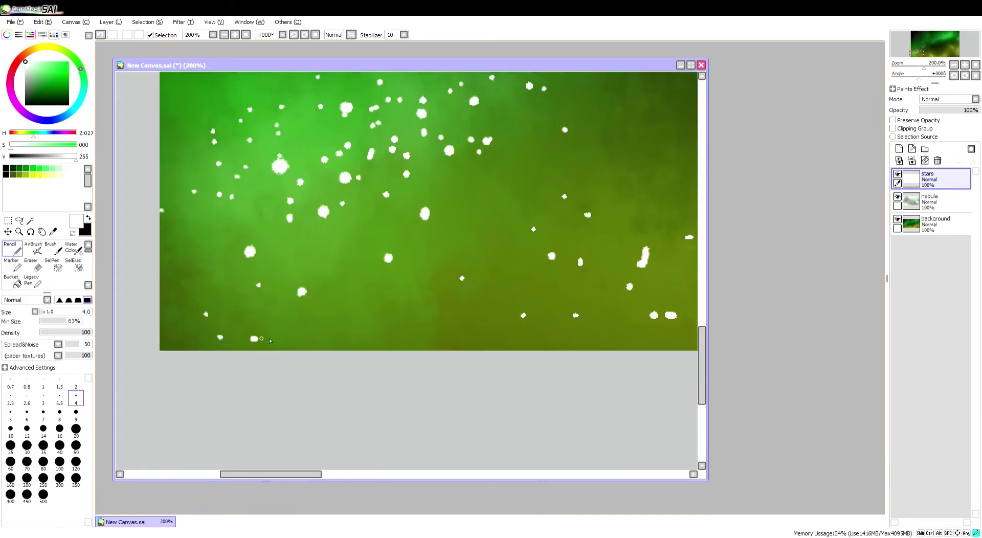
pyautogui.moveTo(685, 214); pyautogui.dragTo(166, 217)
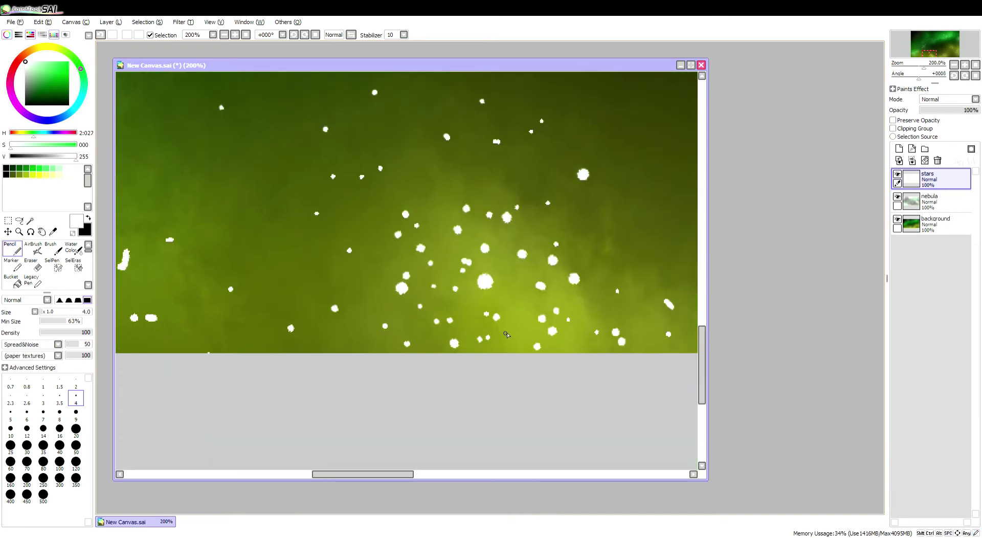
pyautogui.moveTo(575, 304); pyautogui.dragTo(471, 300)
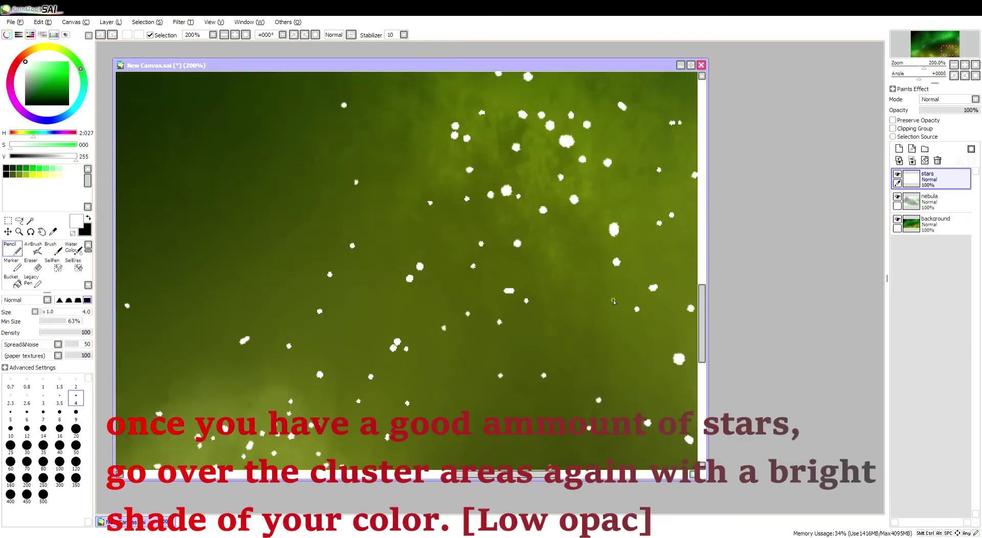
# On the nebula layer, brush a pale glow behind the lower-left green star cluster with the Water Color brush at size 80
pyautogui.press('-')
pyautogui.click(928, 200)
pyautogui.click(74, 248)
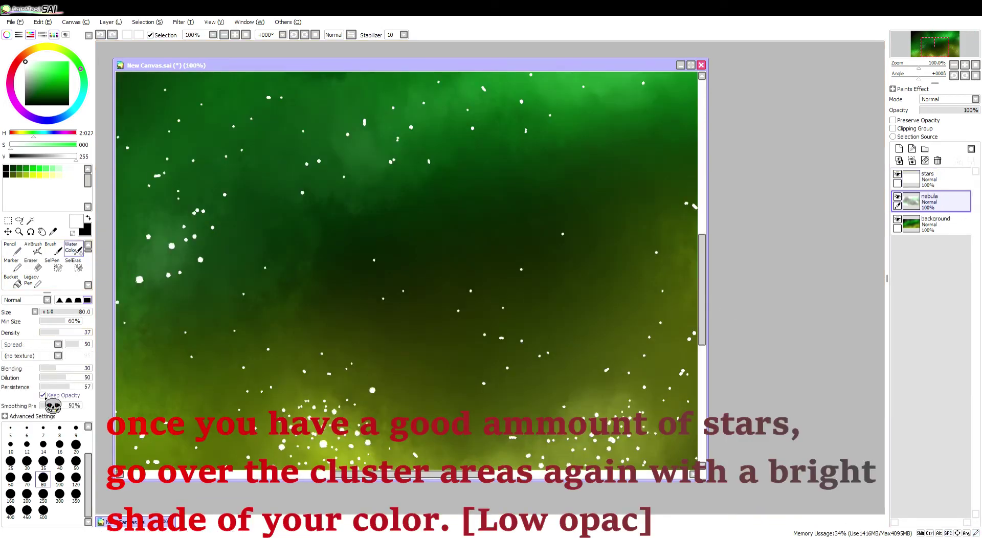
pyautogui.press('+')
pyautogui.moveTo(329, 339)
pyautogui.mouseDown()
pyautogui.moveTo(323, 392)
pyautogui.moveTo(208, 328)
pyautogui.mouseUp()
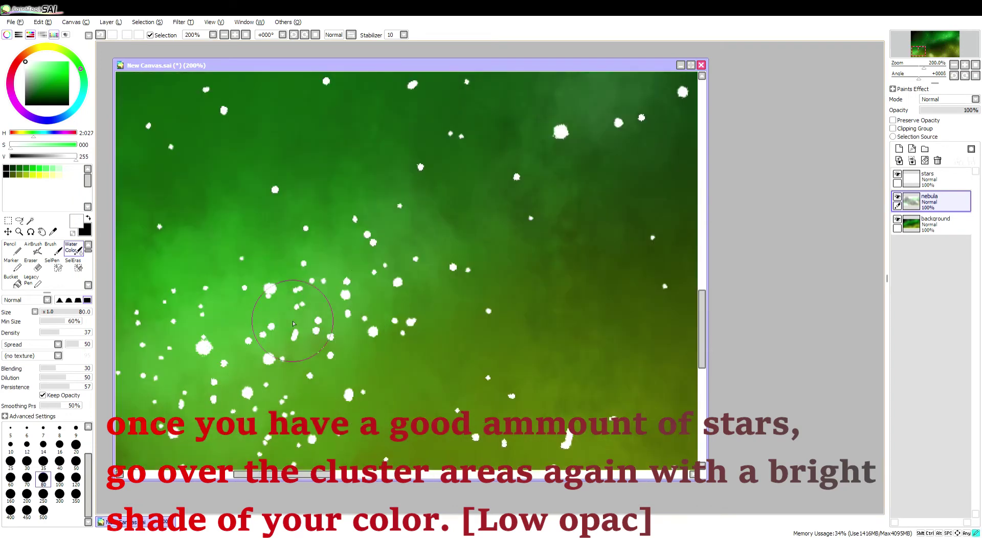
pyautogui.moveTo(285, 351)
pyautogui.mouseDown()
pyautogui.moveTo(311, 303)
pyautogui.moveTo(174, 358)
pyautogui.moveTo(307, 358)
pyautogui.moveTo(215, 332)
pyautogui.moveTo(383, 266)
pyautogui.mouseUp()
pyautogui.press('-')
pyautogui.press('-')
pyautogui.press('-')
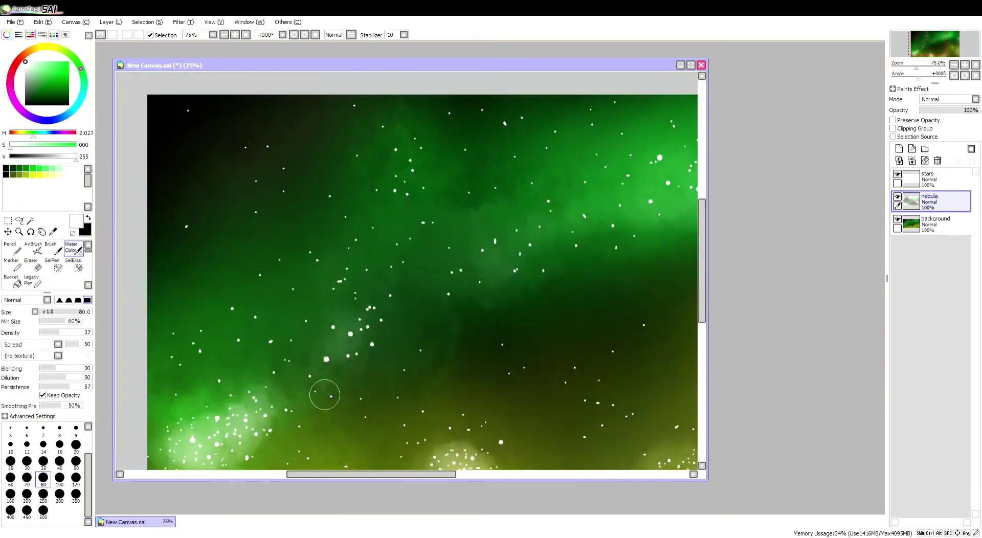
# Brighten the upper-right green cluster and the patch at the right edge with the Water Color brush at size 100
pyautogui.press('+')
pyautogui.moveTo(509, 285)
pyautogui.mouseDown()
pyautogui.moveTo(477, 313)
pyautogui.moveTo(438, 263)
pyautogui.mouseUp()
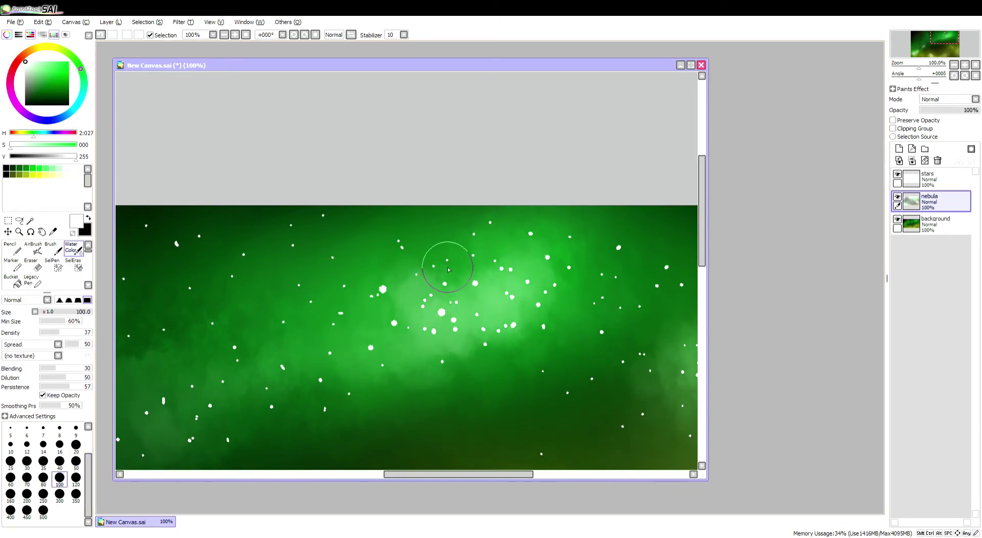
pyautogui.moveTo(389, 333); pyautogui.dragTo(547, 266)
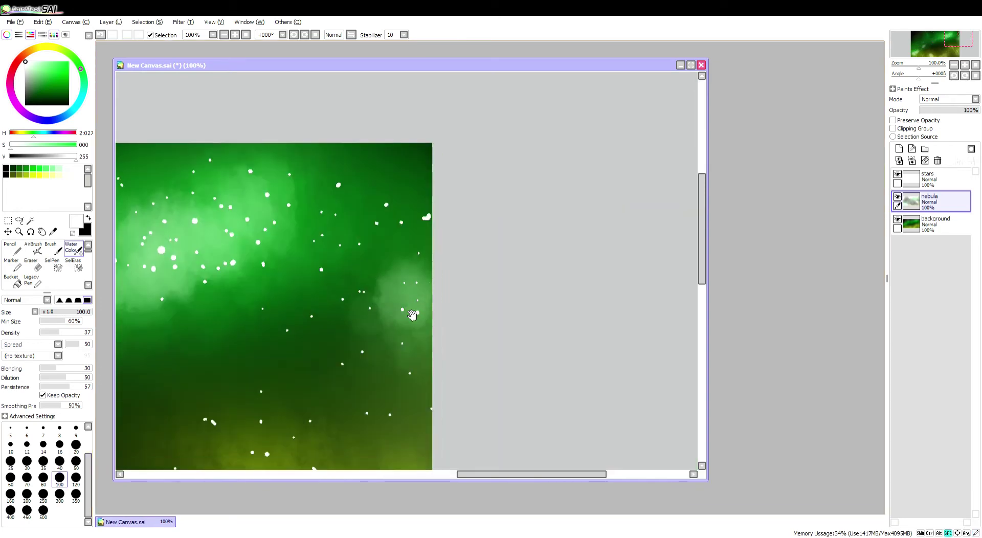
pyautogui.moveTo(328, 307)
pyautogui.mouseDown()
pyautogui.moveTo(287, 287)
pyautogui.moveTo(351, 307)
pyautogui.moveTo(400, 409)
pyautogui.moveTo(449, 400)
pyautogui.mouseUp()
# Brush pale glows over the yellow star clusters and the small central-left cluster, and blend them with Blending set to 100
pyautogui.moveTo(347, 353); pyautogui.dragTo(317, 381)
pyautogui.moveTo(317, 381); pyautogui.dragTo(287, 388)
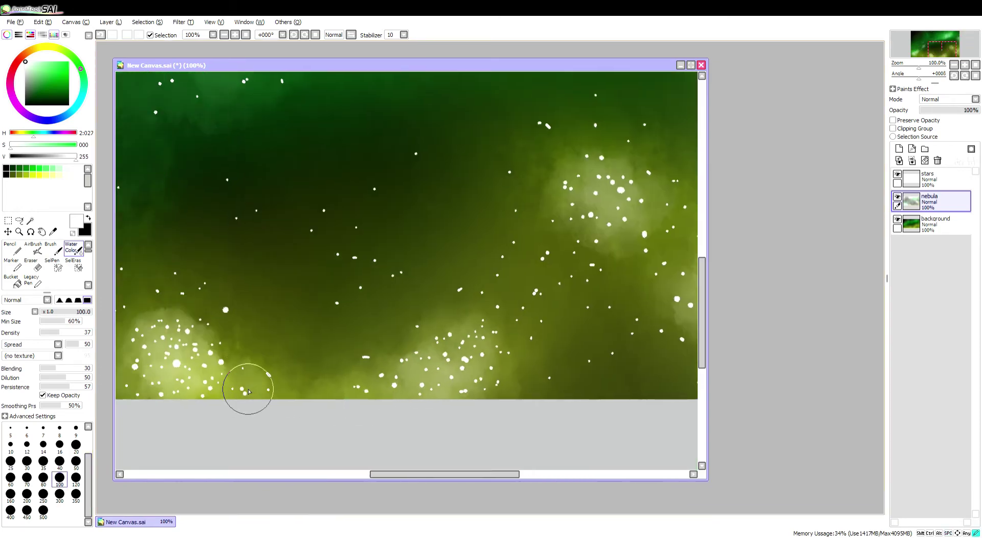
pyautogui.moveTo(246, 390); pyautogui.dragTo(286, 384)
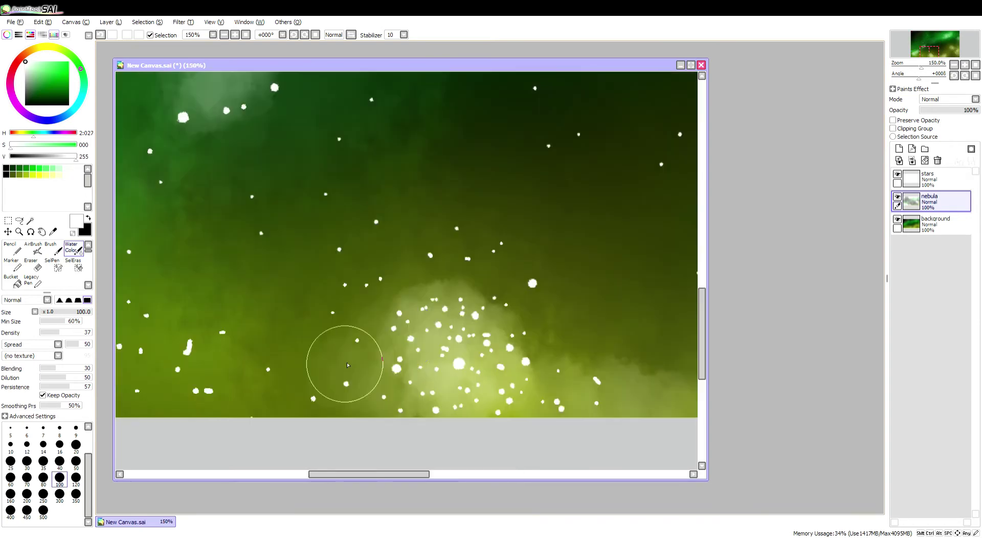
pyautogui.moveTo(344, 362)
pyautogui.mouseDown()
pyautogui.moveTo(430, 314)
pyautogui.moveTo(511, 322)
pyautogui.moveTo(406, 253)
pyautogui.mouseUp()
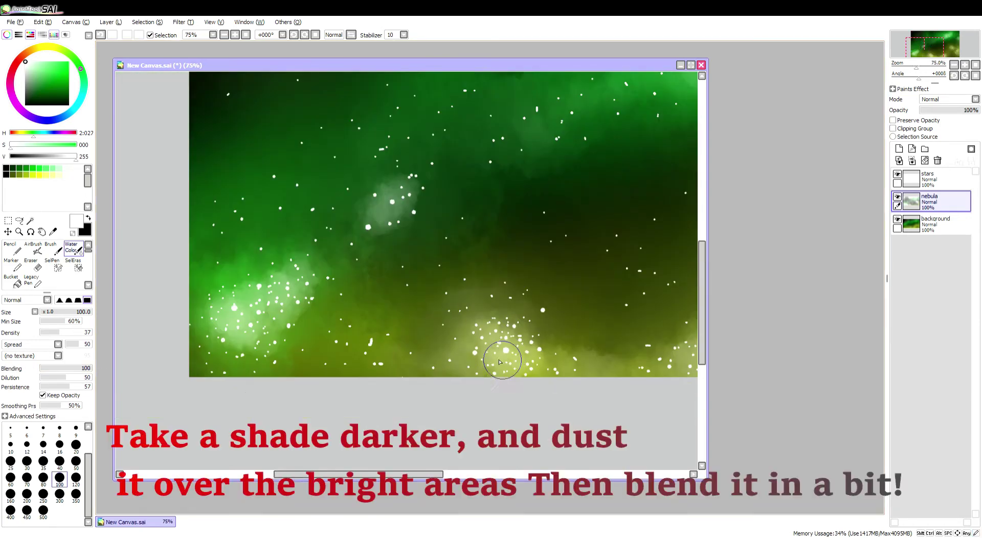
pyautogui.moveTo(306, 358)
pyautogui.mouseDown()
pyautogui.moveTo(208, 268)
pyautogui.moveTo(415, 206)
pyautogui.mouseUp()
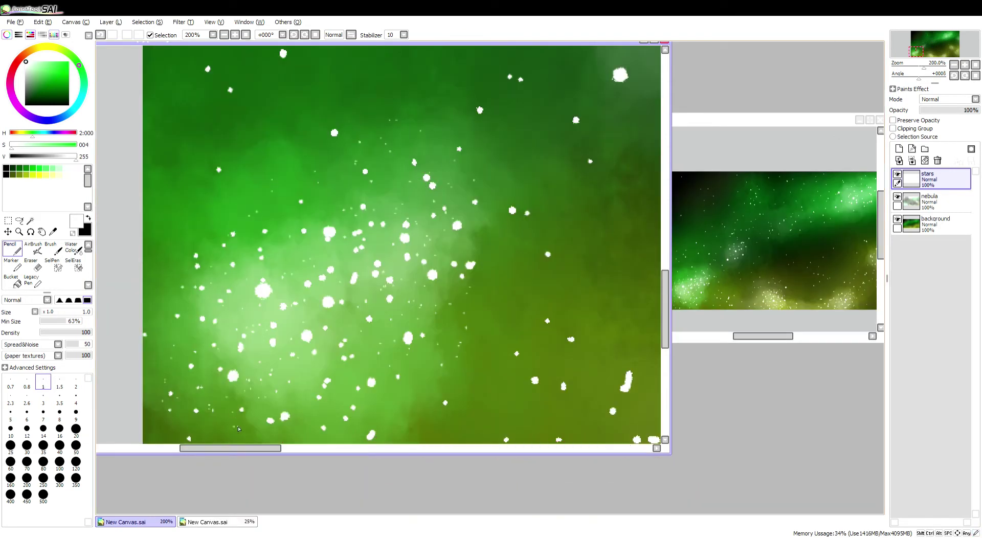
# On the stars layer, sprinkle tiny white stars with the Pencil at size 2 around the lower-left green cluster and the adjacent olive area
pyautogui.scroll(1, 278, 327)
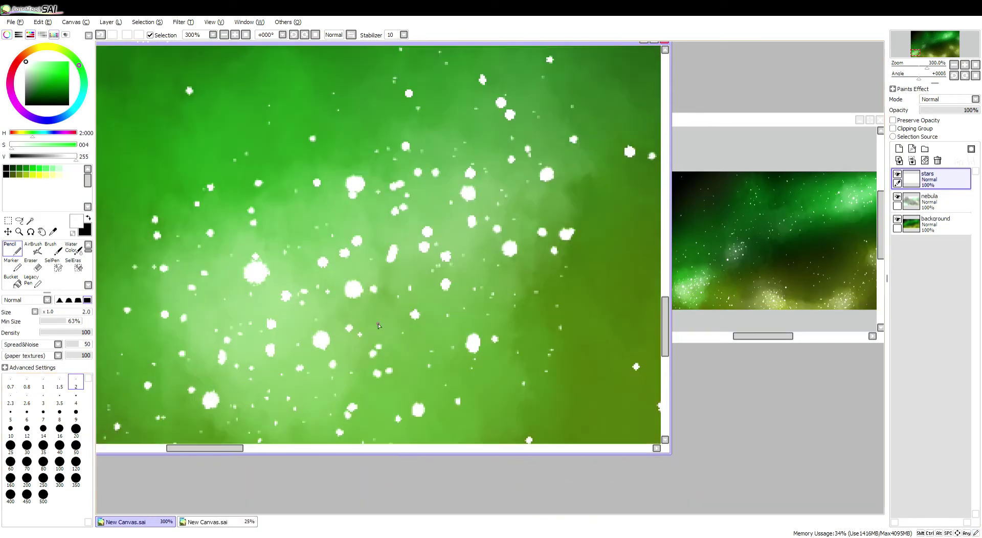
pyautogui.moveTo(549, 206); pyautogui.dragTo(371, 274)
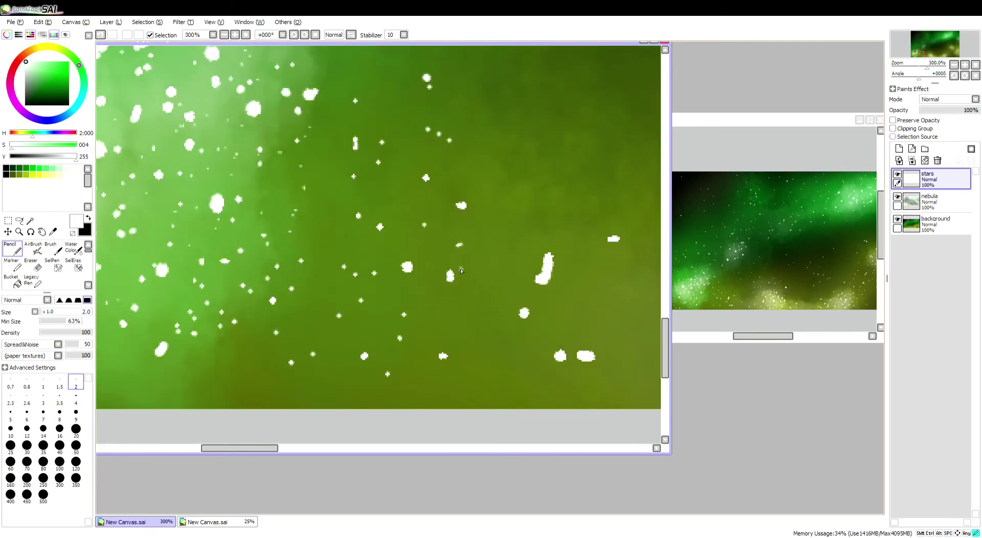
pyautogui.moveTo(461, 270); pyautogui.dragTo(421, 269)
pyautogui.scroll(-2, 514, 342)
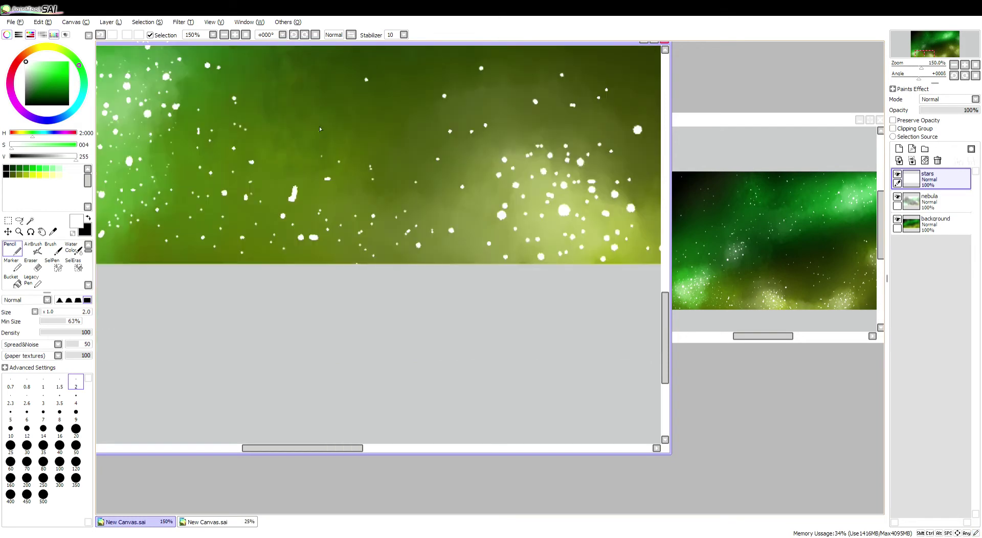
# Fill the small pale cluster left of centre and its surroundings with dense tiny stars using the size 2 Pencil
pyautogui.moveTo(319, 126); pyautogui.dragTo(385, 254)
pyautogui.scroll(2, 283, 178)
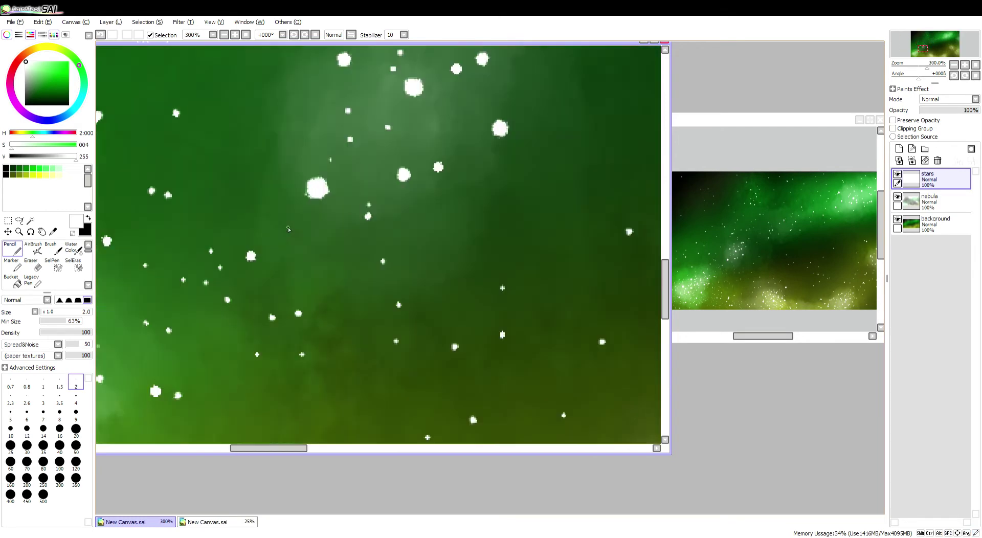
pyautogui.moveTo(412, 148); pyautogui.dragTo(442, 220)
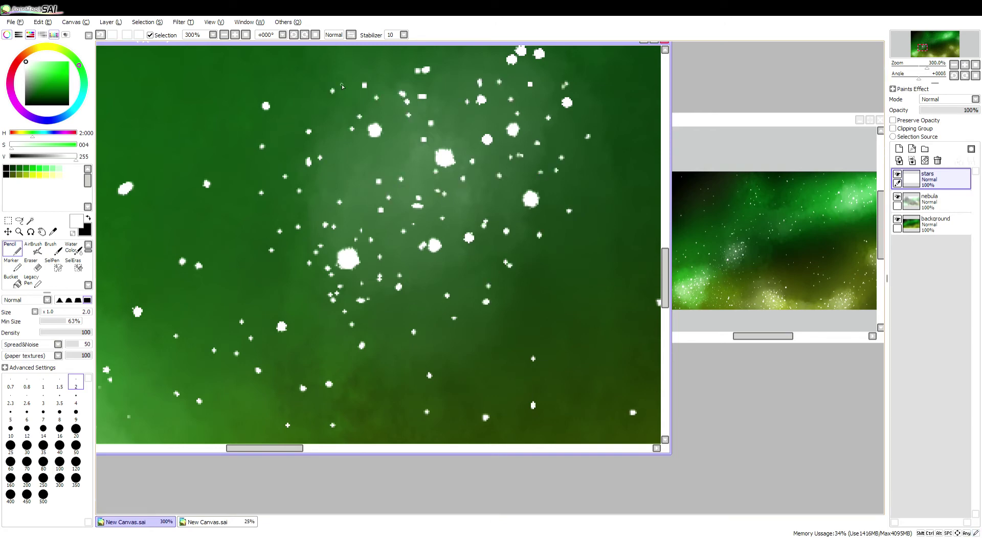
pyautogui.scroll(-1, 342, 183)
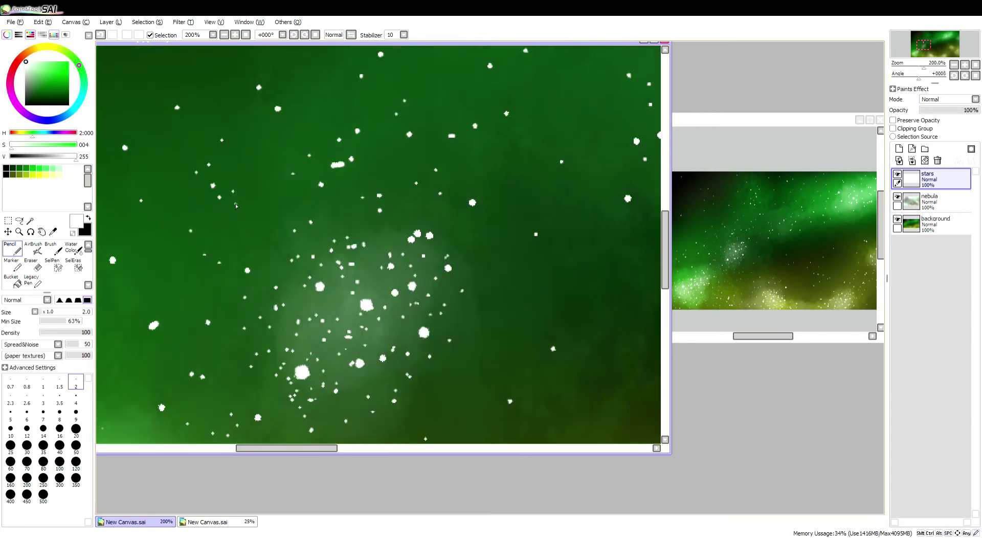
pyautogui.moveTo(236, 206); pyautogui.dragTo(350, 298)
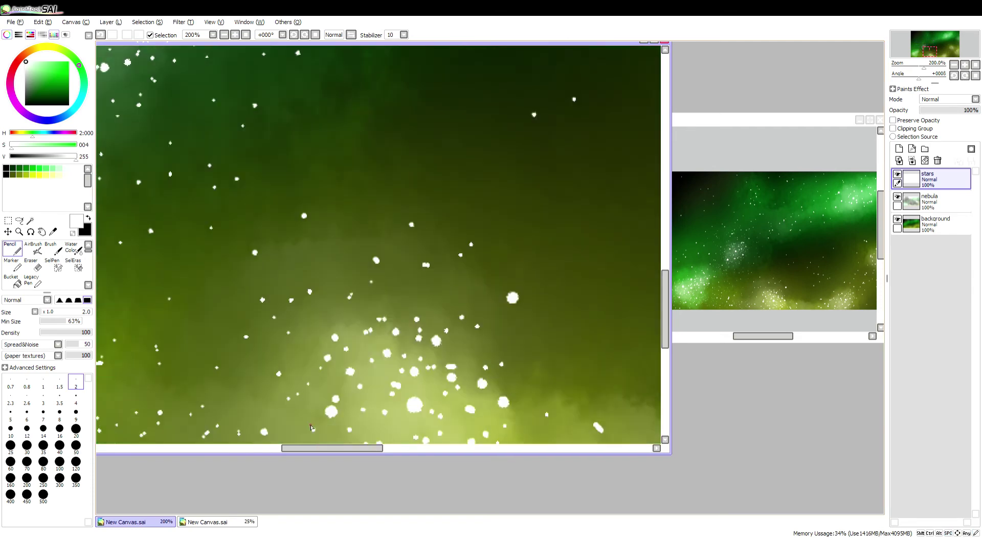
# Dot tiny size 2 stars around the bottom yellow clusters, switching the Pencil to its softest edge shape
pyautogui.moveTo(401, 334); pyautogui.dragTo(569, 346)
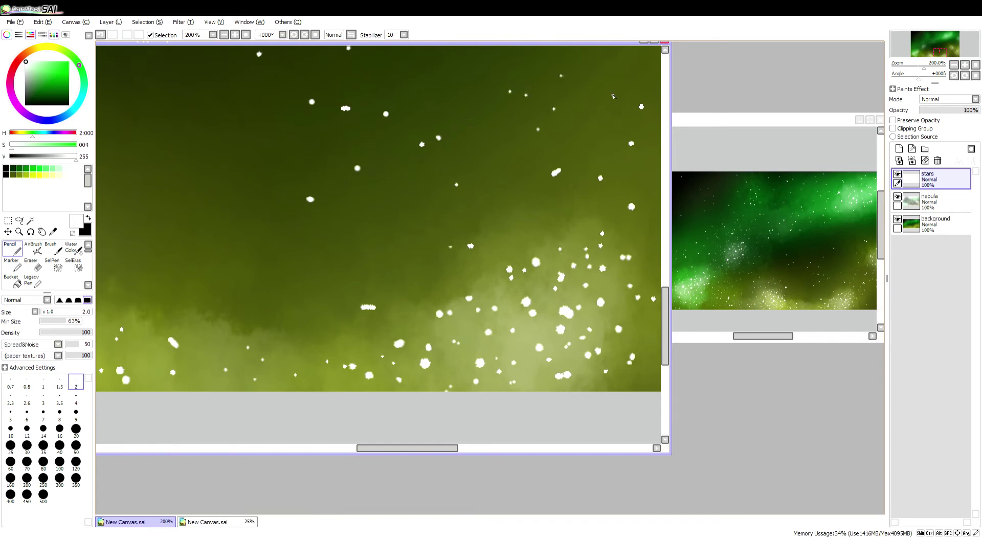
pyautogui.moveTo(642, 252); pyautogui.dragTo(481, 261)
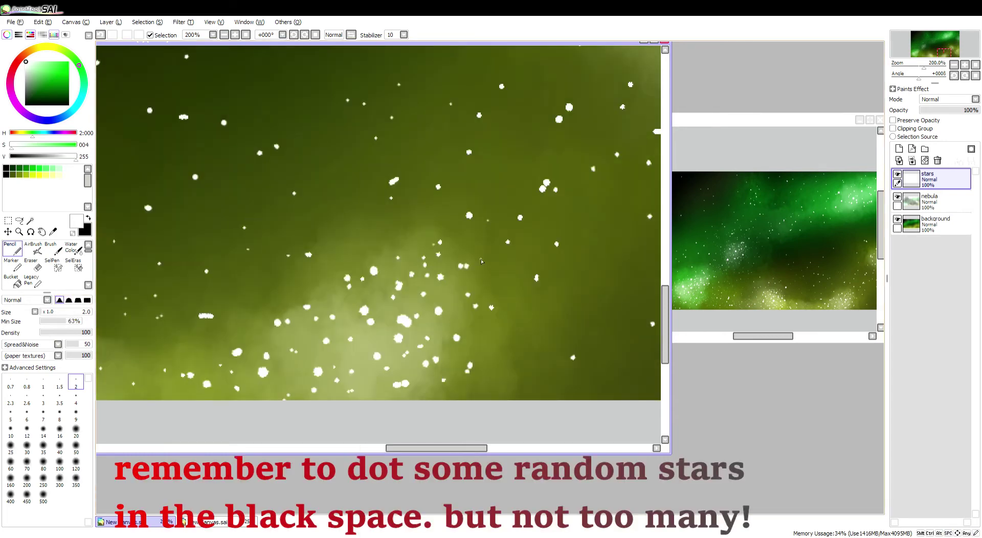
pyautogui.moveTo(458, 307); pyautogui.dragTo(439, 375)
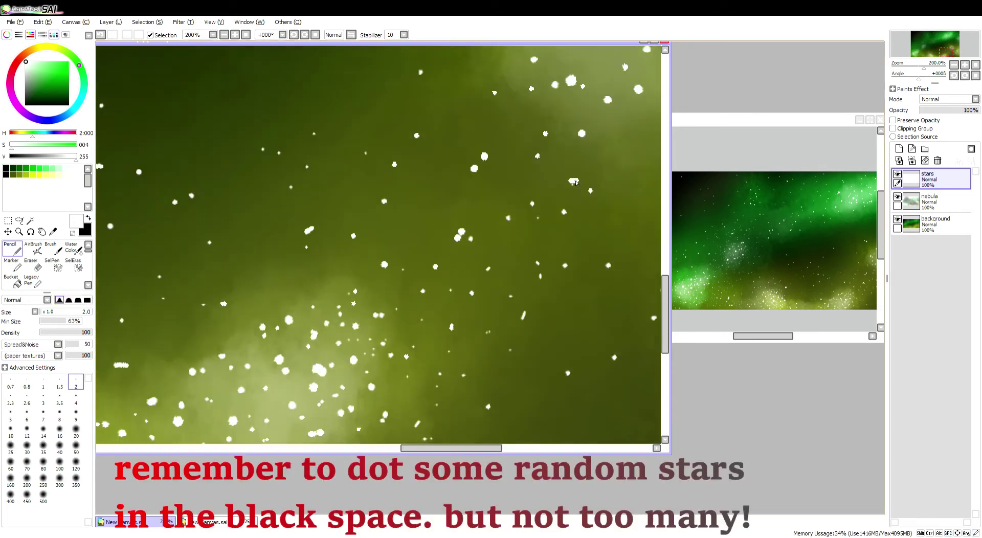
pyautogui.moveTo(575, 183); pyautogui.dragTo(446, 349)
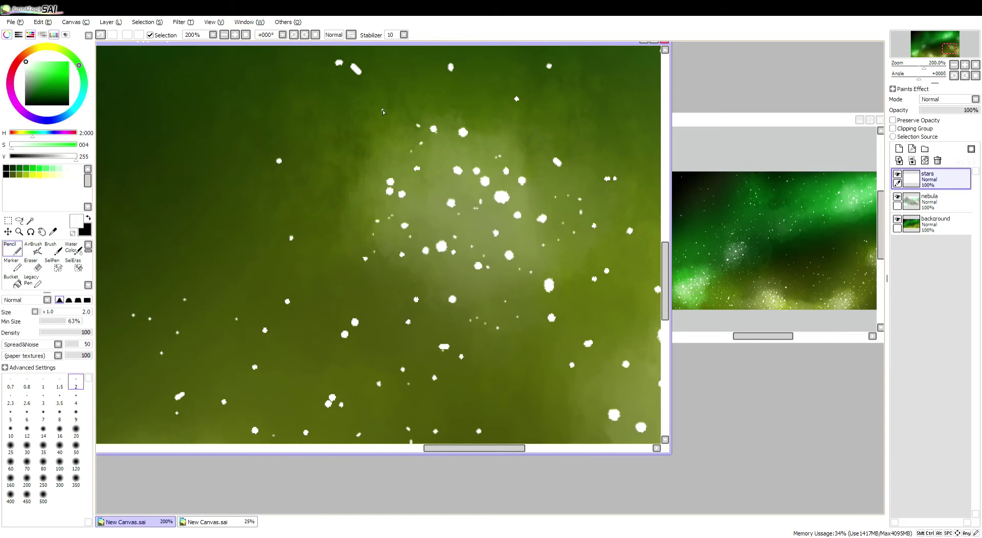
# Scatter tiny soft-edged size 2 stars through and above the yellow clusters on the canvas's right side
pyautogui.moveTo(383, 111); pyautogui.dragTo(468, 147)
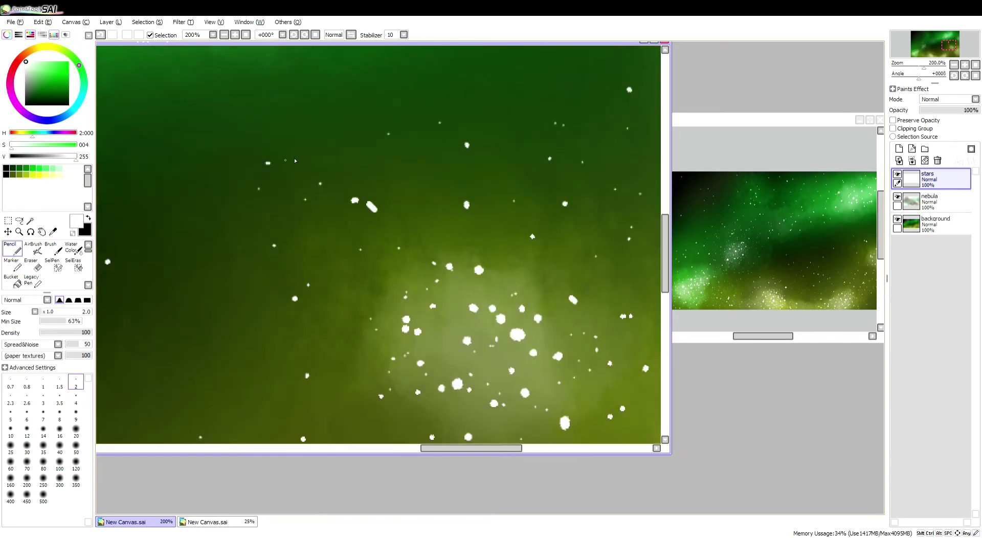
pyautogui.moveTo(345, 422); pyautogui.dragTo(191, 395)
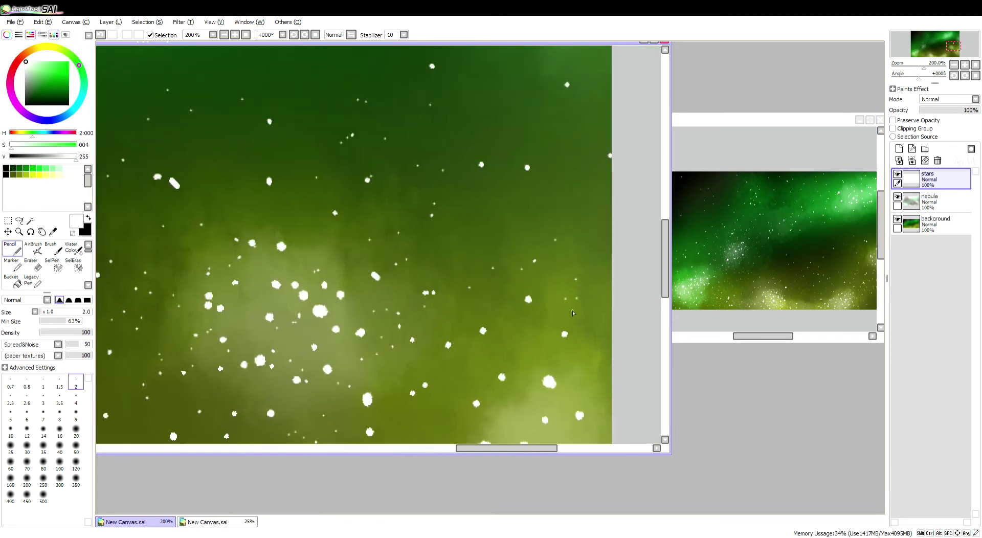
pyautogui.moveTo(572, 311); pyautogui.dragTo(443, 276)
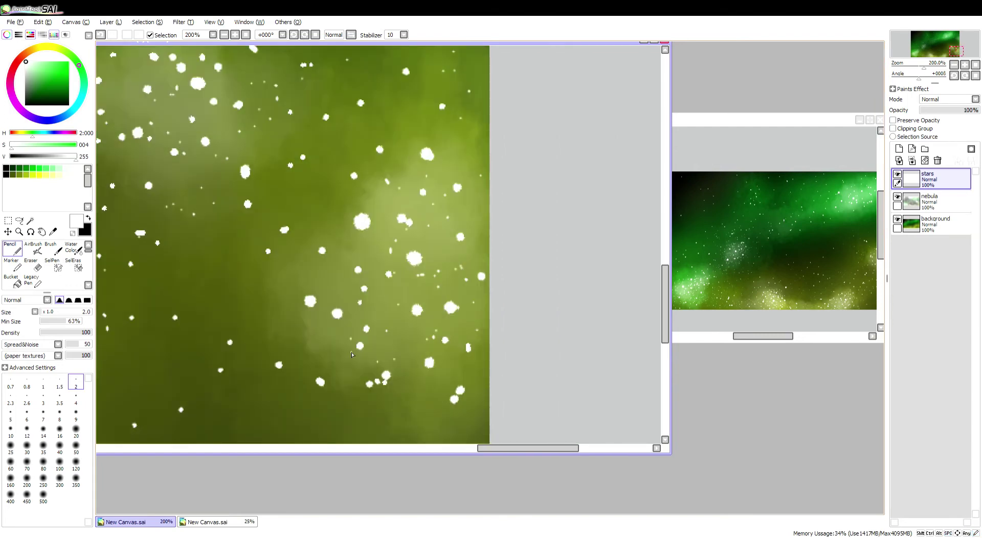
pyautogui.scroll(-2, 481, 266)
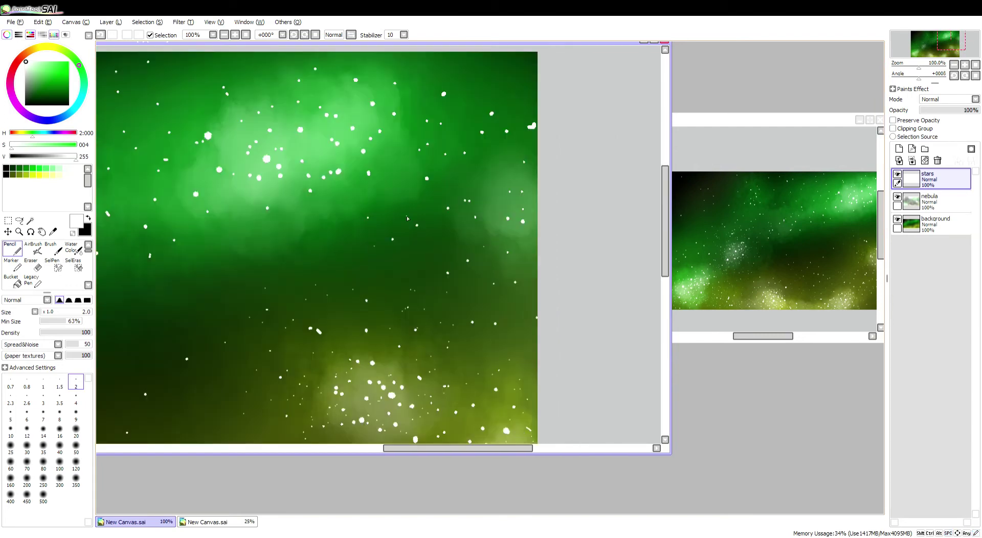
# Dot a few random size 2 stars in the dark central band, the middle green area and the black upper-left corner
pyautogui.moveTo(210, 295); pyautogui.dragTo(271, 385)
pyautogui.moveTo(144, 332); pyautogui.dragTo(378, 236)
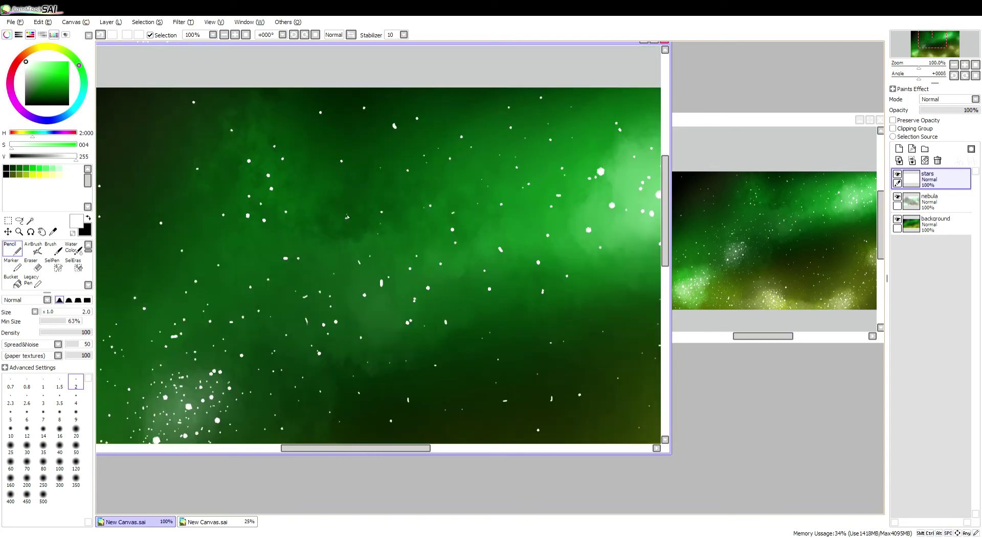
pyautogui.moveTo(279, 110); pyautogui.dragTo(295, 105)
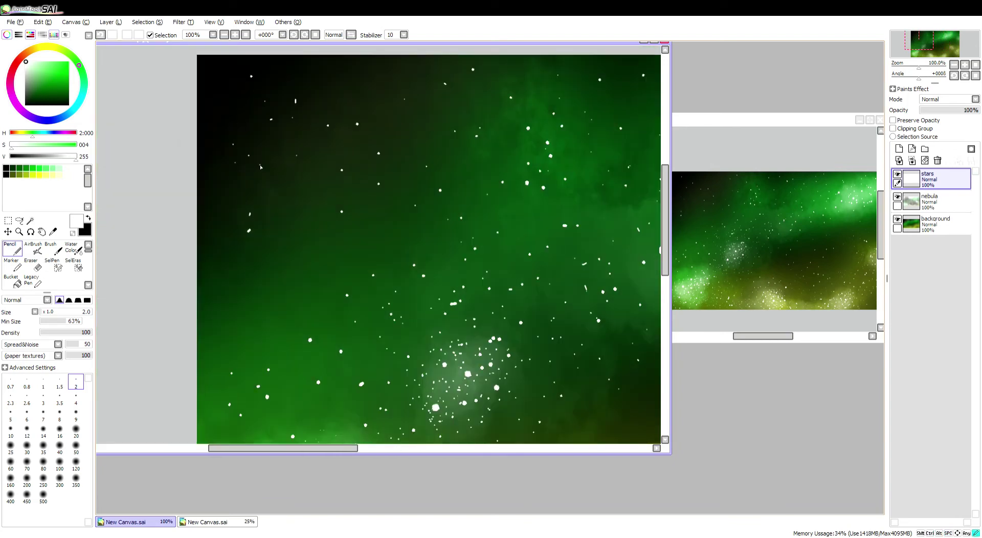
# Scatter tiny size 2 Pencil stars through the dark upper-left and middle green areas of the nebula
pyautogui.moveTo(294, 333); pyautogui.dragTo(494, 302)
pyautogui.scroll(1, 478, 229)
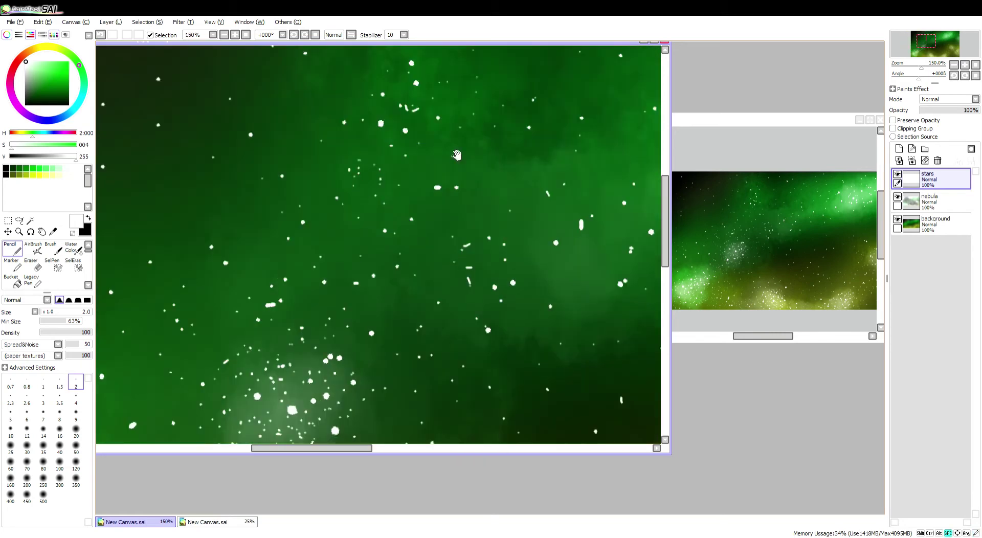
pyautogui.moveTo(457, 155); pyautogui.dragTo(377, 279)
pyautogui.scroll(1, 377, 279)
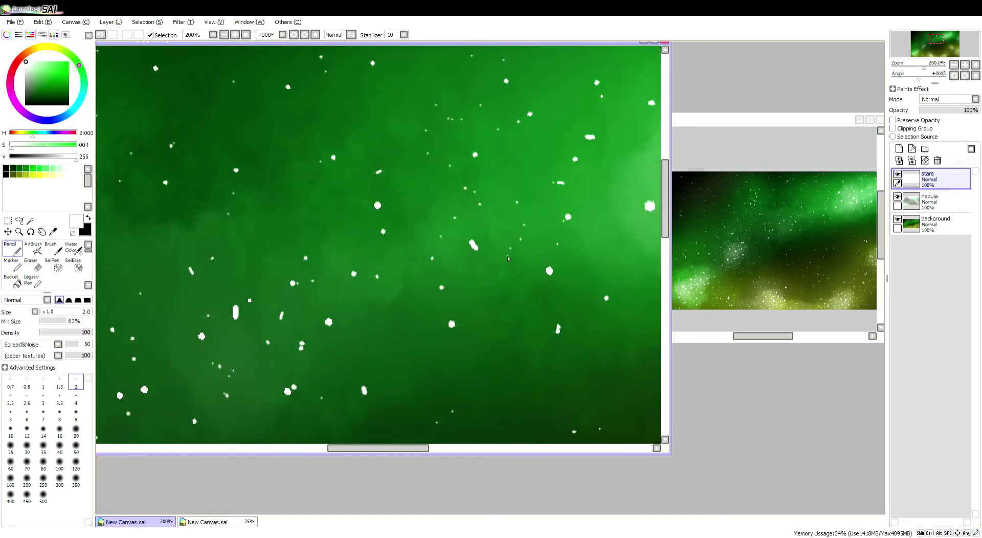
# Fill the bright green upper-right cluster and the green clouds around it with tiny size 2 stars
pyautogui.moveTo(507, 255); pyautogui.dragTo(537, 229)
pyautogui.moveTo(438, 203); pyautogui.dragTo(509, 257)
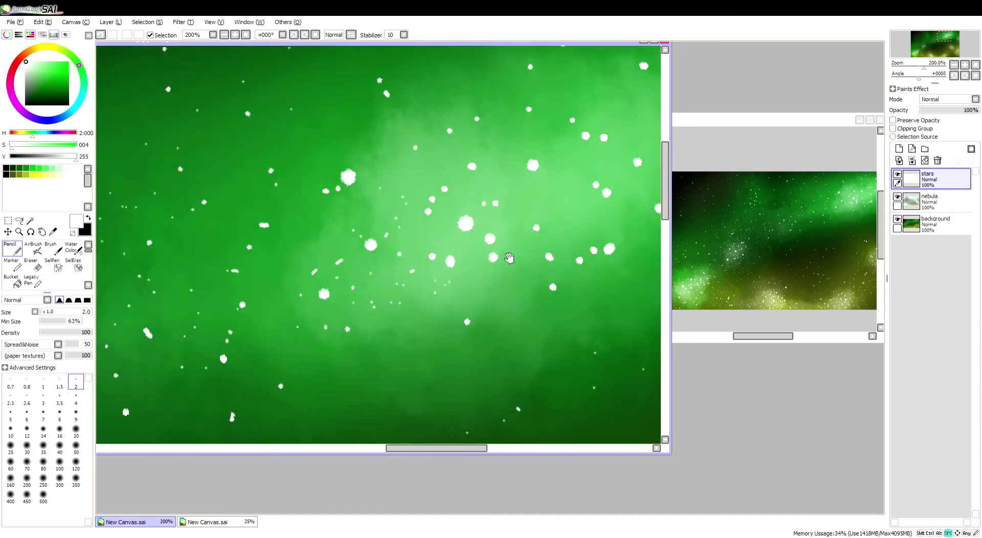
pyautogui.moveTo(455, 168); pyautogui.dragTo(462, 201)
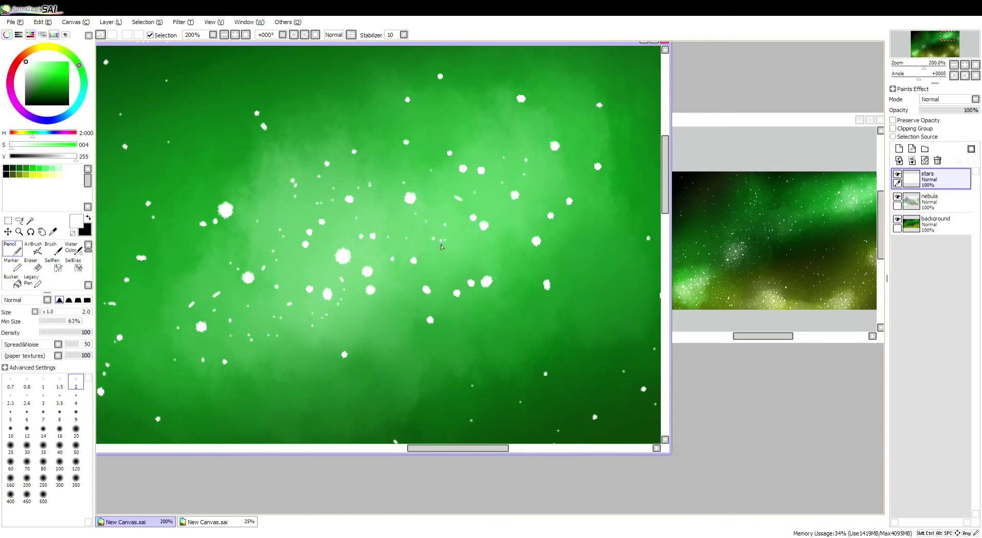
pyautogui.moveTo(588, 265); pyautogui.dragTo(600, 190)
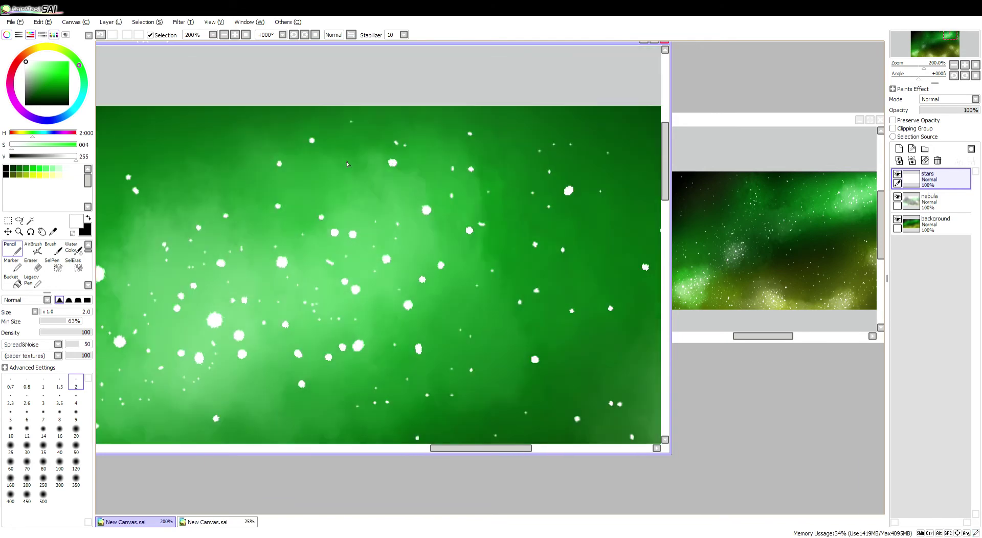
pyautogui.moveTo(347, 164); pyautogui.dragTo(399, 265)
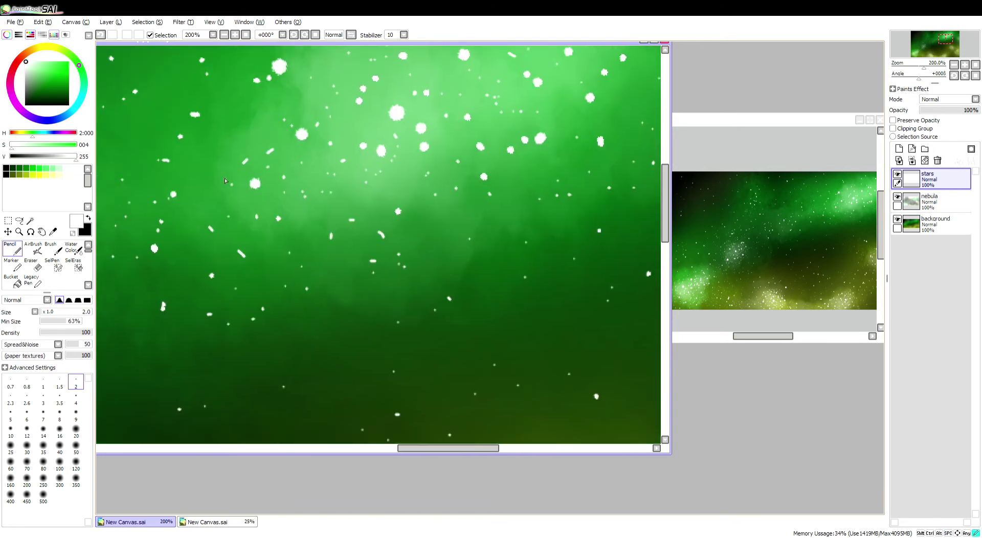
pyautogui.moveTo(225, 180); pyautogui.dragTo(228, 245)
pyautogui.scroll(2, 366, 161)
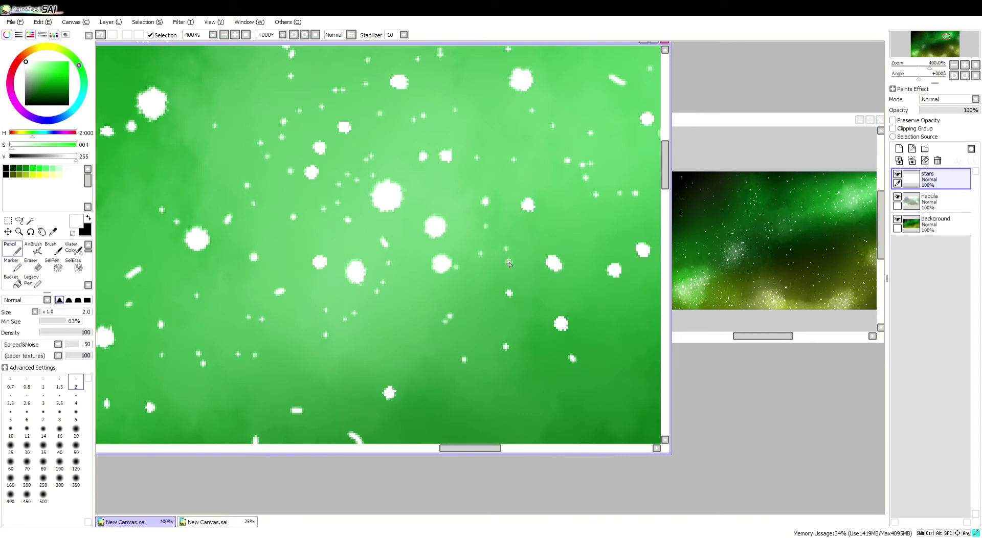
# Dot tiny size 2 stars across the dark lower area between the small pale cluster and the yellow clusters
pyautogui.scroll(-4, 358, 128)
pyautogui.scroll(1, 263, 150)
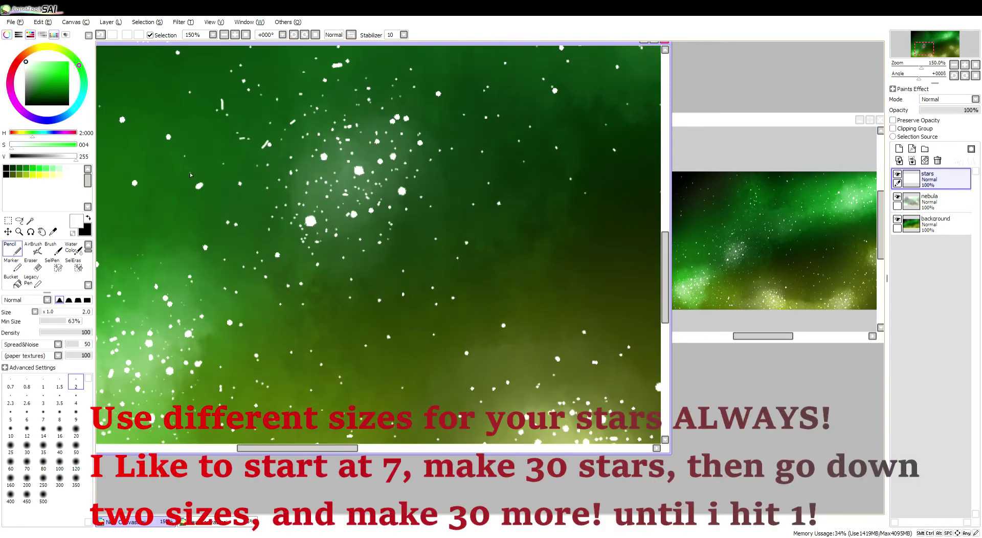
pyautogui.moveTo(191, 175); pyautogui.dragTo(342, 251)
pyautogui.moveTo(317, 357); pyautogui.dragTo(59, 413)
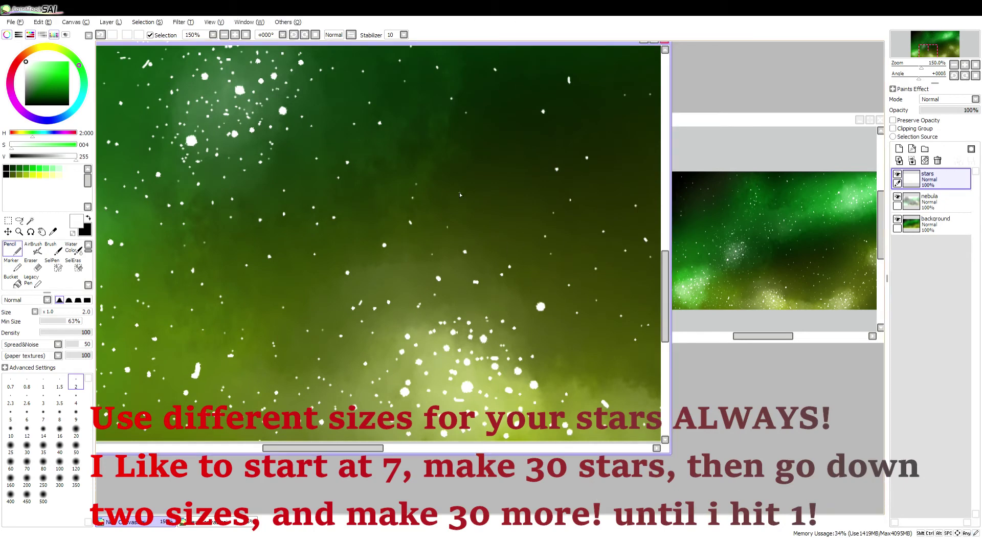
pyautogui.moveTo(636, 383); pyautogui.dragTo(366, 309)
pyautogui.moveTo(524, 322); pyautogui.dragTo(464, 278)
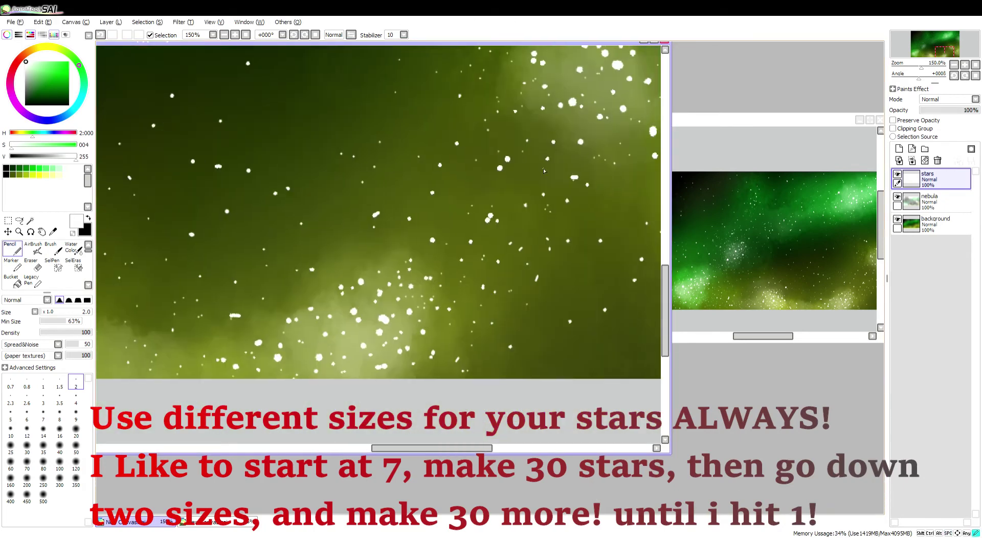
# Dot some larger stars over the clusters and the green band using the size 7 Pencil
pyautogui.scroll(-3, 341, 358)
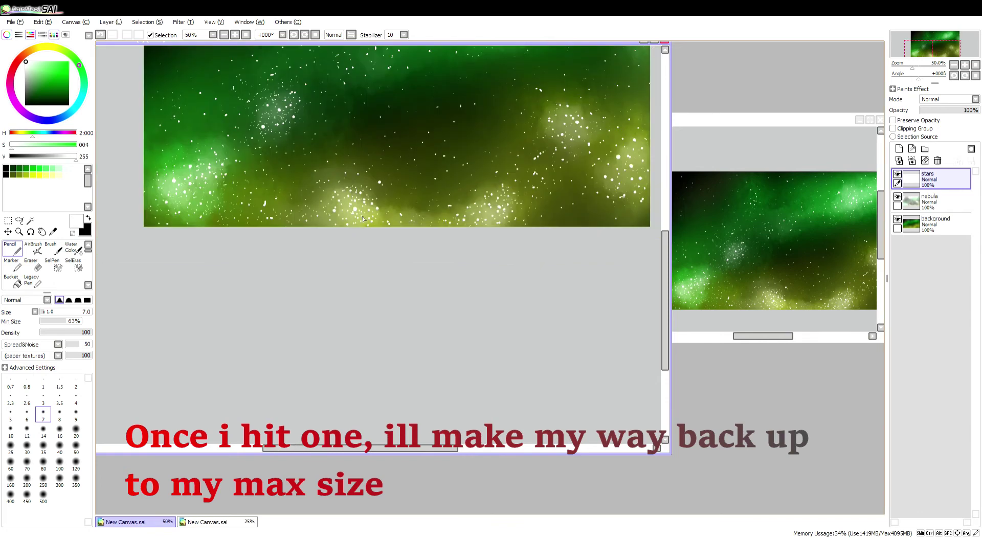
pyautogui.moveTo(182, 189); pyautogui.dragTo(268, 248)
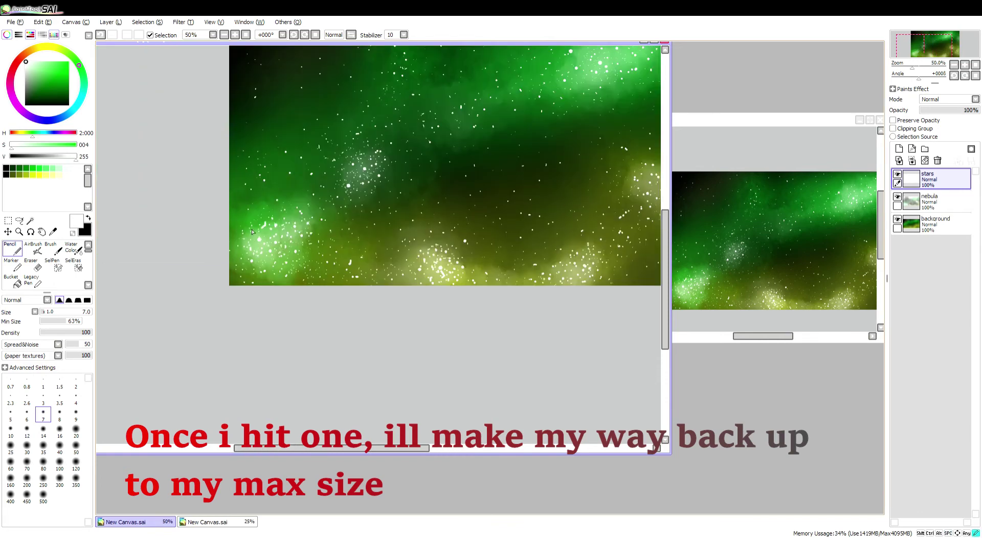
pyautogui.press('Home')
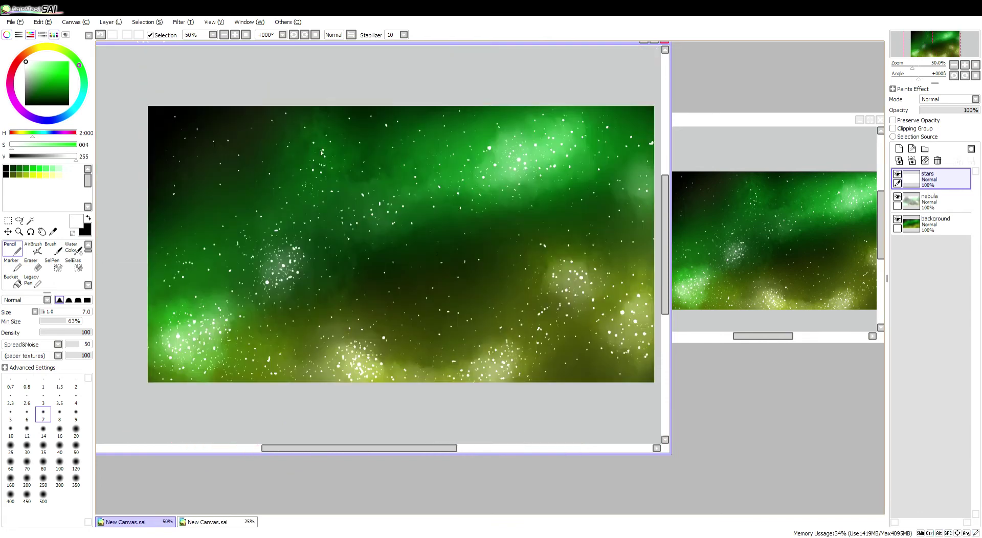
pyautogui.moveTo(608, 181); pyautogui.dragTo(437, 185)
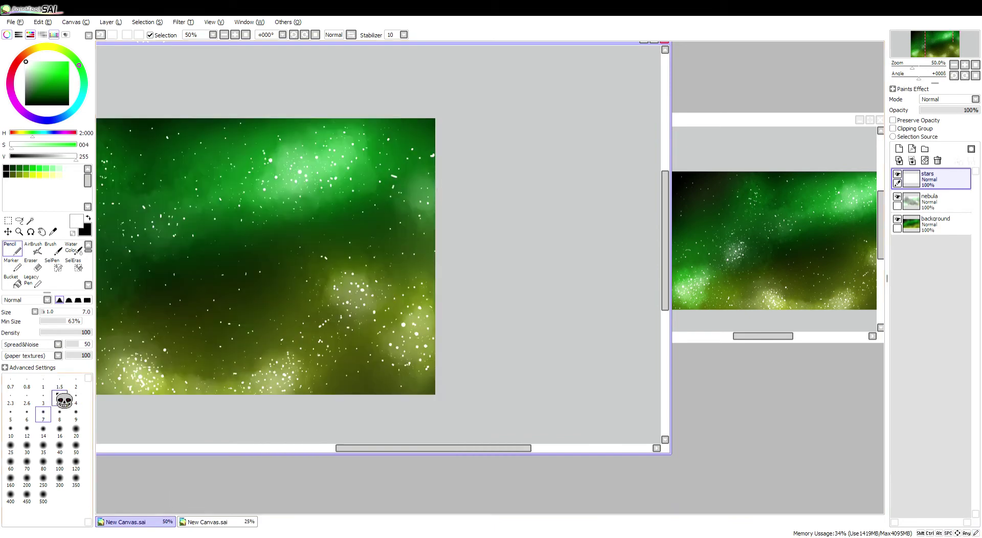
# Cover the clusters and the surrounding space with many of the smallest stars using the size 1 Pencil
pyautogui.scroll(6, 317, 312)
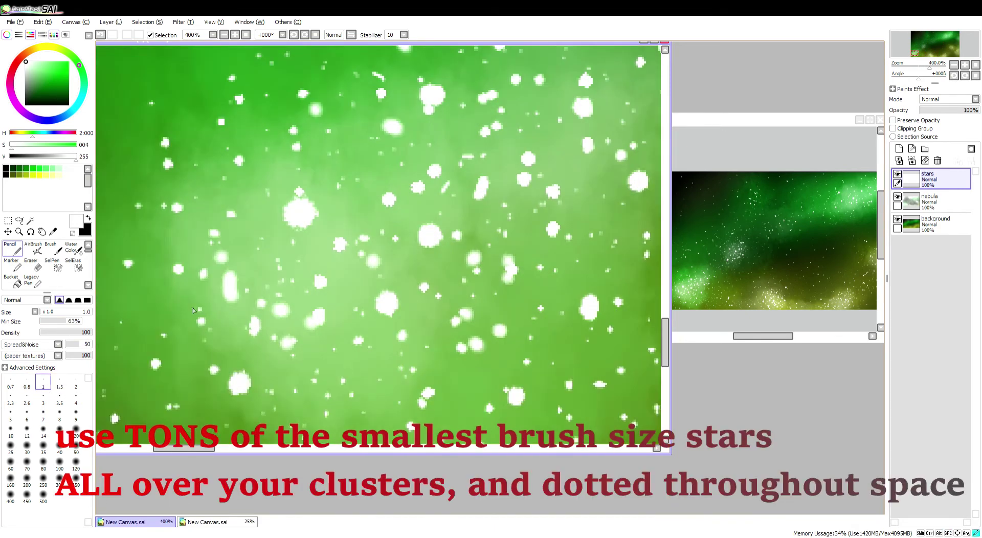
pyautogui.scroll(-2, 344, 417)
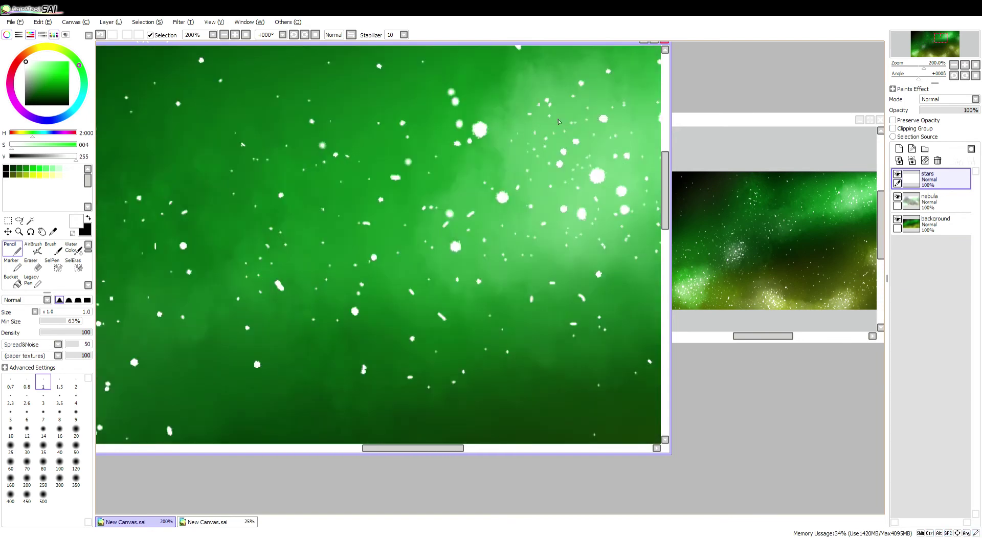
pyautogui.moveTo(558, 121); pyautogui.dragTo(493, 213)
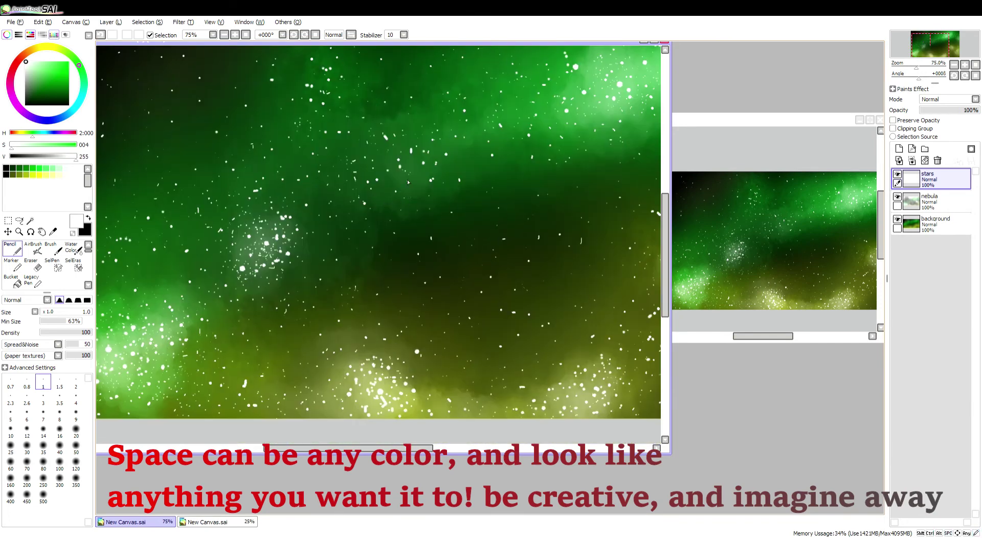
# Add a new layer named foreground above the stars layer
pyautogui.scroll(1, 446, 130)
pyautogui.scroll(-3, 508, 168)
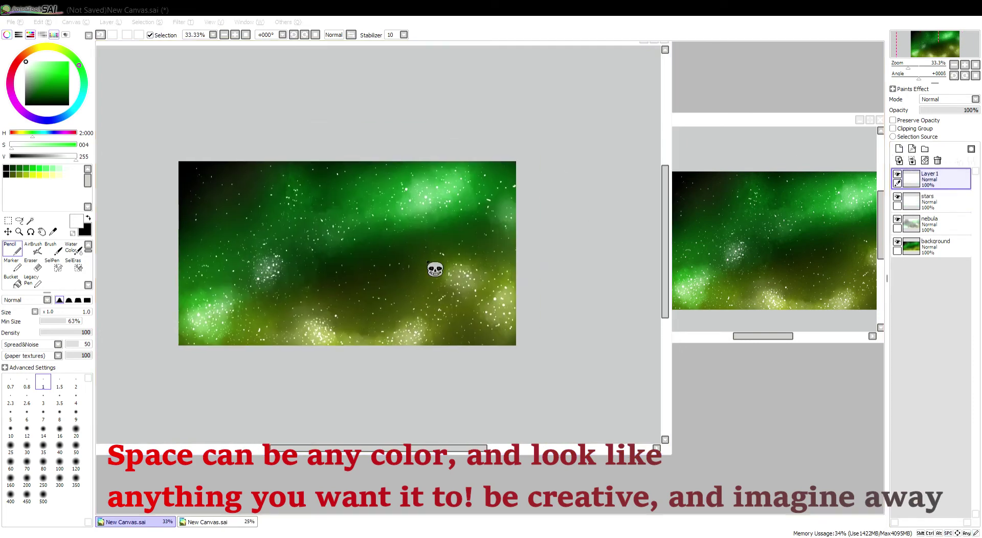
pyautogui.press('Return')
# Dust white over the star clusters on the nebula layer with the Airbrush at size 500 and density 18
pyautogui.click(929, 224)
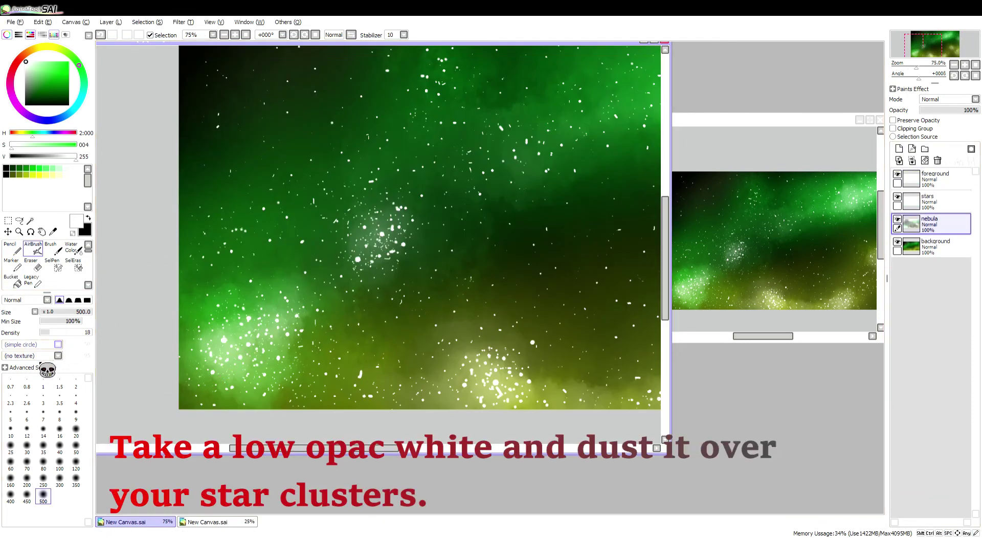
pyautogui.moveTo(240, 333)
pyautogui.mouseDown()
pyautogui.moveTo(252, 263)
pyautogui.moveTo(262, 328)
pyautogui.moveTo(451, 253)
pyautogui.mouseUp()
pyautogui.scroll(-1, 451, 252)
pyautogui.moveTo(329, 220)
pyautogui.mouseDown()
pyautogui.moveTo(252, 328)
pyautogui.moveTo(281, 208)
pyautogui.moveTo(265, 275)
pyautogui.mouseUp()
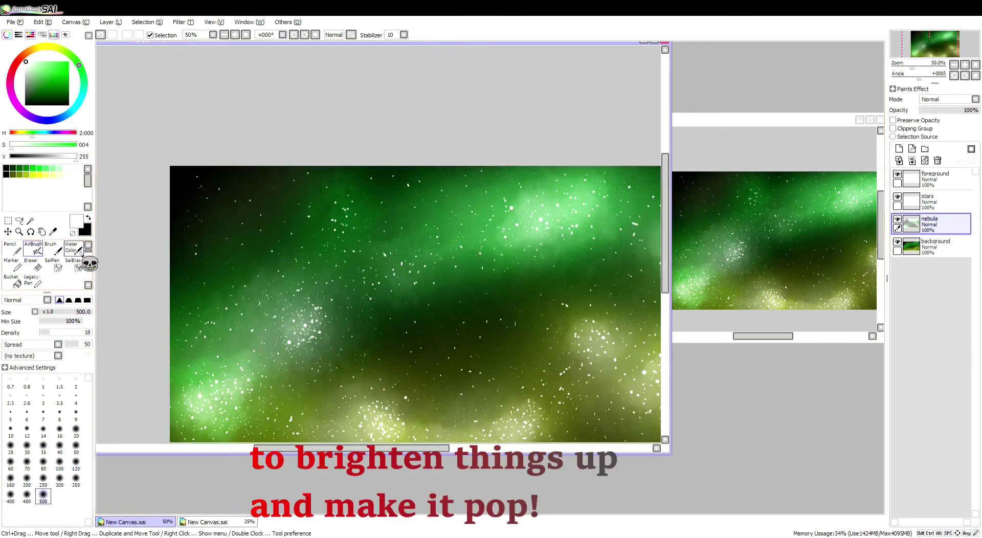
pyautogui.moveTo(500, 279); pyautogui.dragTo(480, 259)
# Paint solid black hills along the canvas's bottom edge on the foreground layer with the hardest-edged Airbrush at size 400 and density 100
pyautogui.click(936, 179)
pyautogui.moveTo(46, 331); pyautogui.dragTo(91, 331)
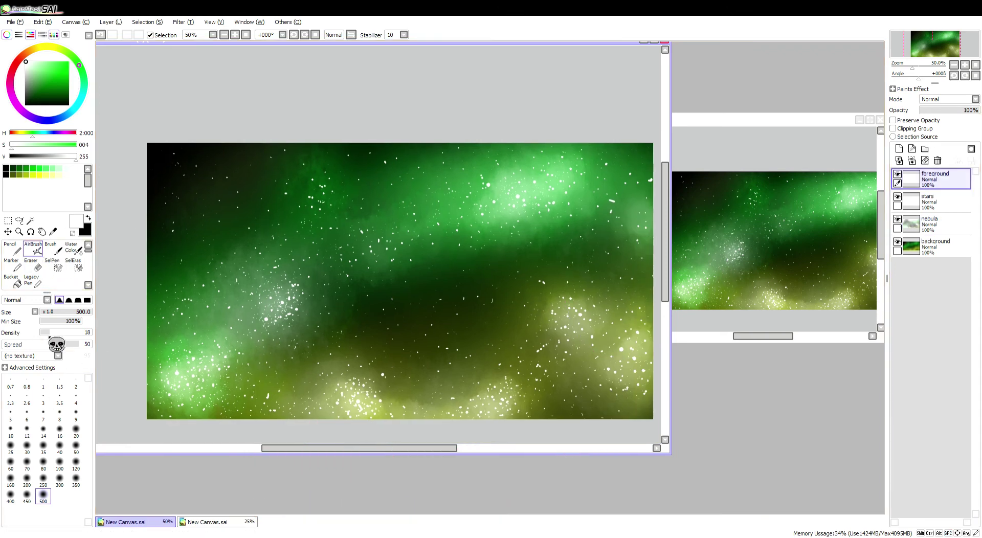
pyautogui.scroll(-3, 250, 307)
pyautogui.click(86, 300)
pyautogui.moveTo(169, 358); pyautogui.dragTo(251, 392)
pyautogui.hotkey('ctrl', 'z')
pyautogui.click(25, 104)
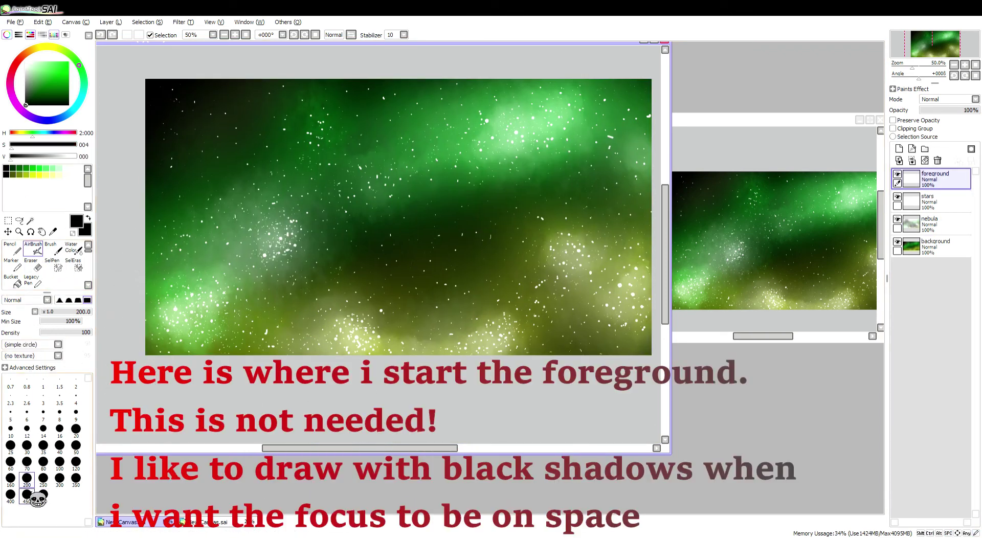
pyautogui.click(10, 494)
pyautogui.moveTo(136, 353)
pyautogui.mouseDown()
pyautogui.moveTo(327, 373)
pyautogui.moveTo(627, 351)
pyautogui.moveTo(690, 356)
pyautogui.mouseUp()
# Outline a black cliff along the canvas's left side with the size 14 Airbrush and undo the last stray strokes
pyautogui.click(43, 428)
pyautogui.moveTo(338, 342)
pyautogui.mouseDown()
pyautogui.moveTo(227, 348)
pyautogui.moveTo(346, 364)
pyautogui.mouseUp()
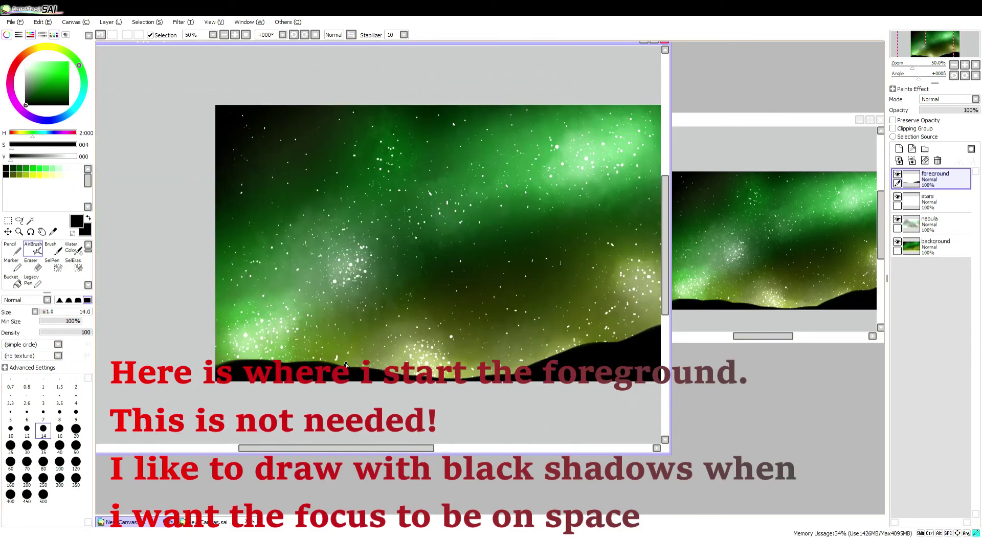
pyautogui.moveTo(289, 107); pyautogui.dragTo(270, 196)
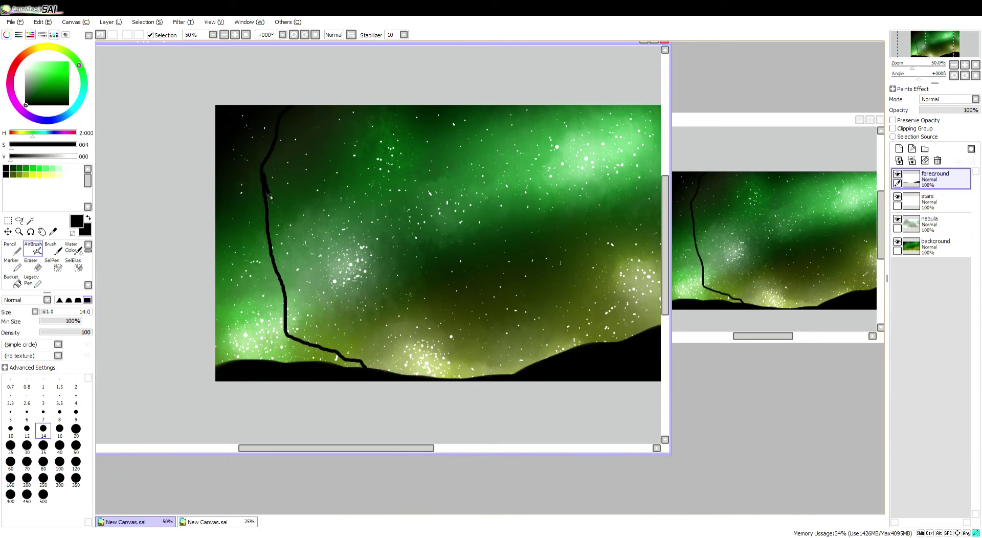
pyautogui.hotkey('ctrl', 'z')
pyautogui.hotkey('ctrl', 'z')
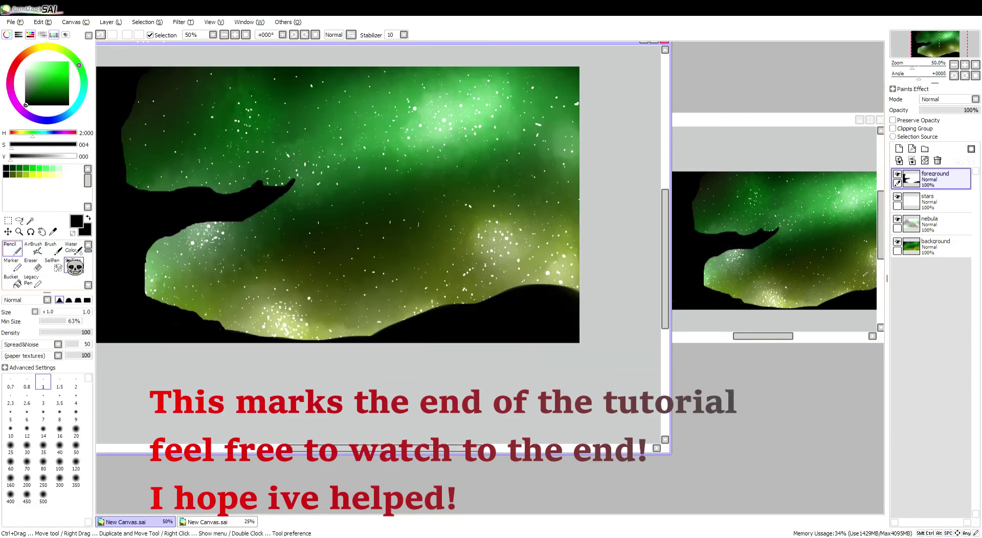
# Add small black bumps along the low ridge below the bottom yellow cluster with the size 14 Pencil
pyautogui.scroll(-1, 214, 187)
pyautogui.scroll(4, 265, 277)
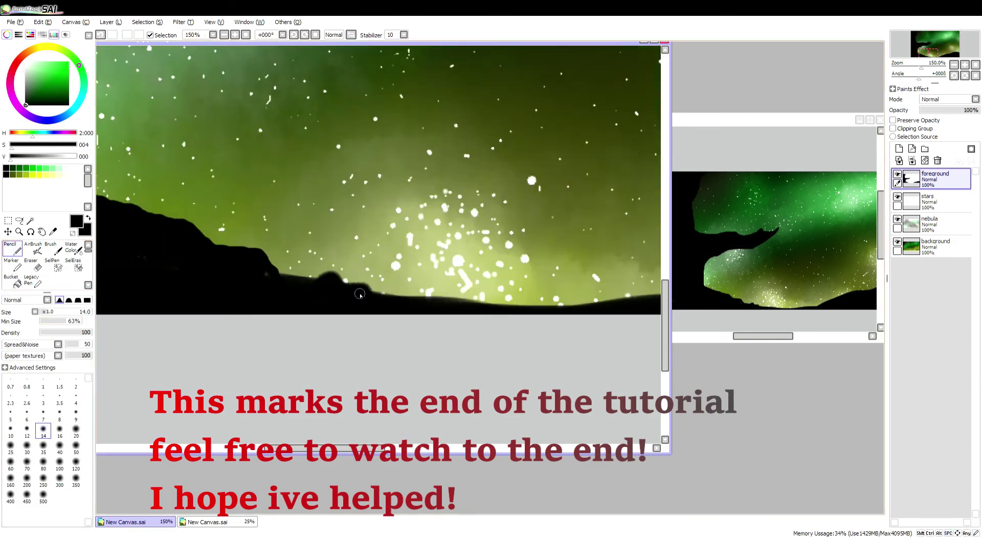
pyautogui.hscroll(5, 360, 294)
# Roughen the right hill's ridge into black foliage with the Water Color brush at size 80, density 100 and Spread 50
pyautogui.press('c')
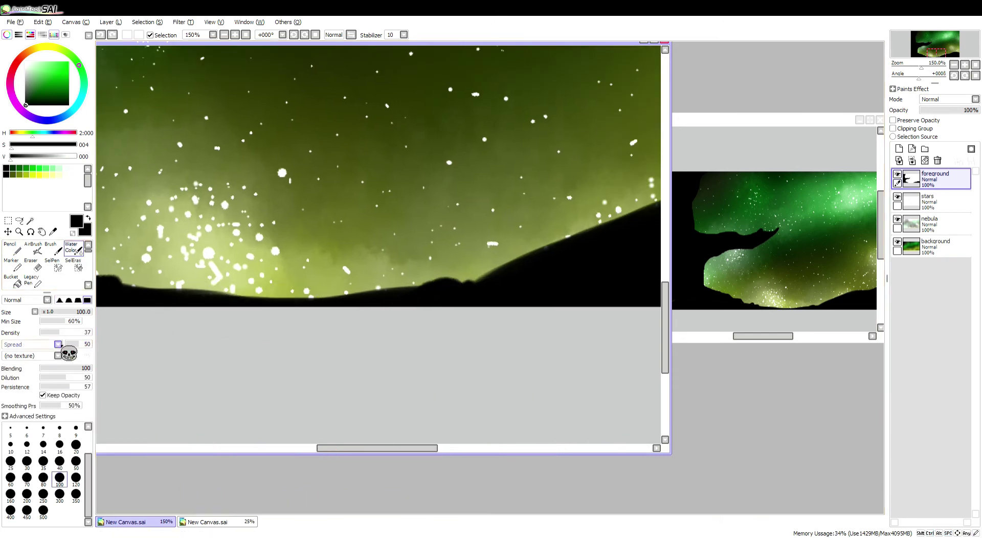
pyautogui.click(43, 477)
pyautogui.moveTo(429, 309)
pyautogui.mouseDown()
pyautogui.moveTo(313, 322)
pyautogui.moveTo(158, 311)
pyautogui.moveTo(411, 274)
pyautogui.moveTo(353, 337)
pyautogui.mouseUp()
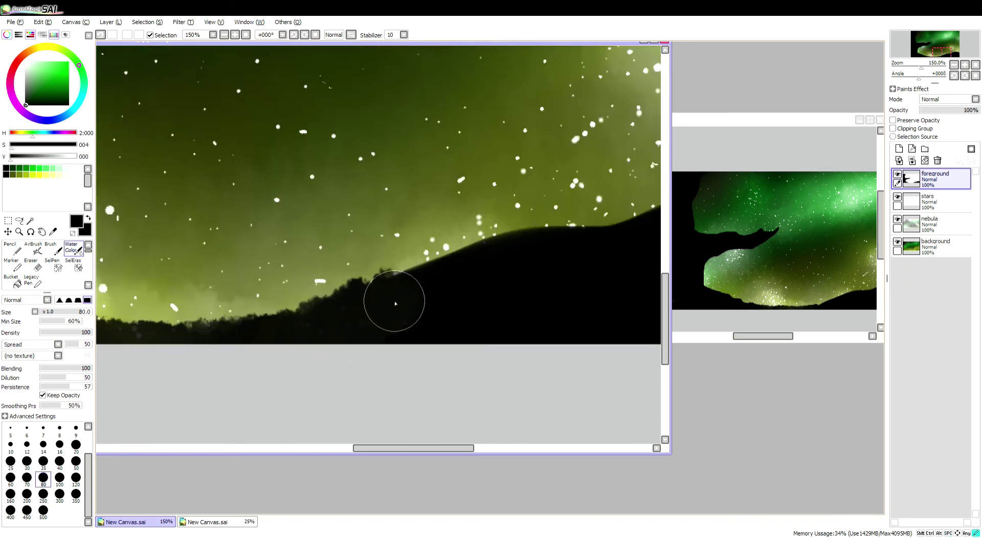
pyautogui.moveTo(563, 281); pyautogui.dragTo(290, 335)
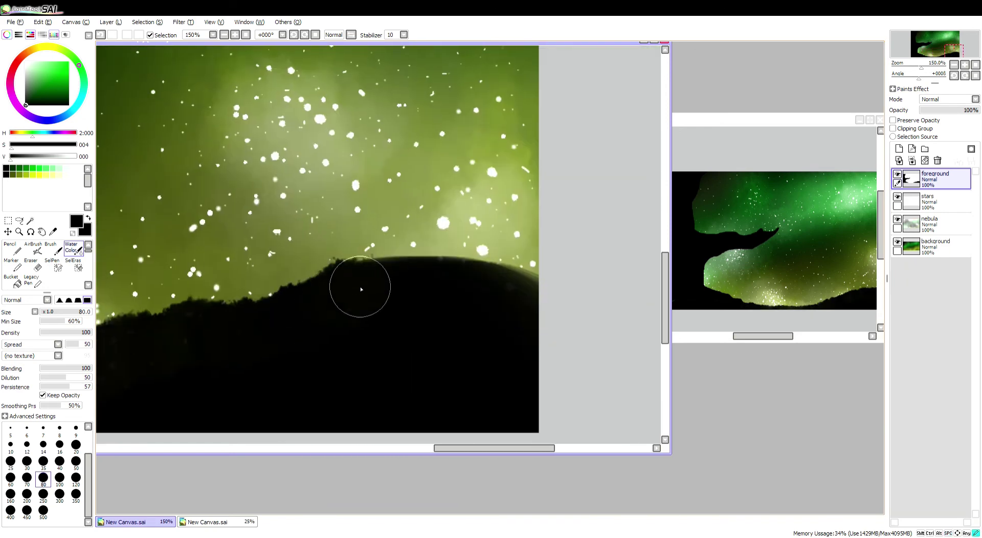
pyautogui.moveTo(360, 289)
pyautogui.mouseDown()
pyautogui.moveTo(449, 279)
pyautogui.moveTo(513, 290)
pyautogui.mouseUp()
pyautogui.scroll(1, 421, 296)
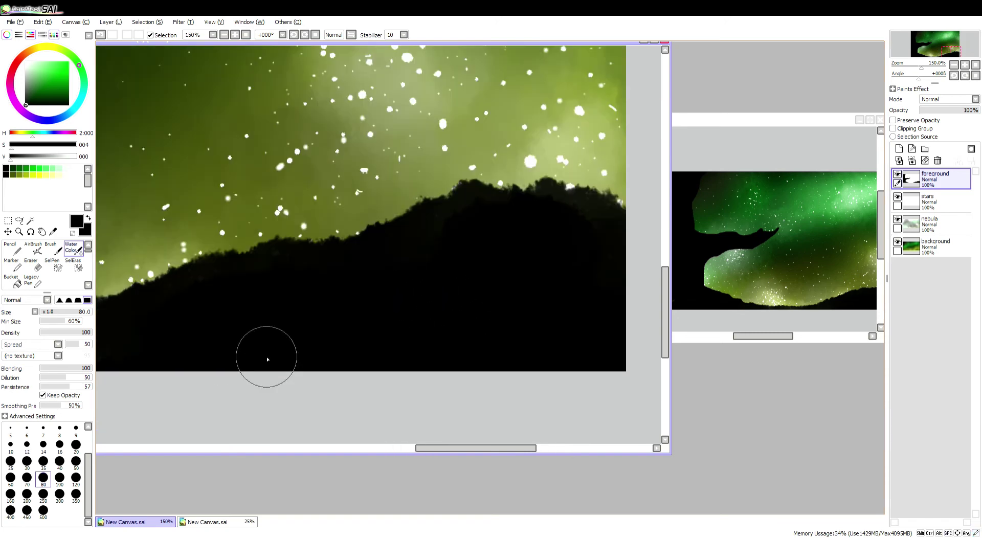
# Add upright black shapes and ragged foliage along the ridge from the right hill leftward with the size 80 Water Color brush in Bristle mode
pyautogui.moveTo(263, 350); pyautogui.dragTo(263, 287)
pyautogui.scroll(-1, 56, 344)
pyautogui.moveTo(240, 214); pyautogui.dragTo(263, 220)
pyautogui.scroll(-1, 274, 241)
pyautogui.hscroll(-5, 274, 241)
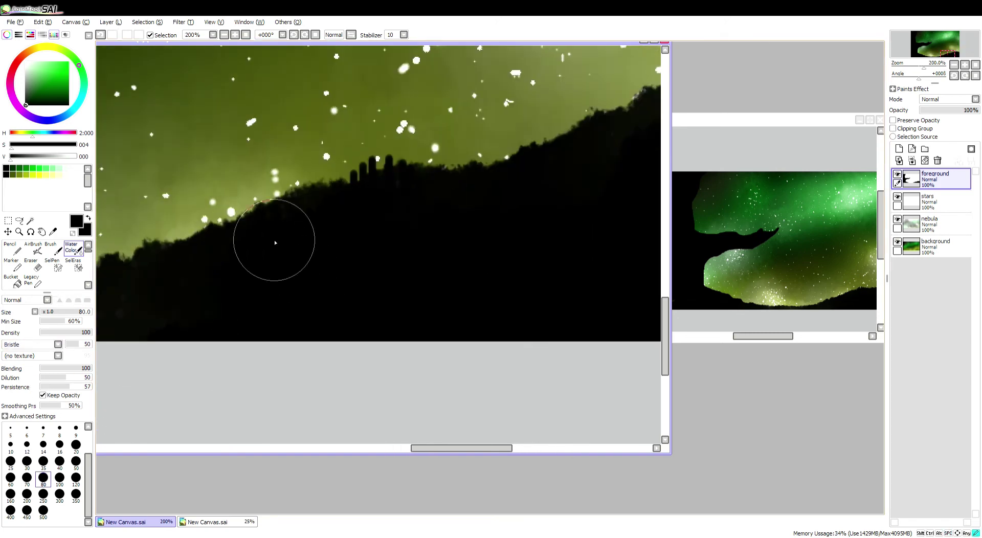
pyautogui.hscroll(-4, 159, 332)
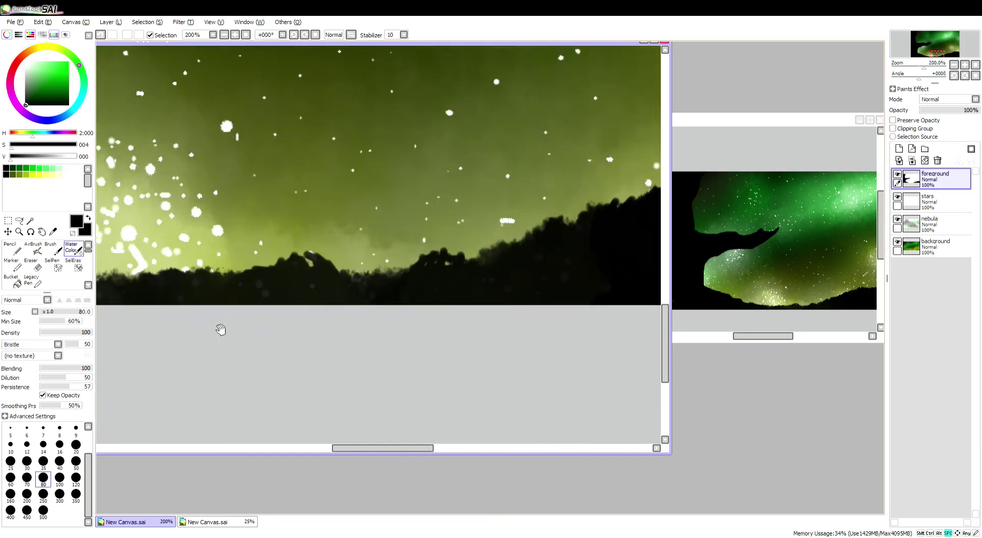
pyautogui.hscroll(-1, 219, 317)
pyautogui.hscroll(-2, 298, 305)
pyautogui.hscroll(-3, 138, 287)
pyautogui.scroll(-1, 252, 292)
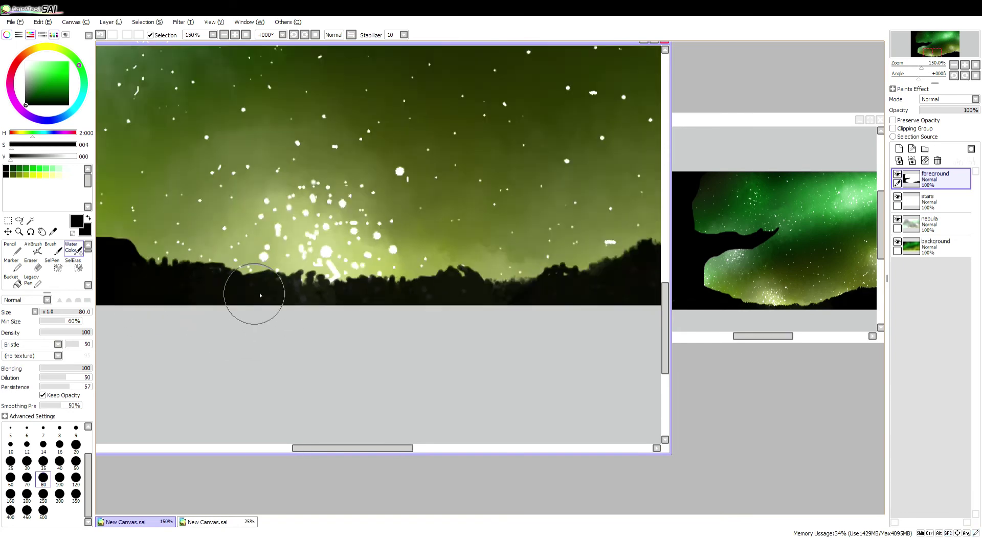
# Paint a large bushy black tree silhouette on the ridge beside the bottom yellow cluster with the size 80 Spread&Noise Water Color brush
pyautogui.scroll(-2, 252, 292)
pyautogui.hscroll(2, 284, 289)
pyautogui.moveTo(241, 271); pyautogui.dragTo(241, 236)
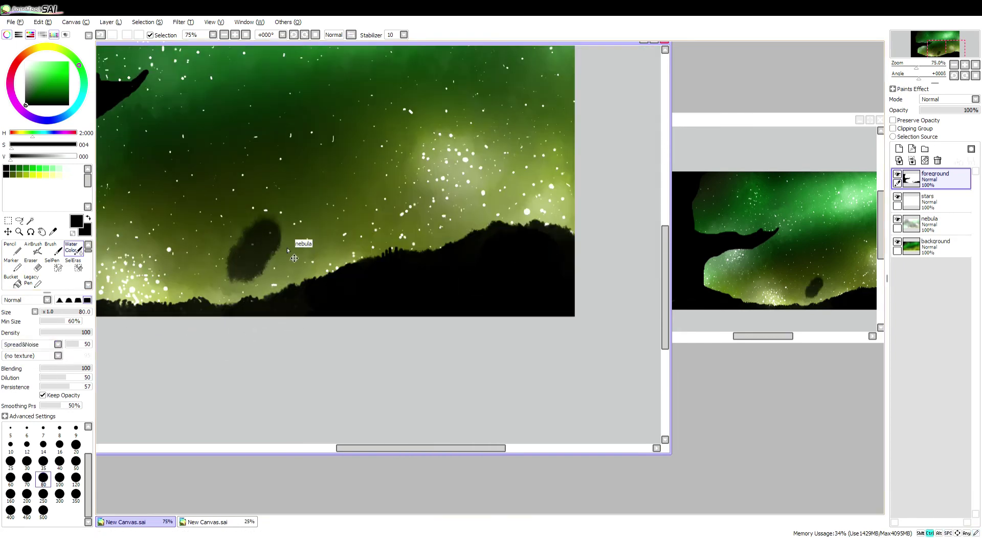
pyautogui.scroll(2, 287, 248)
pyautogui.hscroll(-2, 443, 264)
pyautogui.moveTo(318, 257)
pyautogui.mouseDown()
pyautogui.moveTo(276, 267)
pyautogui.moveTo(238, 253)
pyautogui.moveTo(253, 267)
pyautogui.moveTo(251, 181)
pyautogui.moveTo(351, 204)
pyautogui.moveTo(276, 229)
pyautogui.moveTo(282, 239)
pyautogui.moveTo(242, 207)
pyautogui.moveTo(324, 195)
pyautogui.moveTo(350, 273)
pyautogui.moveTo(282, 273)
pyautogui.moveTo(327, 175)
pyautogui.moveTo(333, 244)
pyautogui.moveTo(261, 194)
pyautogui.moveTo(323, 252)
pyautogui.moveTo(433, 270)
pyautogui.moveTo(463, 299)
pyautogui.mouseUp()
pyautogui.scroll(1, 252, 264)
pyautogui.hscroll(-1, 252, 264)
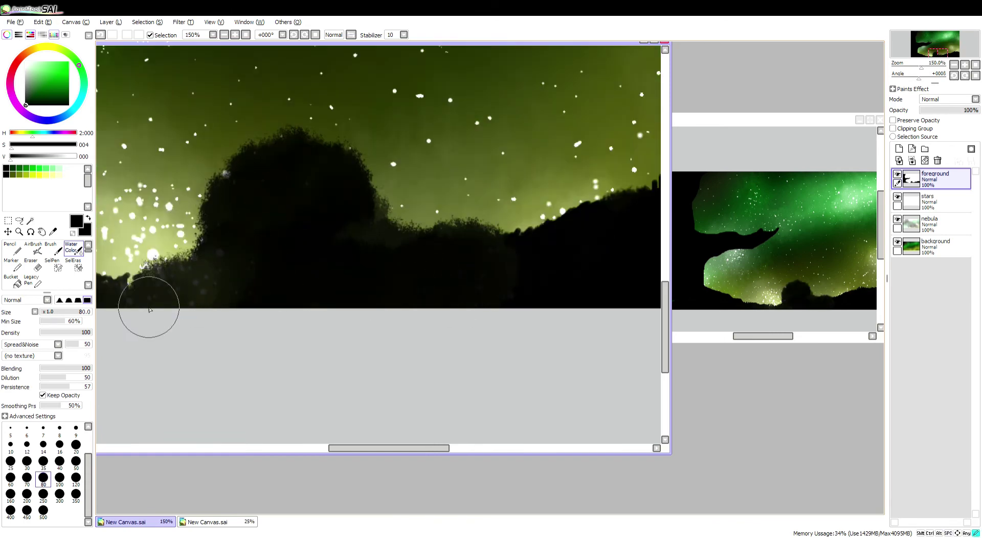
# Undo the bushy tree silhouette and roughen the low ridge toward the right hill with the size 80 Spread&Noise Water Color brush
pyautogui.scroll(-3, 307, 298)
pyautogui.scroll(3, 176, 299)
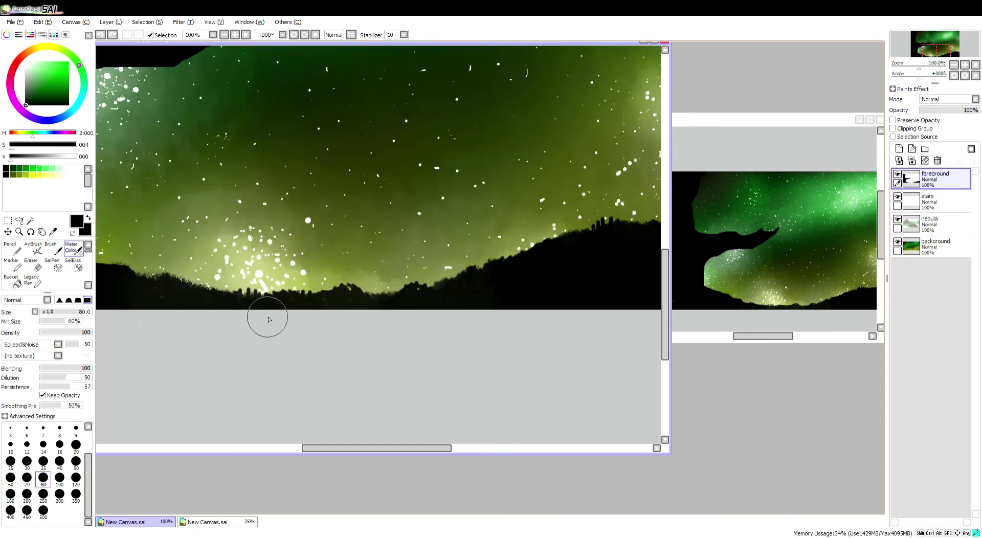
pyautogui.moveTo(617, 251); pyautogui.dragTo(464, 289)
pyautogui.moveTo(153, 205); pyautogui.dragTo(519, 193)
pyautogui.scroll(-1, 380, 210)
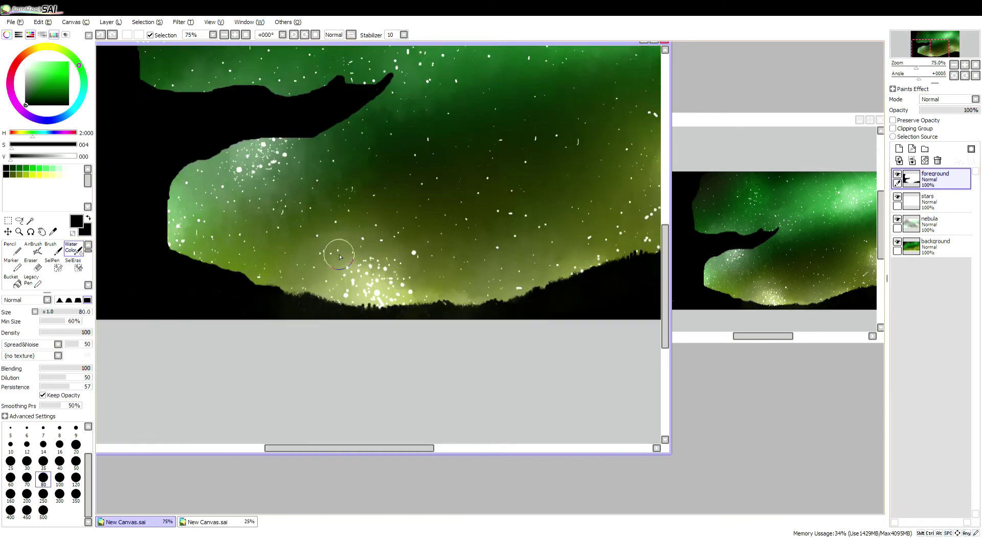
# Try a thin, slightly curved trunk rising from the right hill's ridge with the size 14 Pencil
pyautogui.press('n')
pyautogui.moveTo(431, 258); pyautogui.dragTo(338, 265)
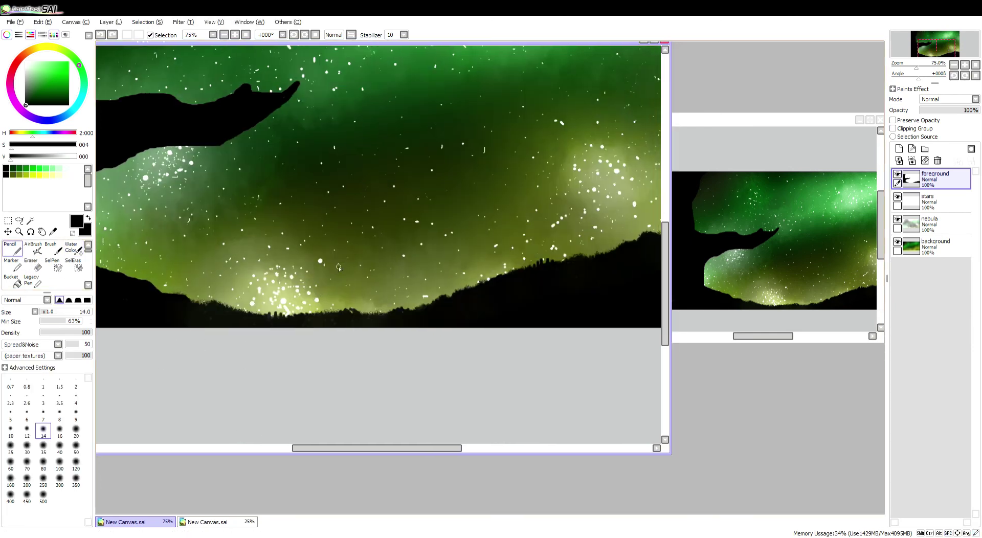
pyautogui.scroll(1, 339, 266)
pyautogui.moveTo(399, 327); pyautogui.dragTo(403, 369)
pyautogui.scroll(3, 419, 339)
pyautogui.hotkey('ctrl', 'Tab')
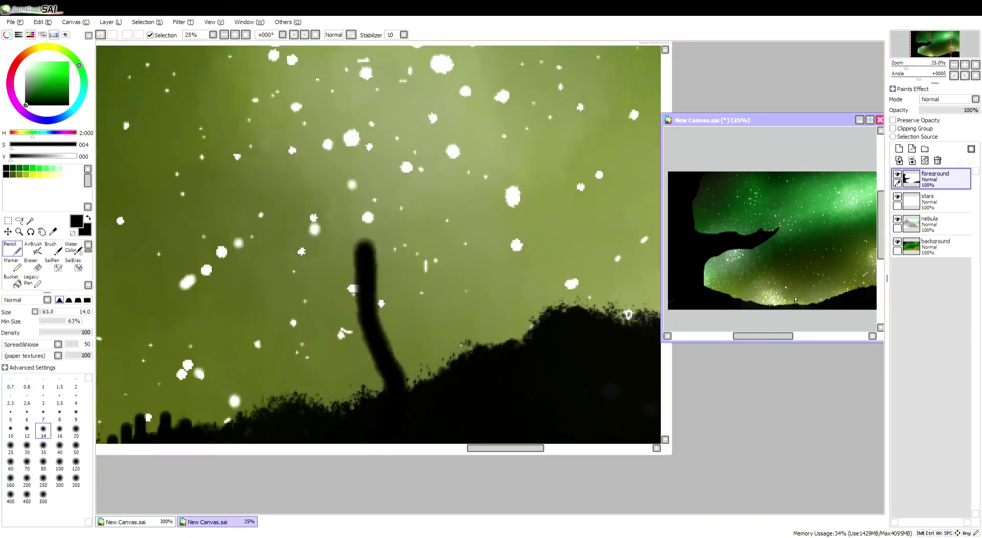
pyautogui.hotkey('ctrl', 'z')
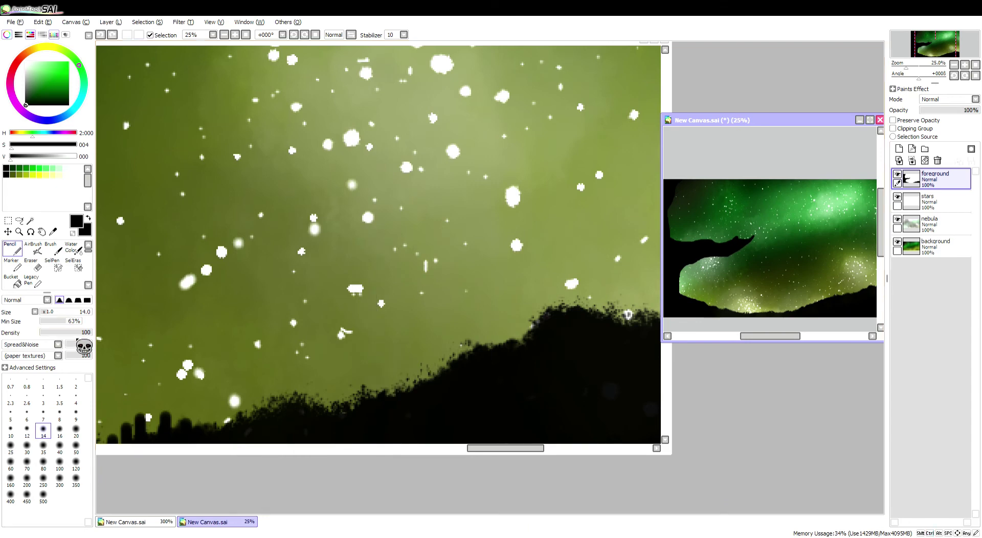
# Try a broad soft stroke over the right hill with the size 500 Marker at density 34
pyautogui.press('m')
pyautogui.hotkey('ctrl', 'Tab')
pyautogui.scroll(-4, 373, 376)
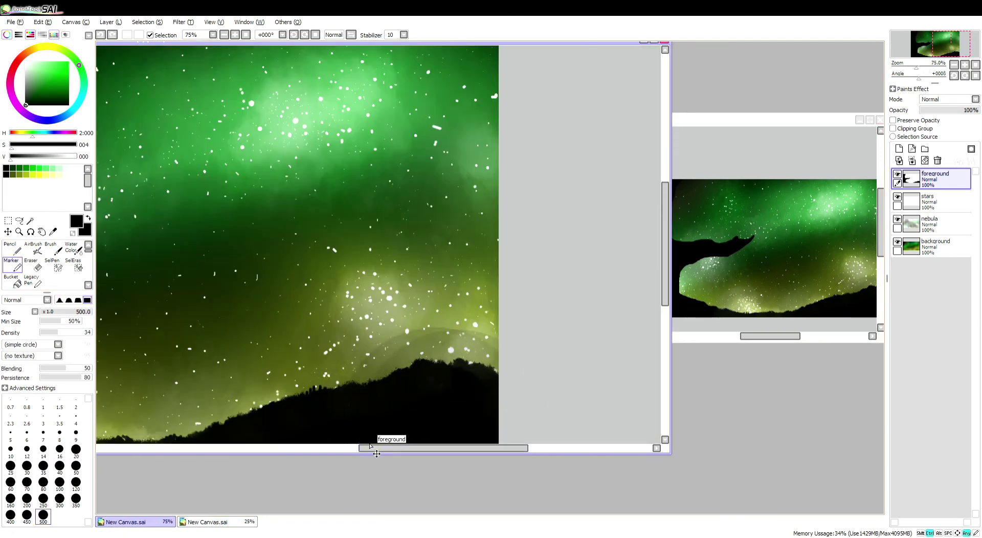
# Try hazing the lower hills with the size 500 Spread&Noise Water Color brush at density 32 and blending 47
pyautogui.press('c')
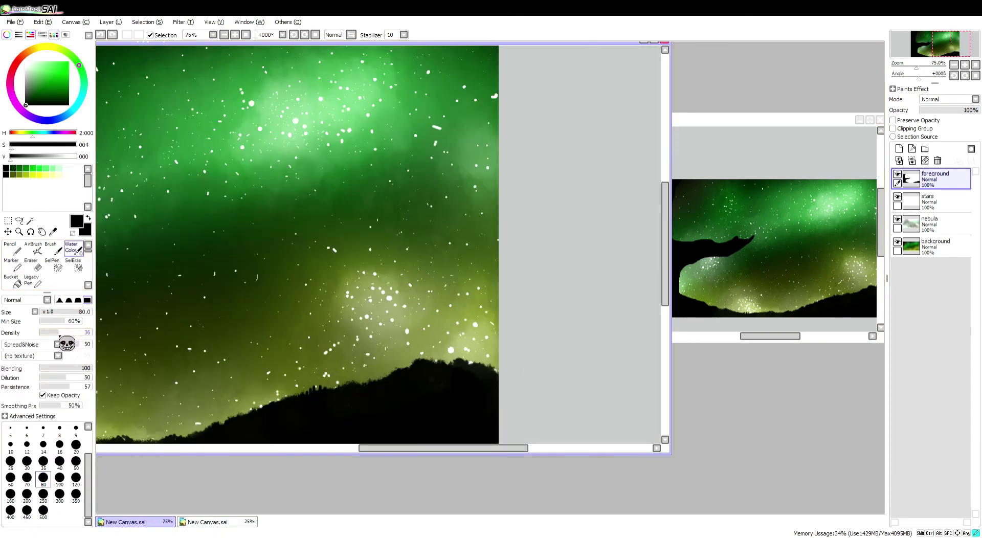
pyautogui.hscroll(-6, 318, 412)
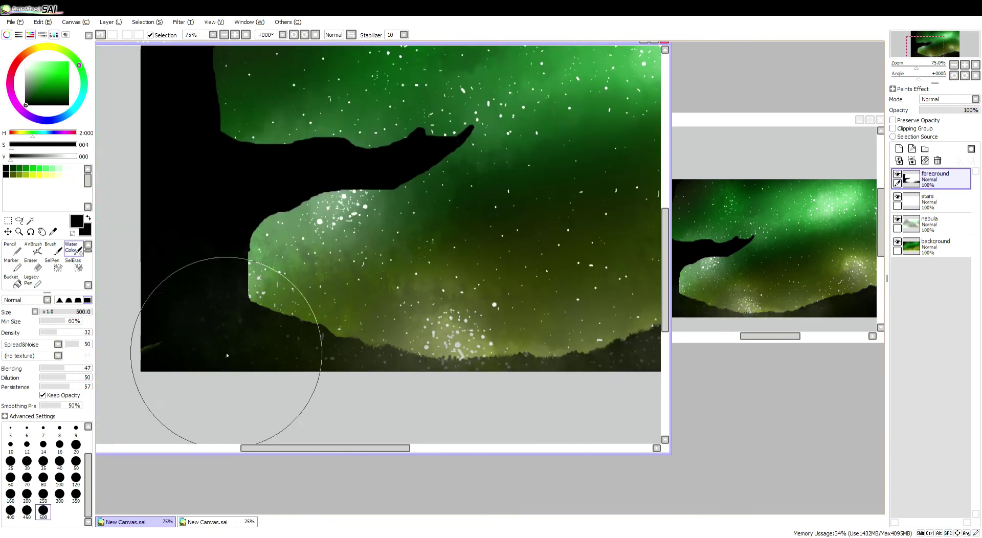
pyautogui.moveTo(293, 372)
pyautogui.mouseDown()
pyautogui.moveTo(471, 373)
pyautogui.moveTo(481, 357)
pyautogui.mouseUp()
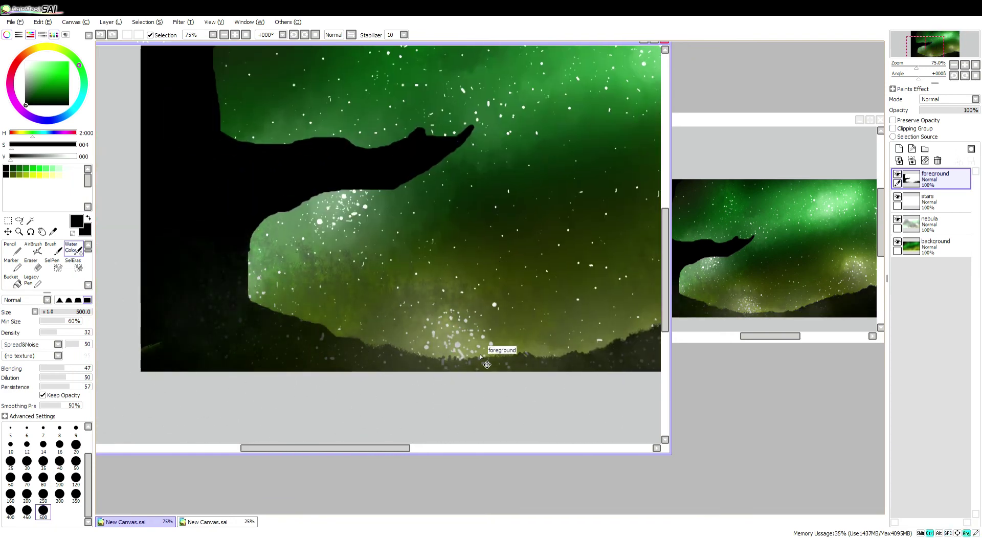
# Veil the lower hills and bottom yellow cluster in translucent haze with size 500 simple-circle Water Color and Marker strokes
pyautogui.click(57, 344)
pyautogui.click(56, 271)
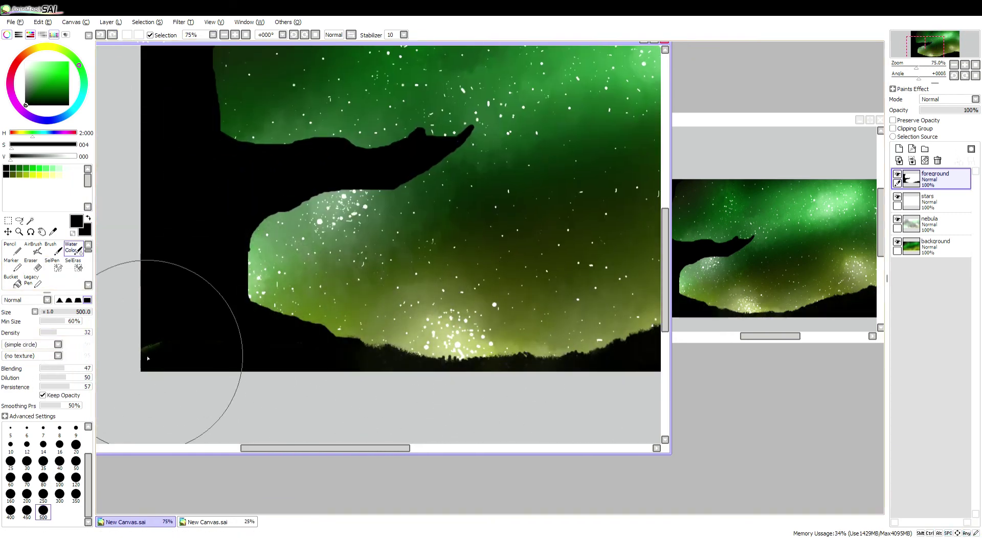
pyautogui.moveTo(266, 363)
pyautogui.mouseDown()
pyautogui.moveTo(352, 383)
pyautogui.moveTo(313, 361)
pyautogui.moveTo(541, 284)
pyautogui.mouseUp()
pyautogui.hscroll(6, 313, 362)
pyautogui.hscroll(-5, 542, 286)
pyautogui.click(11, 264)
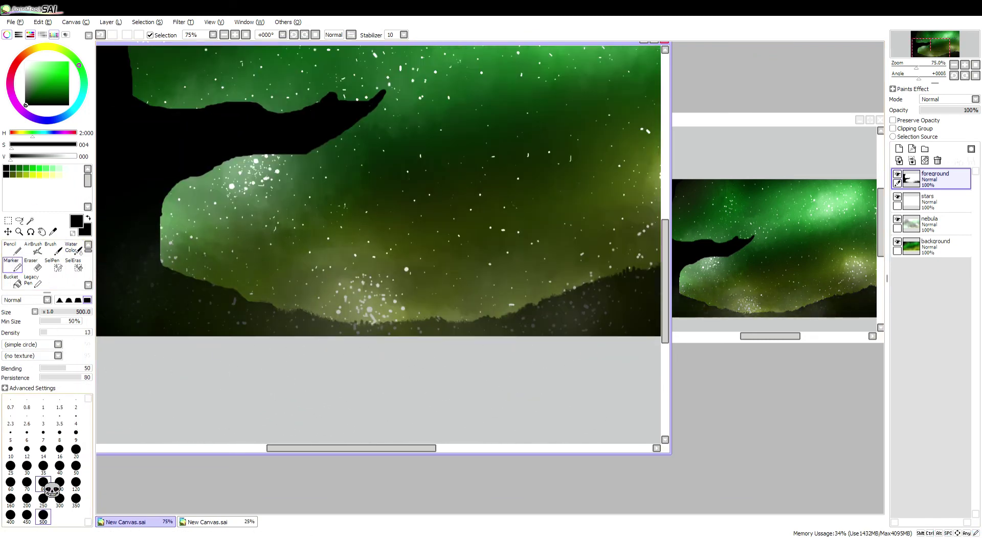
# Paint a solid black ridge over the hazed right hill with the size 80 Spread Marker at density 100
pyautogui.scroll(1, 208, 296)
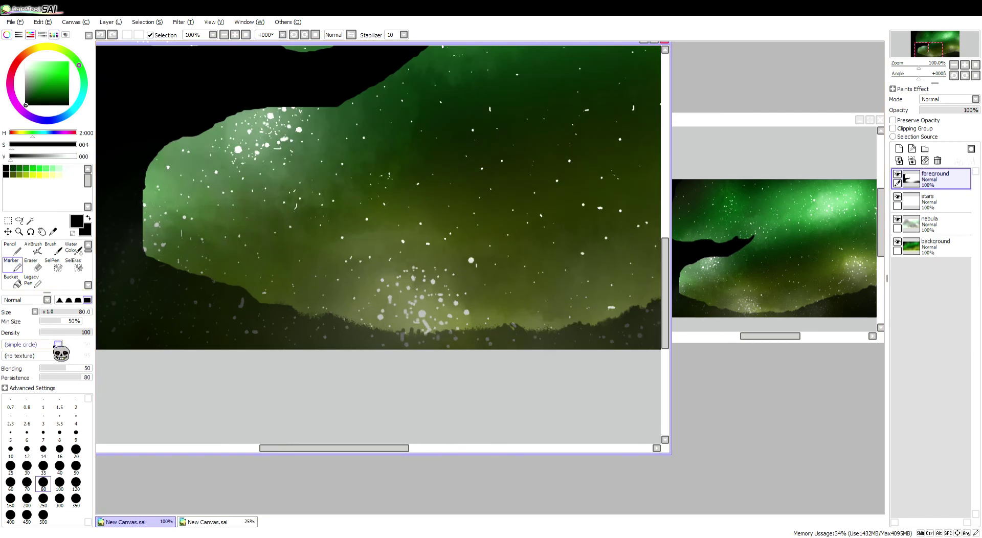
pyautogui.hscroll(6, 250, 323)
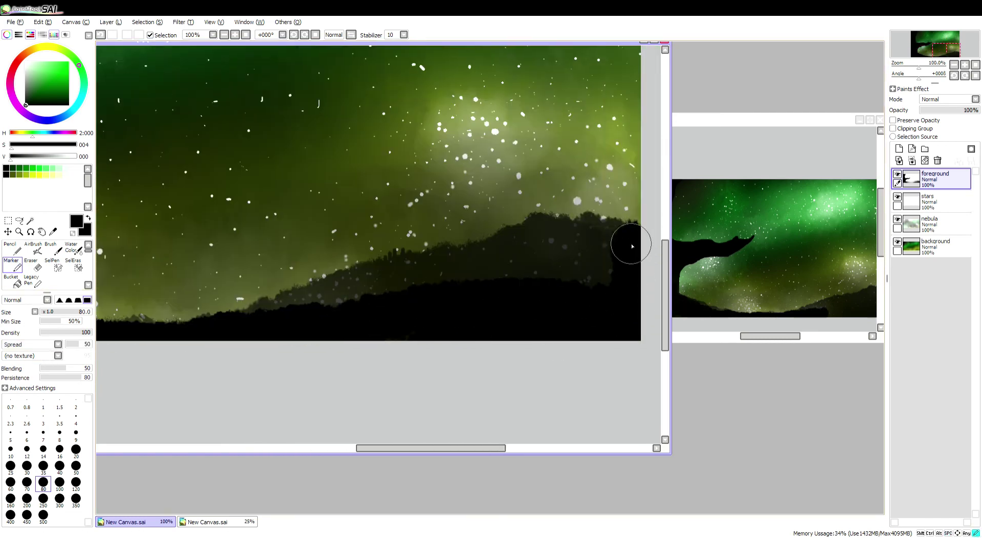
pyautogui.moveTo(631, 244)
pyautogui.mouseDown()
pyautogui.moveTo(276, 320)
pyautogui.moveTo(416, 265)
pyautogui.moveTo(627, 217)
pyautogui.mouseUp()
# Continue the solid black bushy ridge leftward beneath the bottom yellow cluster to the cliff base with the size 80 Spread Marker
pyautogui.scroll(-1, 424, 292)
pyautogui.hscroll(-4, 423, 291)
pyautogui.moveTo(423, 291); pyautogui.dragTo(153, 278)
pyautogui.scroll(-3, 239, 277)
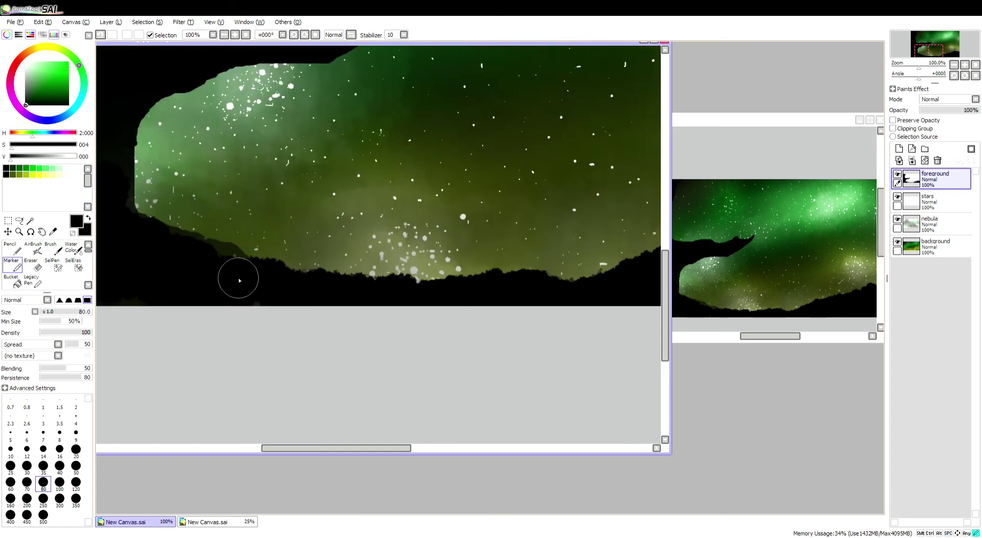
# Try a small bare branching tree on the ridge right of the bottom yellow cluster with the size 7 simple-circle Marker
pyautogui.scroll(2, 342, 234)
pyautogui.press('[')
pyautogui.press('[')
pyautogui.press('[')
pyautogui.press('[')
pyautogui.press('[')
pyautogui.press('[')
pyautogui.press('[')
pyautogui.press('[')
pyautogui.press('[')
pyautogui.press('[')
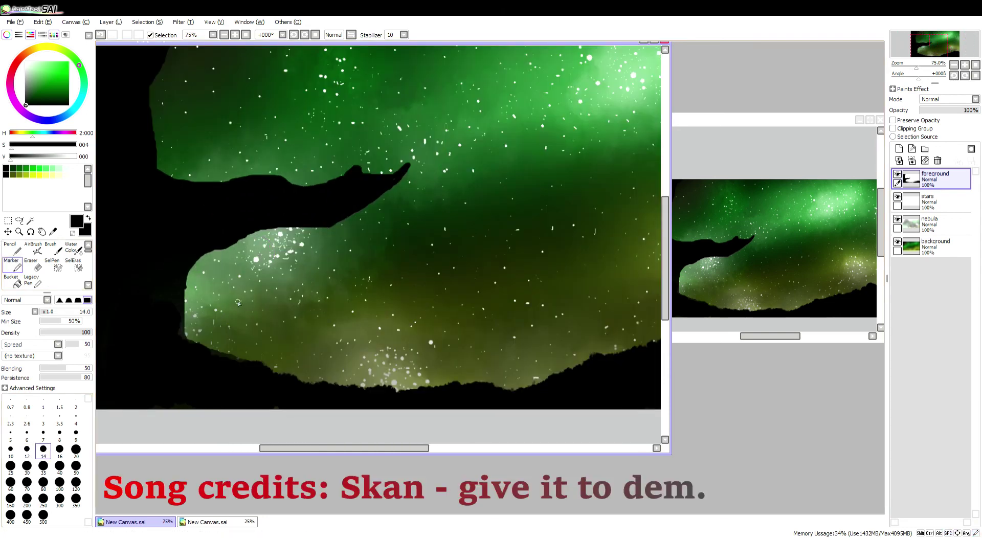
pyautogui.scroll(3, 329, 334)
pyautogui.press('[')
pyautogui.press('[')
pyautogui.press('[')
pyautogui.press('[')
pyautogui.press('[')
pyautogui.moveTo(340, 370); pyautogui.dragTo(317, 239)
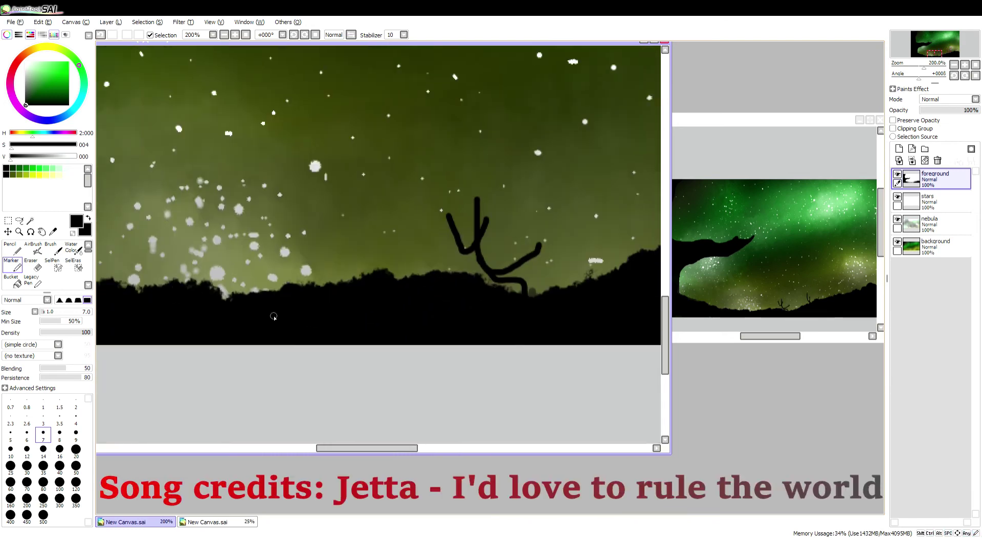
# Try more bare trees along the ridge in front of and left of the bottom yellow cluster, and undo the bare trees
pyautogui.moveTo(169, 278); pyautogui.dragTo(240, 258)
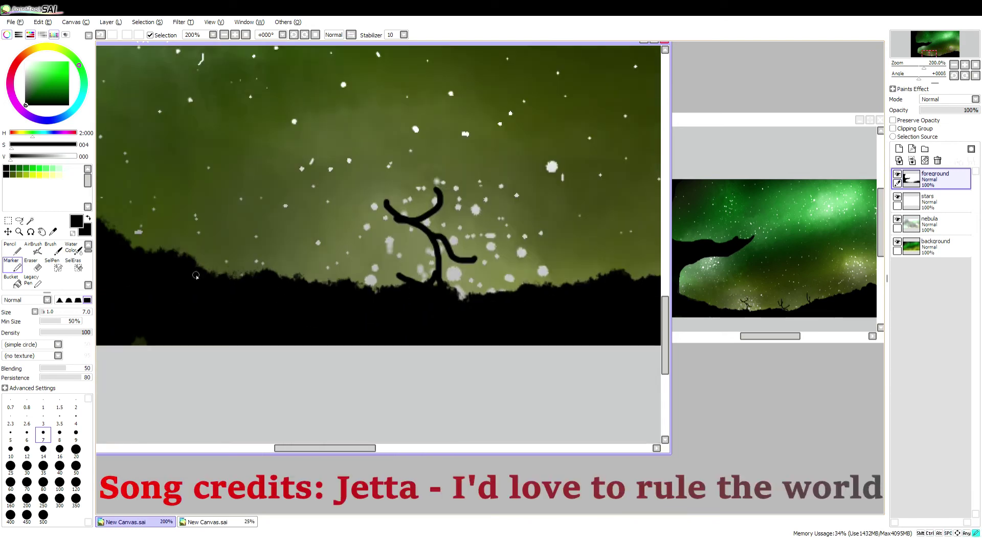
pyautogui.moveTo(197, 278)
pyautogui.mouseDown()
pyautogui.moveTo(195, 157)
pyautogui.moveTo(177, 81)
pyautogui.mouseUp()
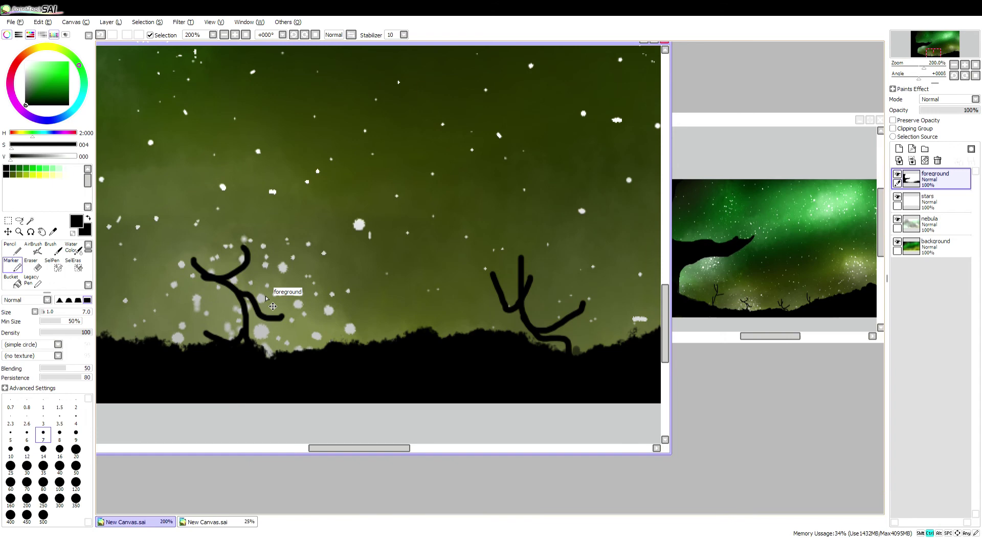
pyautogui.hotkey('ctrl', 'z')
pyautogui.hotkey('ctrl', 'z')
pyautogui.hotkey('ctrl', 'z')
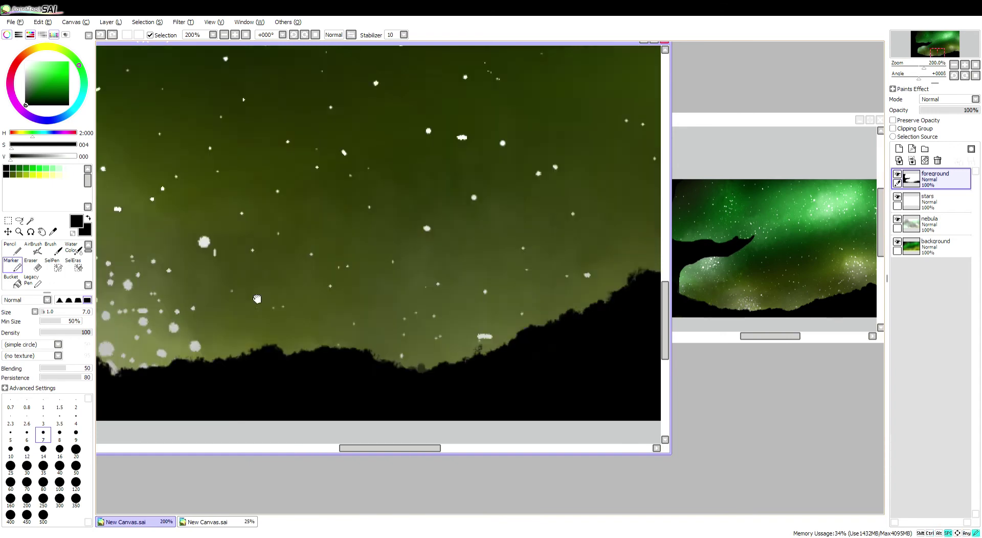
# Outline a giant chair with legs, an oval seat, two posts and a backrest on the ridge with the size 7 Marker
pyautogui.scroll(-4, 258, 298)
pyautogui.scroll(4, 281, 312)
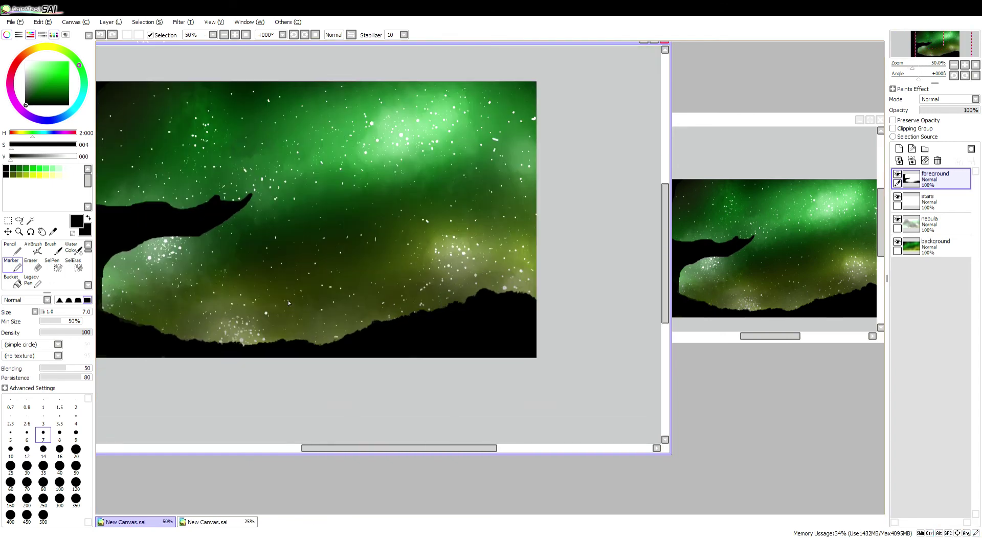
pyautogui.moveTo(281, 305); pyautogui.dragTo(266, 314)
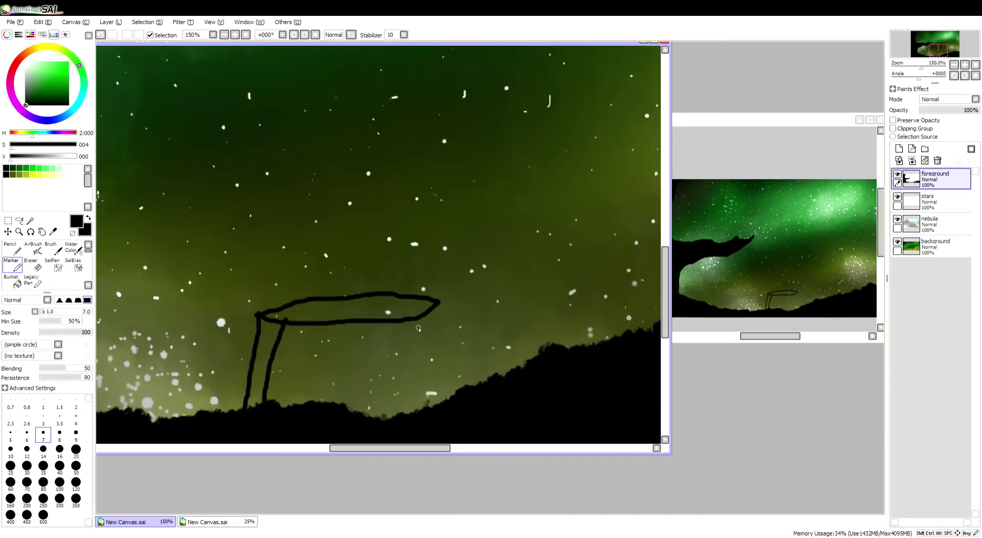
pyautogui.moveTo(418, 318); pyautogui.dragTo(419, 406)
pyautogui.moveTo(293, 319); pyautogui.dragTo(313, 405)
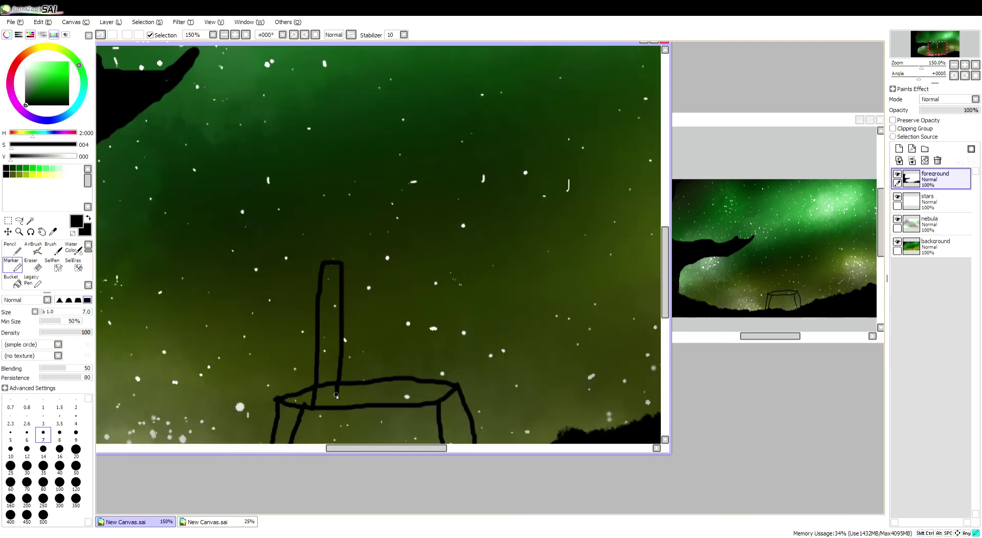
pyautogui.moveTo(420, 342); pyautogui.dragTo(410, 371)
pyautogui.moveTo(396, 321); pyautogui.dragTo(350, 321)
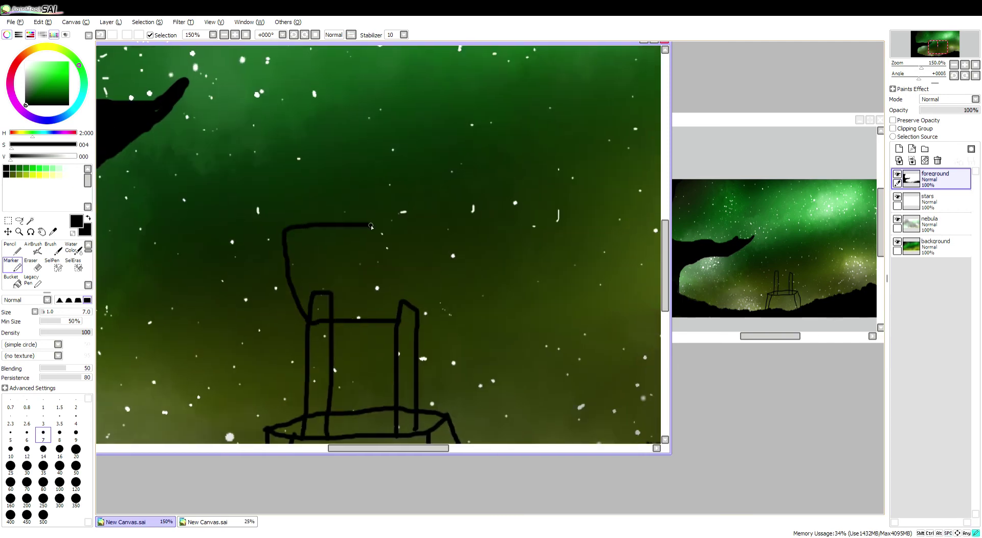
# Fill the giant chair's backrest and the tops of its posts black with the Bucket
pyautogui.click(366, 266)
pyautogui.click(321, 306)
pyautogui.click(407, 314)
pyautogui.click(405, 340)
pyautogui.click(319, 348)
pyautogui.scroll(4, 404, 378)
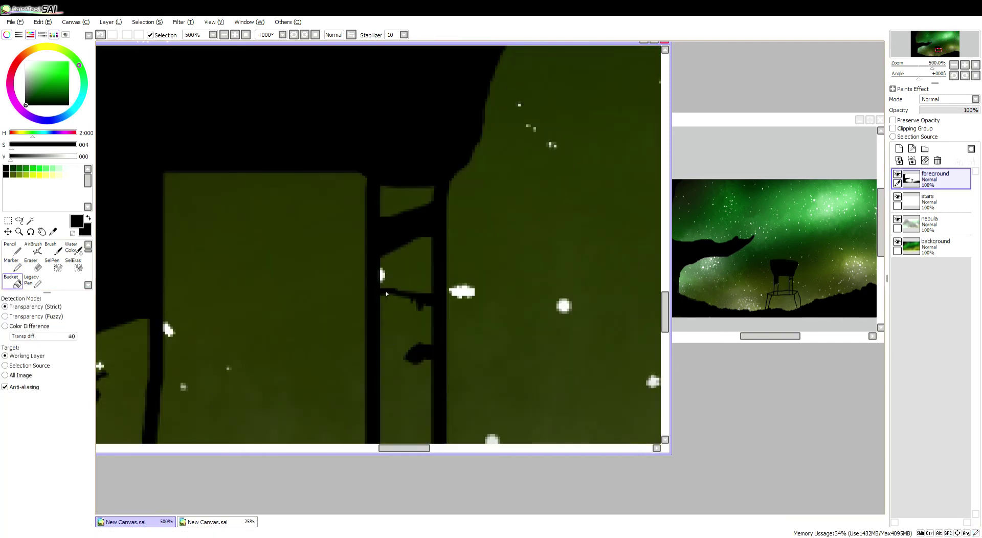
# Try filling the chair's posts and seat corner with the size 16 Marker, and undo the chair strokes
pyautogui.moveTo(422, 201); pyautogui.dragTo(409, 266)
pyautogui.moveTo(409, 307)
pyautogui.mouseDown()
pyautogui.moveTo(409, 179)
pyautogui.moveTo(407, 357)
pyautogui.moveTo(376, 320)
pyautogui.moveTo(317, 333)
pyautogui.mouseUp()
pyautogui.moveTo(368, 320)
pyautogui.mouseDown()
pyautogui.moveTo(461, 313)
pyautogui.moveTo(405, 294)
pyautogui.moveTo(545, 336)
pyautogui.moveTo(520, 280)
pyautogui.moveTo(182, 257)
pyautogui.moveTo(220, 347)
pyautogui.moveTo(189, 285)
pyautogui.moveTo(384, 311)
pyautogui.moveTo(242, 104)
pyautogui.moveTo(209, 191)
pyautogui.moveTo(246, 186)
pyautogui.moveTo(284, 201)
pyautogui.moveTo(270, 131)
pyautogui.moveTo(226, 284)
pyautogui.moveTo(282, 304)
pyautogui.moveTo(293, 133)
pyautogui.moveTo(276, 323)
pyautogui.moveTo(317, 230)
pyautogui.mouseUp()
pyautogui.scroll(-4, 298, 268)
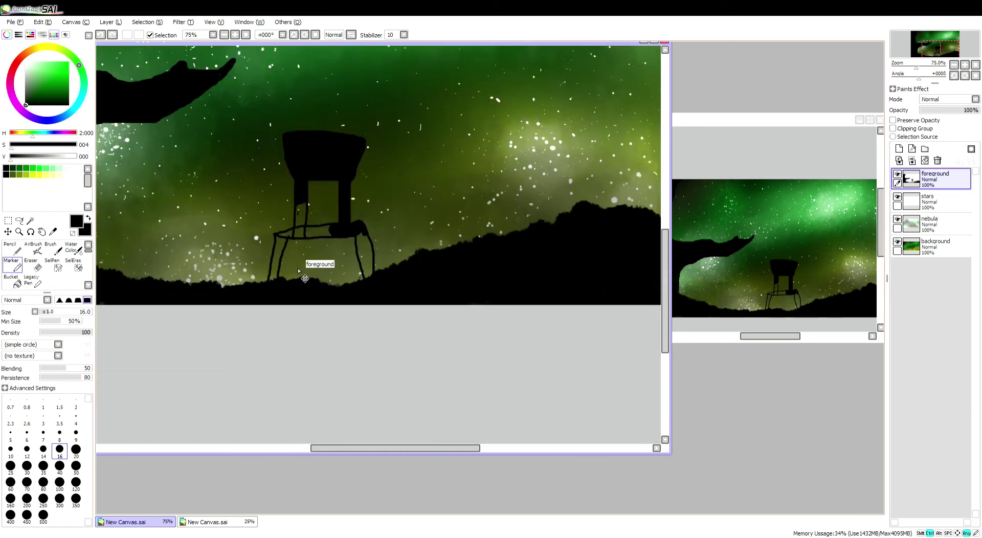
pyautogui.hotkey('ctrl', 'z')
pyautogui.hotkey('ctrl', 'z')
# Try an upright black oval body on a narrow base above the cliff ledge with the size 40 Marker
pyautogui.moveTo(297, 267)
pyautogui.mouseDown()
pyautogui.moveTo(356, 305)
pyautogui.moveTo(375, 256)
pyautogui.mouseUp()
pyautogui.press(']')
pyautogui.press(']')
pyautogui.press(']')
pyautogui.press(']')
pyautogui.press(']')
pyautogui.moveTo(339, 218)
pyautogui.mouseDown()
pyautogui.moveTo(344, 291)
pyautogui.moveTo(363, 213)
pyautogui.moveTo(362, 279)
pyautogui.moveTo(340, 339)
pyautogui.moveTo(366, 281)
pyautogui.mouseUp()
pyautogui.hotkey('ctrl', 'z')
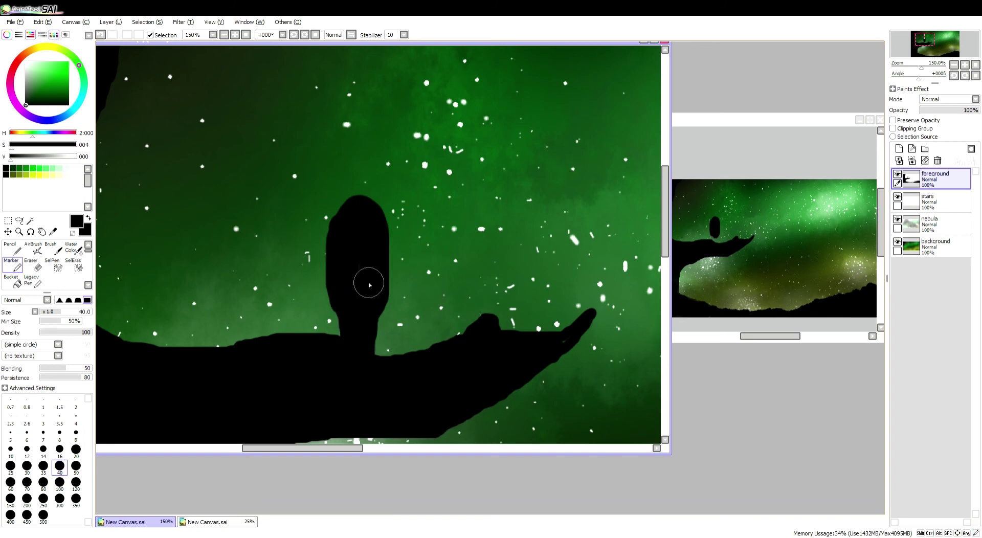
pyautogui.hotkey('ctrl', 'z')
pyautogui.hotkey('ctrl', 'z')
pyautogui.hotkey('ctrl', 'z')
pyautogui.hotkey('ctrl', 'z')
# Paint a seated figure's wide rounded torso and hip on the cliff ledge with the size 40 Marker
pyautogui.scroll(1, 311, 294)
pyautogui.click(300, 237)
pyautogui.moveTo(299, 237)
pyautogui.mouseDown()
pyautogui.moveTo(320, 225)
pyautogui.moveTo(364, 286)
pyautogui.moveTo(385, 237)
pyautogui.moveTo(332, 216)
pyautogui.mouseUp()
pyautogui.scroll(-3, 335, 243)
pyautogui.hotkey('ctrl', 'z')
pyautogui.hotkey('ctrl', 'z')
pyautogui.scroll(3, 390, 245)
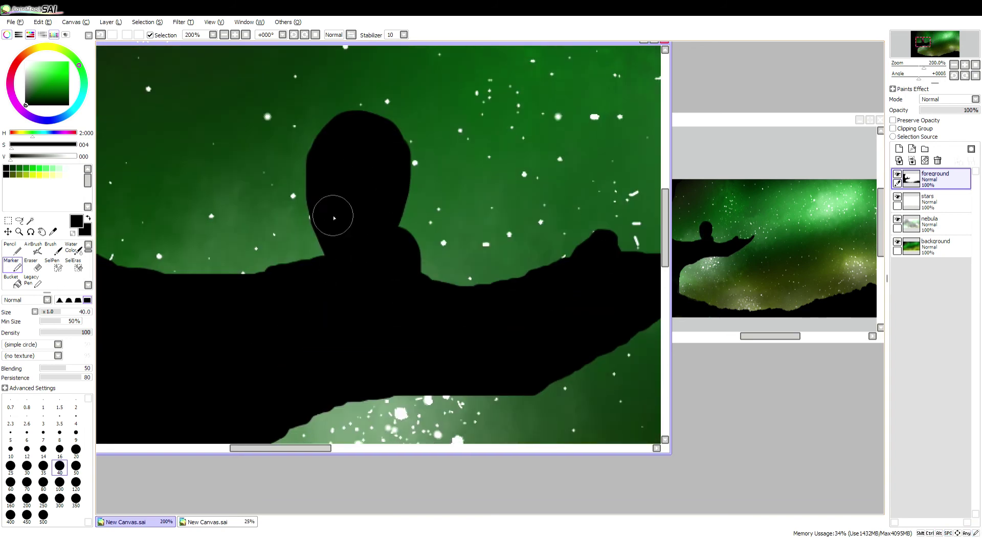
# Add two short black leg stubs hanging below the cliff ledge under the figure's torso
pyautogui.scroll(-3, 333, 216)
pyautogui.moveTo(396, 314)
pyautogui.mouseDown()
pyautogui.moveTo(389, 285)
pyautogui.moveTo(352, 279)
pyautogui.mouseUp()
pyautogui.scroll(-1, 389, 284)
pyautogui.scroll(2, 384, 281)
# Build the figure's shoulders and neck and outline an oval ring-shaped head above them with the size 14 Marker
pyautogui.click(12, 249)
pyautogui.scroll(3, 407, 325)
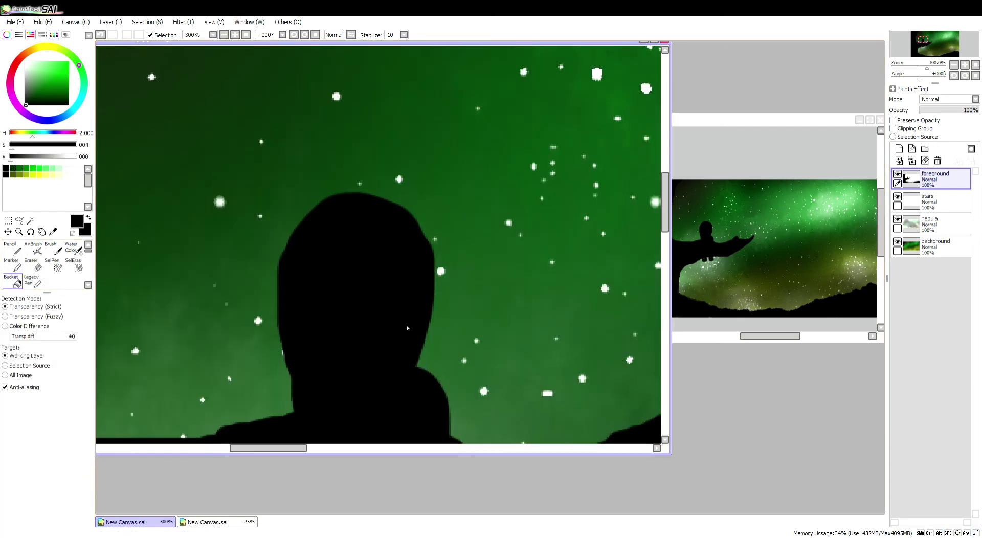
pyautogui.moveTo(406, 325); pyautogui.dragTo(235, 226)
pyautogui.moveTo(288, 240); pyautogui.dragTo(306, 275)
pyautogui.press('m')
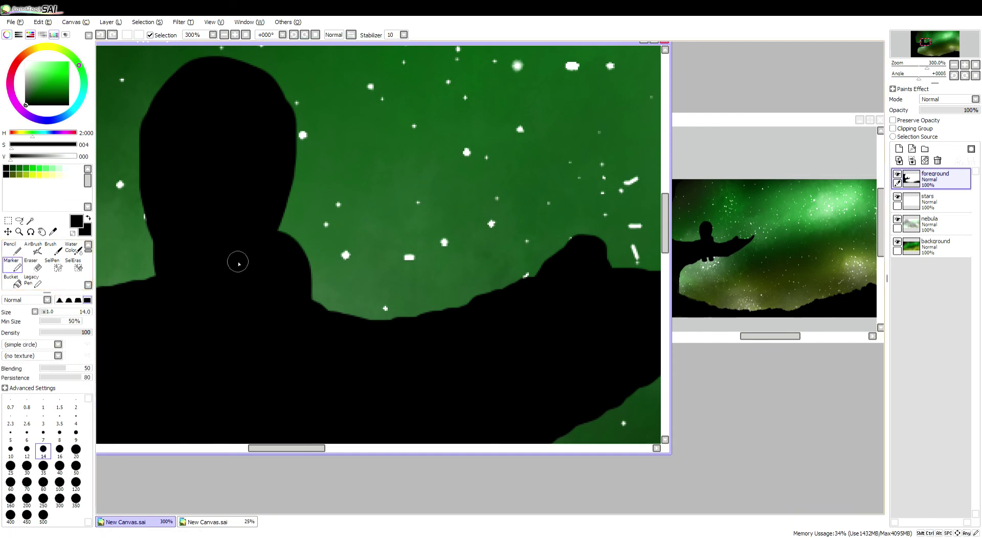
pyautogui.scroll(3, 201, 214)
pyautogui.moveTo(259, 243); pyautogui.dragTo(274, 245)
pyautogui.scroll(2, 274, 245)
pyautogui.moveTo(276, 301)
pyautogui.mouseDown()
pyautogui.moveTo(309, 233)
pyautogui.moveTo(252, 159)
pyautogui.moveTo(236, 301)
pyautogui.mouseUp()
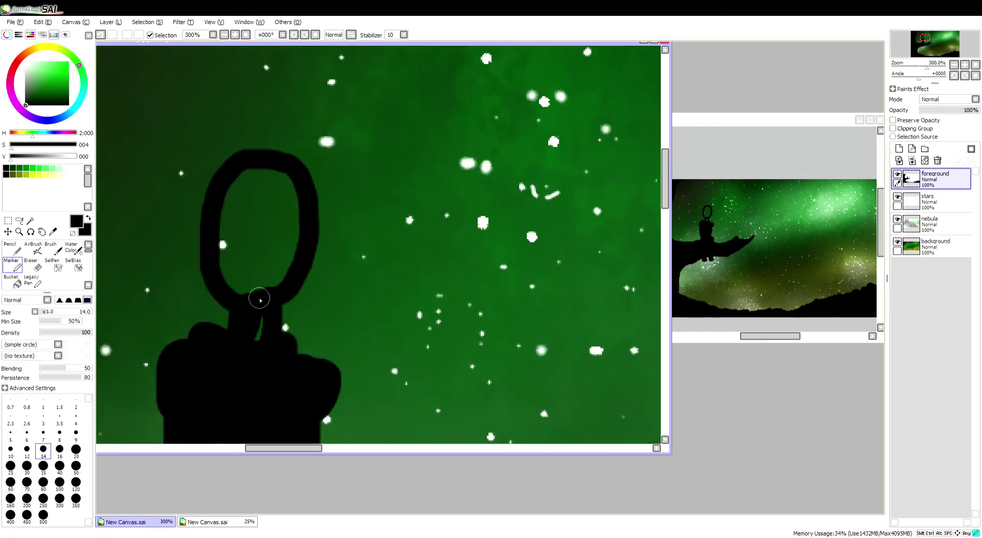
# Paint the figure's left shoulder and an arm widening down to the ledge with the size 14 Marker
pyautogui.scroll(-3, 260, 300)
pyautogui.hscroll(-2, 213, 245)
pyautogui.moveTo(289, 168); pyautogui.dragTo(243, 218)
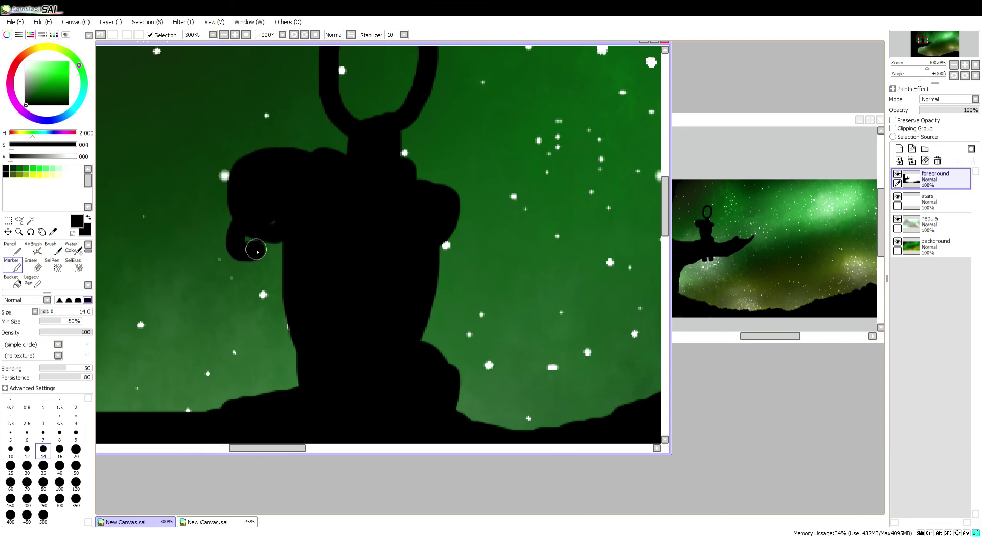
pyautogui.moveTo(257, 250); pyautogui.dragTo(184, 413)
pyautogui.moveTo(245, 301); pyautogui.dragTo(175, 420)
pyautogui.moveTo(216, 331); pyautogui.dragTo(153, 409)
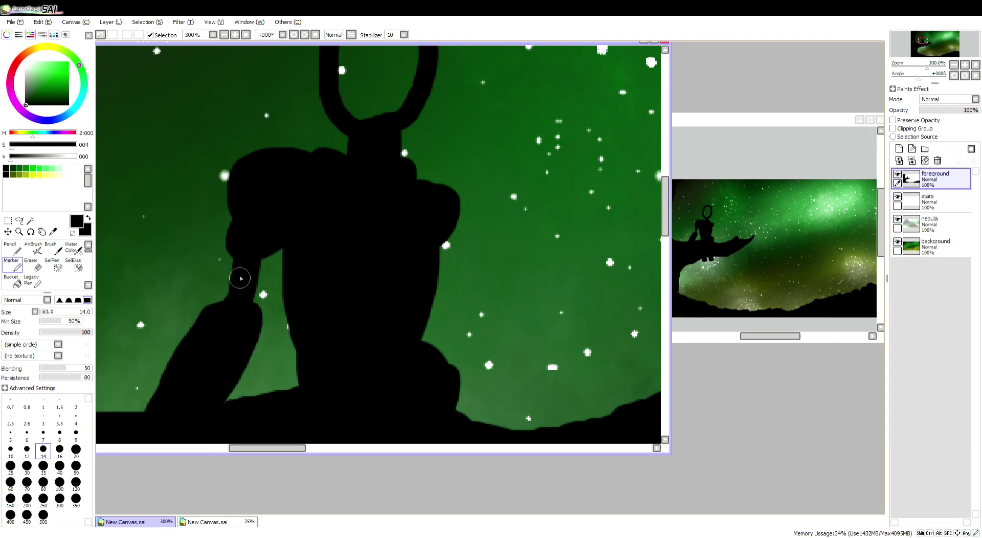
# Add pointed shoulder pieces and a right arm with a thick forearm reaching the ledge with the size 14 Marker
pyautogui.scroll(3, 219, 291)
pyautogui.moveTo(219, 291)
pyautogui.mouseDown()
pyautogui.moveTo(285, 238)
pyautogui.moveTo(271, 297)
pyautogui.mouseUp()
pyautogui.moveTo(312, 269)
pyautogui.mouseDown()
pyautogui.moveTo(410, 301)
pyautogui.moveTo(357, 327)
pyautogui.mouseUp()
pyautogui.scroll(-5, 357, 307)
pyautogui.moveTo(327, 225)
pyautogui.mouseDown()
pyautogui.moveTo(351, 237)
pyautogui.moveTo(366, 409)
pyautogui.mouseUp()
pyautogui.scroll(-2, 307, 307)
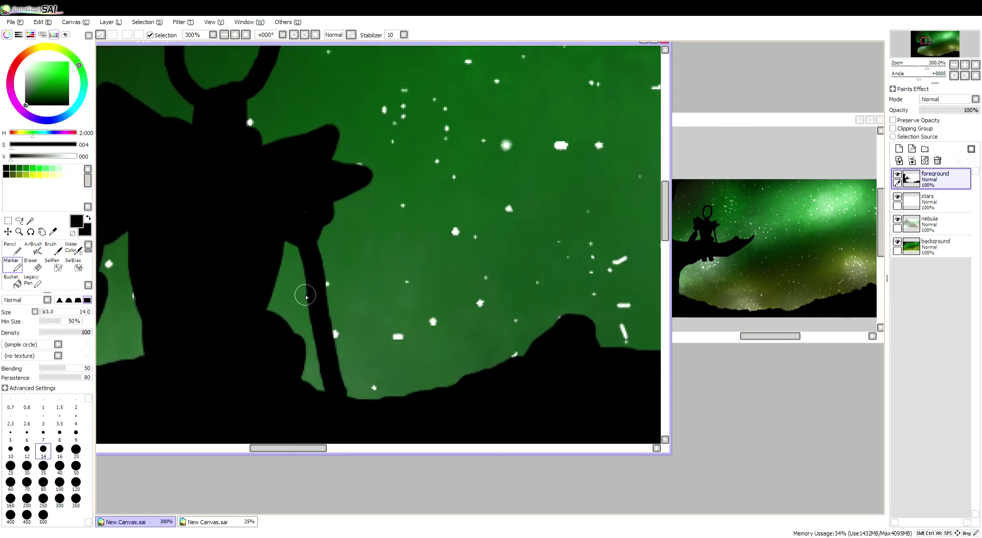
pyautogui.moveTo(305, 292)
pyautogui.mouseDown()
pyautogui.moveTo(329, 291)
pyautogui.moveTo(317, 307)
pyautogui.mouseUp()
pyautogui.scroll(-3, 317, 286)
pyautogui.scroll(2, 334, 254)
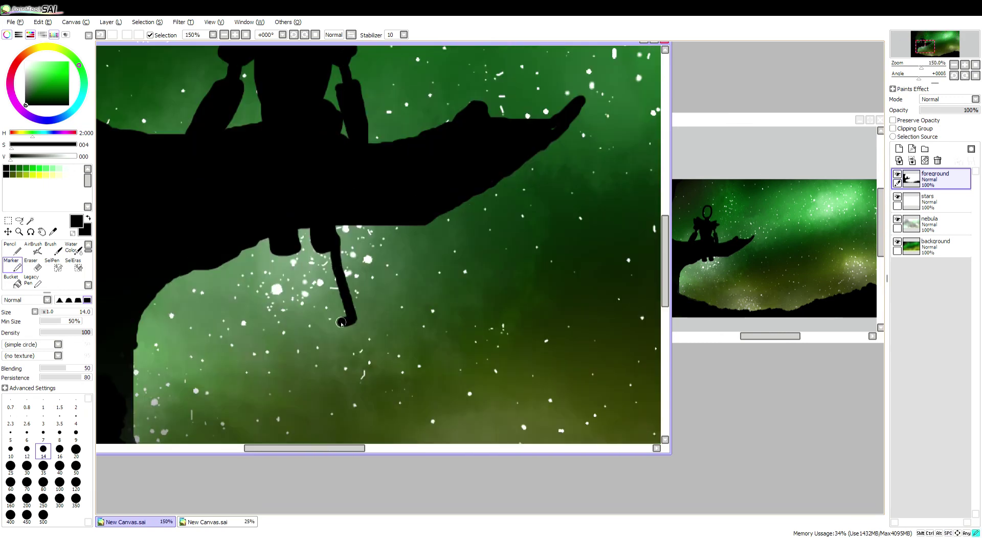
pyautogui.hotkey('ctrl', 'z')
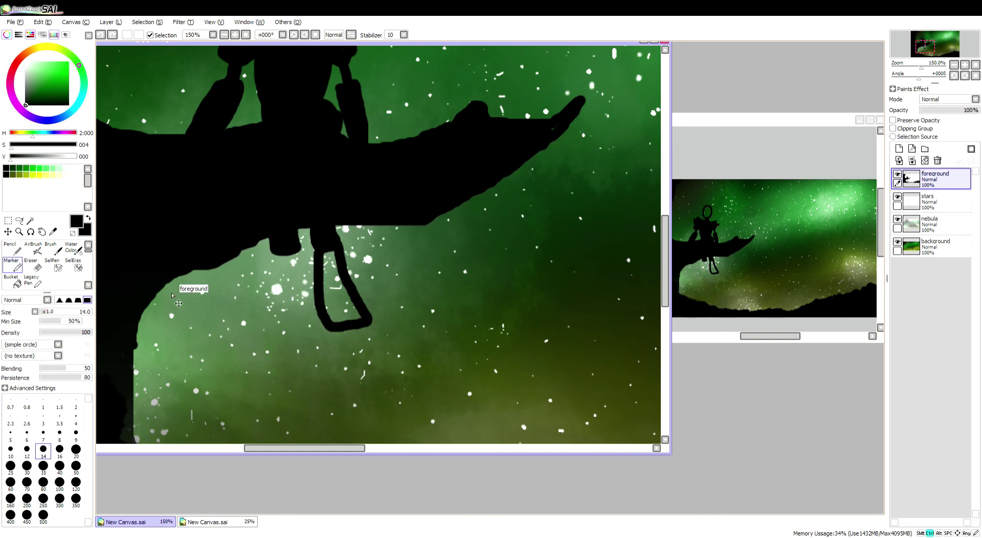
pyautogui.hotkey('ctrl', 'z')
pyautogui.hotkey('ctrl', 'z')
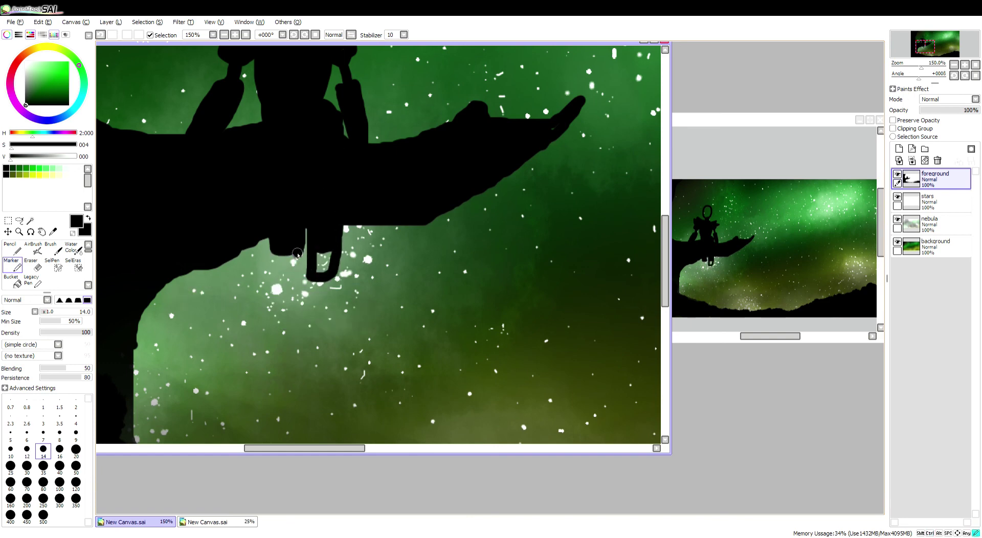
# Fill out the two short black legs below the ledge and paint rounded feet at their ends with the size 14 Marker
pyautogui.moveTo(297, 253); pyautogui.dragTo(286, 281)
pyautogui.scroll(-3, 307, 260)
pyautogui.scroll(5, 346, 264)
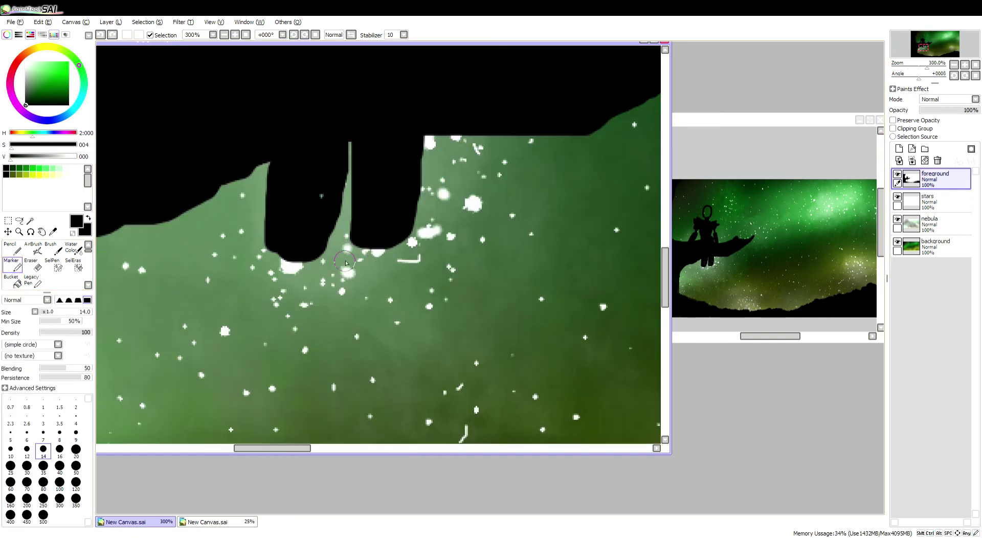
pyautogui.moveTo(422, 215)
pyautogui.mouseDown()
pyautogui.moveTo(439, 250)
pyautogui.moveTo(337, 228)
pyautogui.moveTo(290, 264)
pyautogui.moveTo(299, 284)
pyautogui.mouseUp()
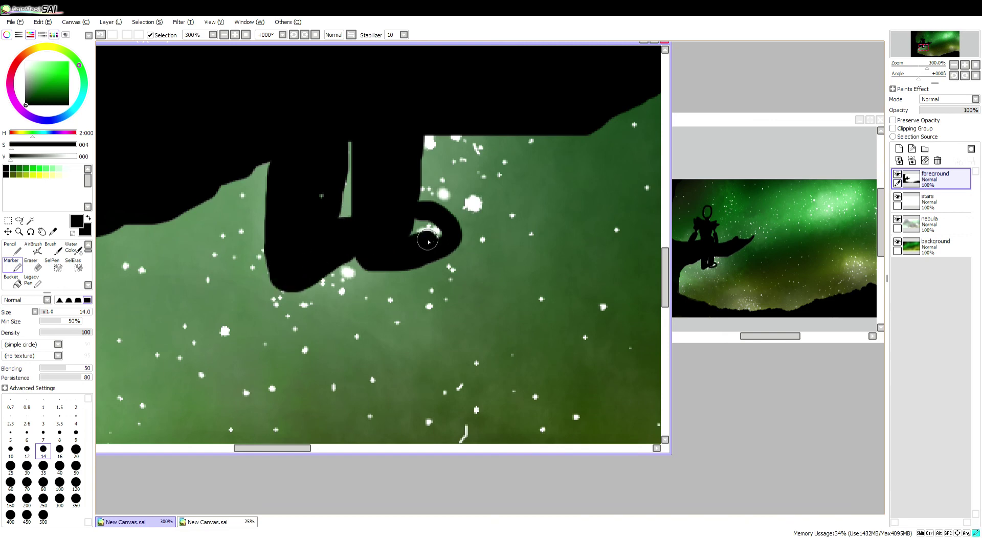
# Fill the inside of the figure's ring-shaped head with black using the Bucket tool
pyautogui.scroll(-3, 428, 240)
pyautogui.scroll(4, 322, 219)
pyautogui.scroll(2, 386, 287)
pyautogui.click(11, 281)
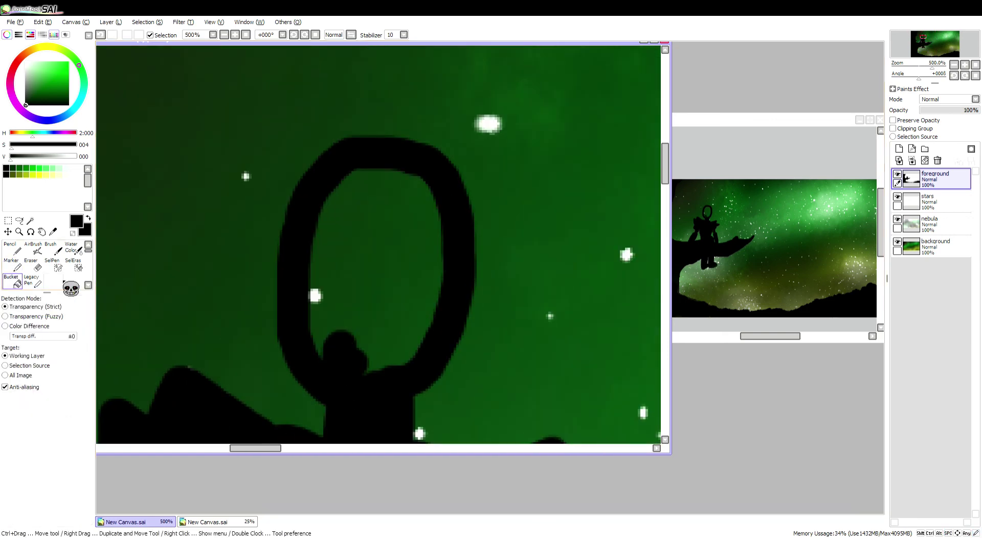
pyautogui.click(368, 255)
pyautogui.scroll(-2, 378, 245)
# Widen the head with rounded bulges on both sides and add cheek lobes beside the neck with the Marker
pyautogui.click(11, 265)
pyautogui.scroll(2, 324, 167)
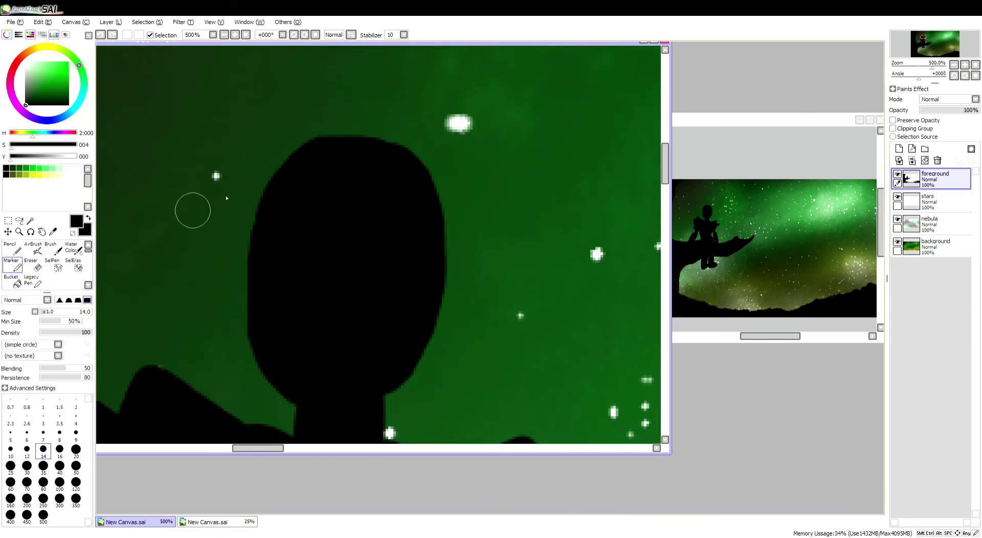
pyautogui.moveTo(327, 136); pyautogui.dragTo(442, 263)
pyautogui.moveTo(256, 213); pyautogui.dragTo(225, 327)
pyautogui.scroll(2, 307, 255)
pyautogui.moveTo(435, 286); pyautogui.dragTo(314, 317)
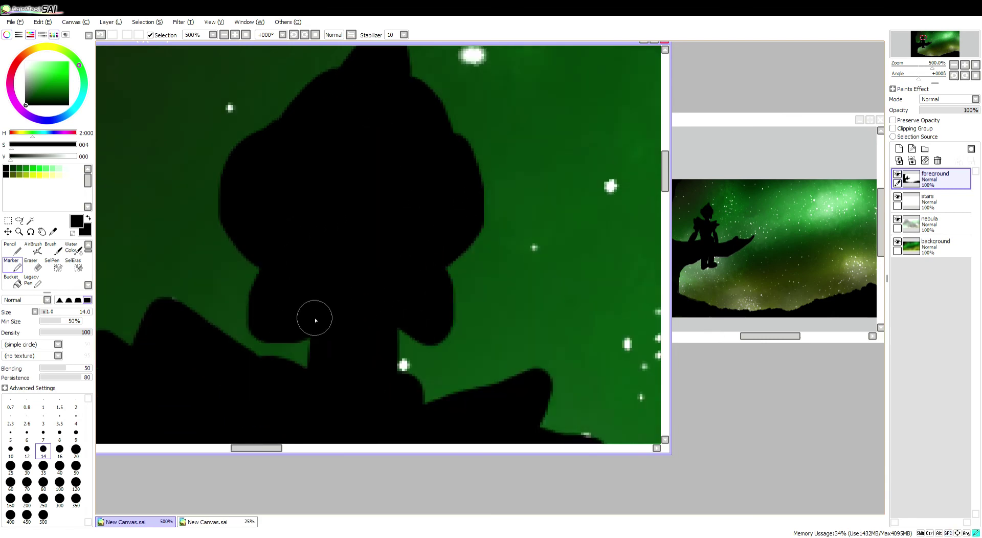
# Paint tall pointed black horns on top of the figure's head with the size 14 Marker
pyautogui.scroll(-2, 314, 318)
pyautogui.moveTo(337, 214); pyautogui.dragTo(263, 274)
pyautogui.moveTo(460, 240); pyautogui.dragTo(476, 274)
# Touch up the black silhouette at the lap between the figure's torso and right forearm
pyautogui.scroll(-3, 477, 274)
pyautogui.scroll(3, 368, 280)
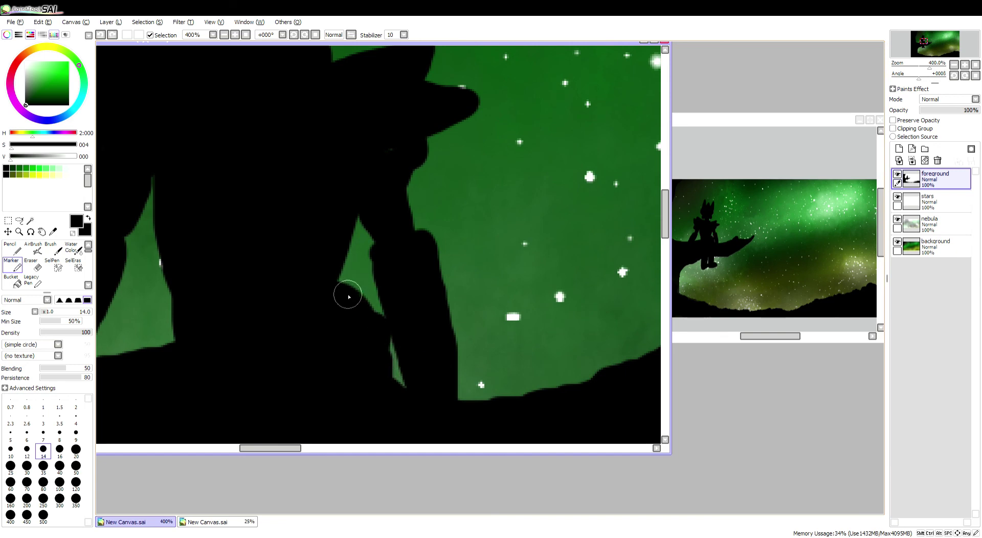
pyautogui.scroll(-5, 363, 310)
pyautogui.scroll(1, 364, 310)
pyautogui.moveTo(335, 283); pyautogui.dragTo(313, 320)
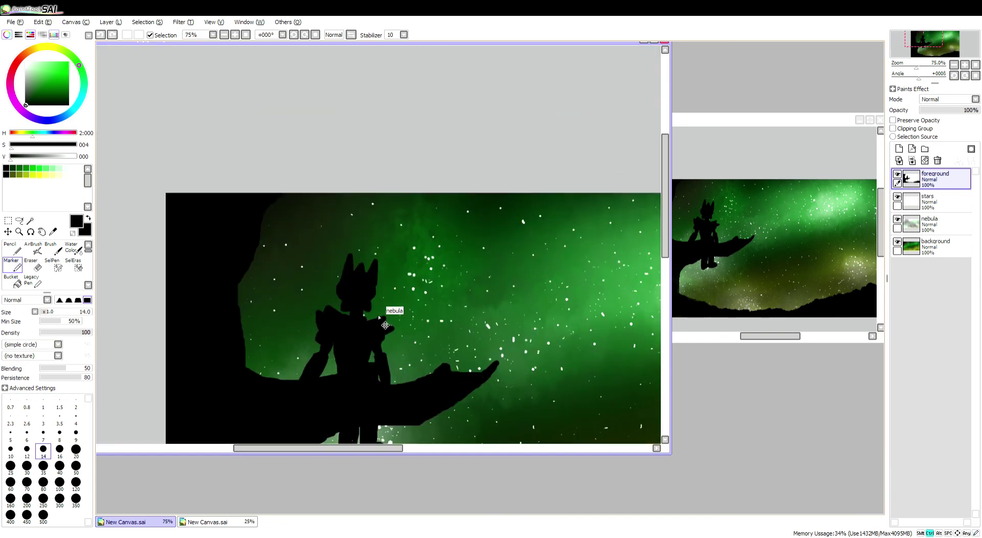
# Examine the seated figure's head, arms and legs, and how it sits in the whole painting
pyautogui.scroll(2, 358, 214)
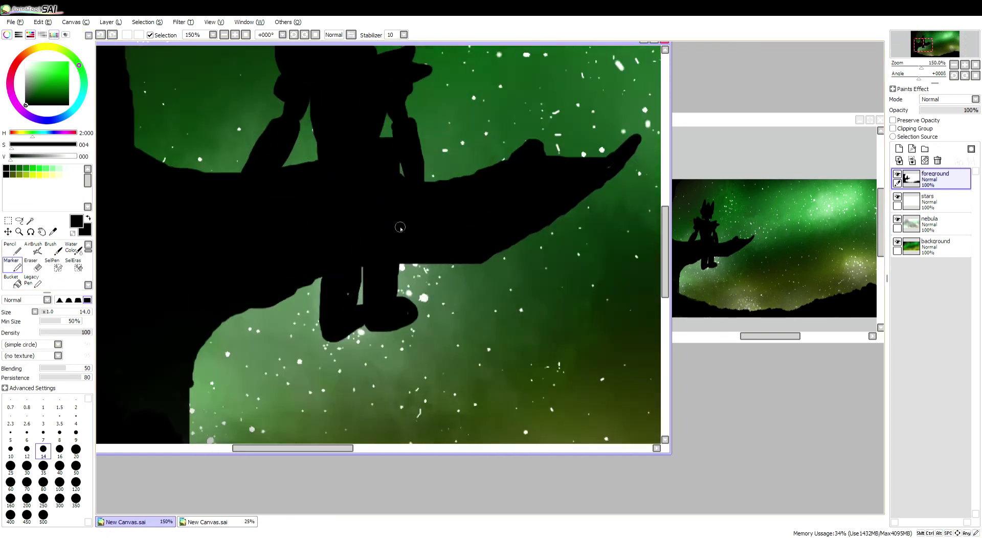
pyautogui.scroll(-3, 393, 248)
pyautogui.scroll(4, 393, 248)
pyautogui.scroll(-2, 428, 270)
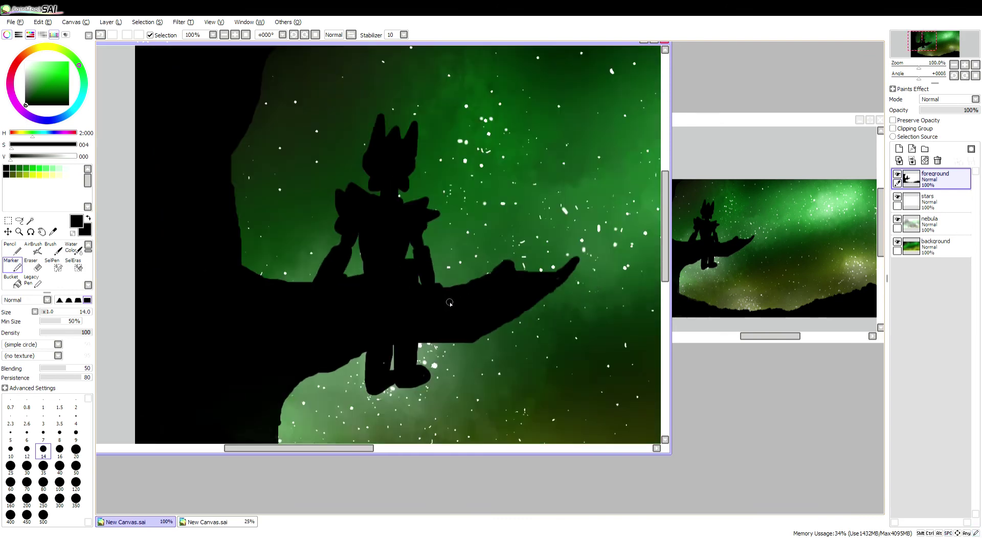
pyautogui.scroll(3, 264, 221)
pyautogui.scroll(-3, 520, 302)
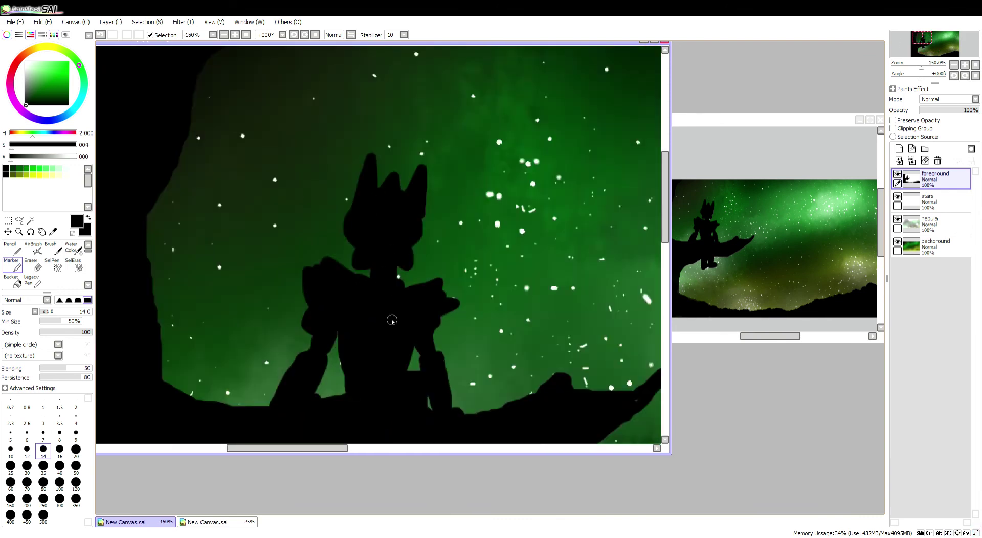
pyautogui.scroll(3, 312, 281)
pyautogui.scroll(-4, 400, 326)
pyautogui.scroll(4, 404, 245)
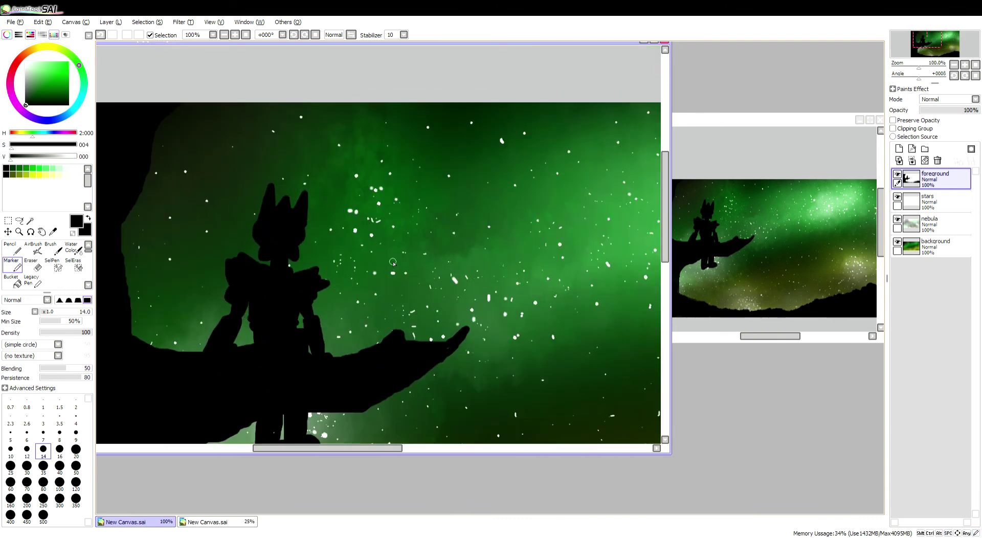
pyautogui.scroll(-2, 404, 250)
pyautogui.scroll(-4, 428, 216)
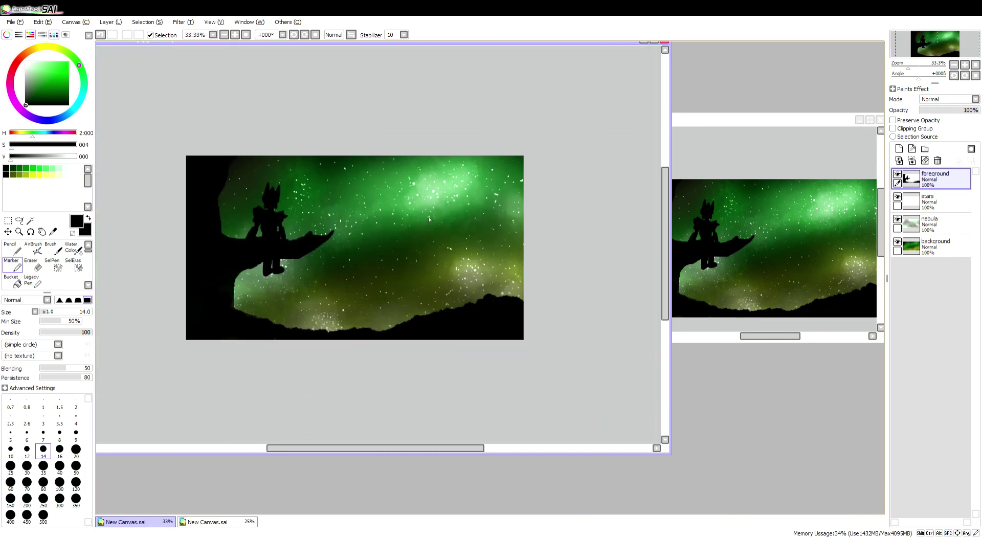
# Sign the painting in the dark lower-left corner of the canvas with a bright green underlined signature, using the size 3 Marker
pyautogui.scroll(2, 427, 256)
pyautogui.click(42, 401)
pyautogui.scroll(3, 99, 400)
pyautogui.click(33, 167)
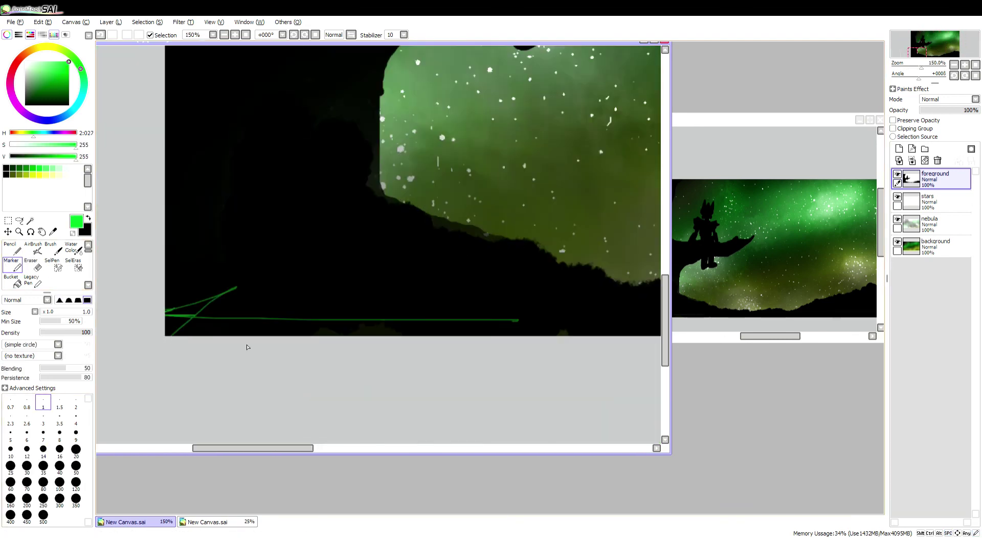
pyautogui.moveTo(247, 213); pyautogui.dragTo(175, 296)
pyautogui.moveTo(175, 302); pyautogui.dragTo(493, 307)
pyautogui.moveTo(251, 225); pyautogui.dragTo(405, 285)
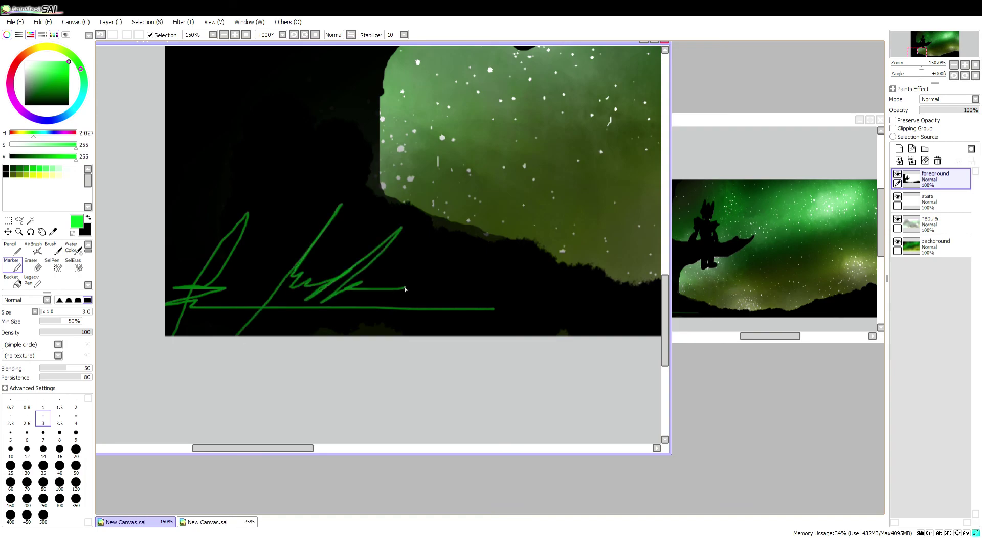
pyautogui.scroll(-5, 383, 245)
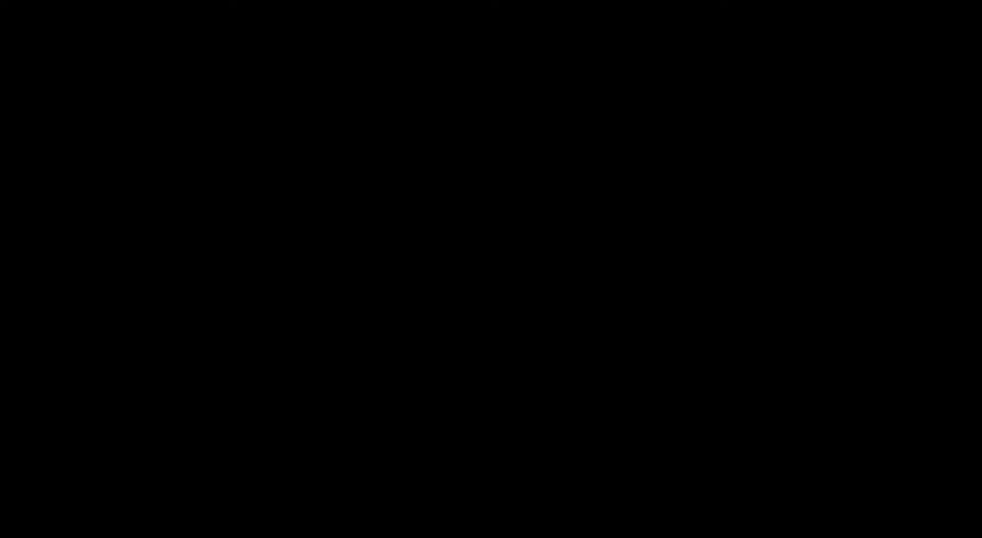